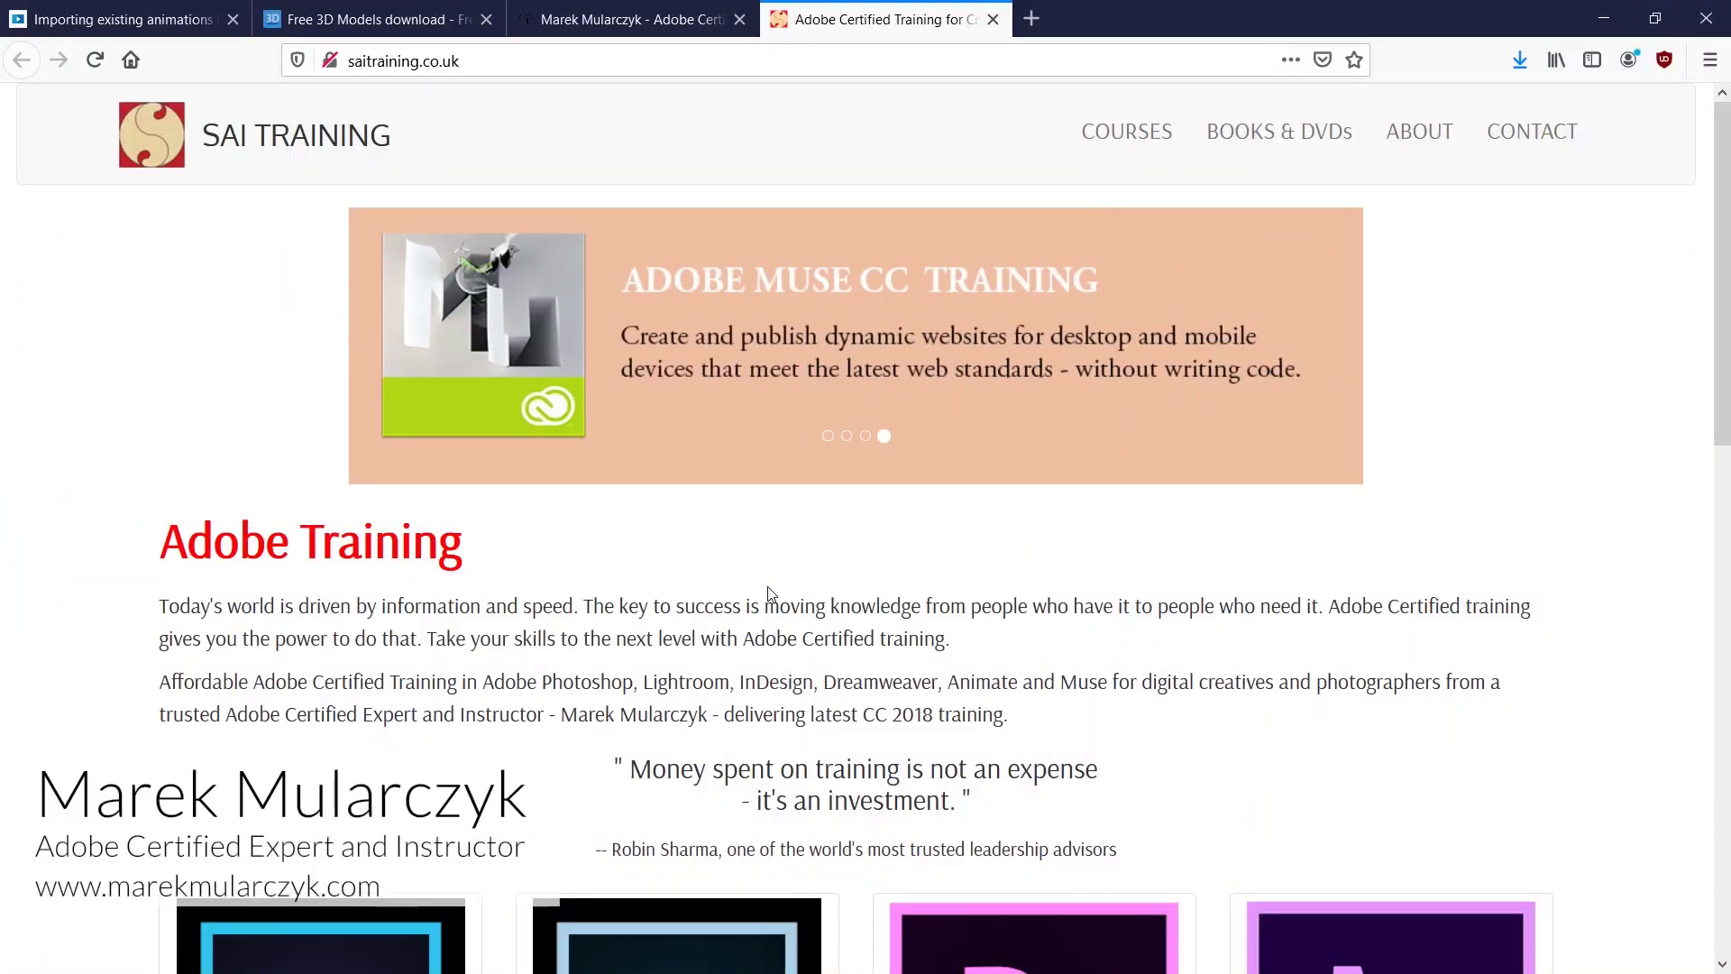
Launch After Effects from the Start menu and open the 3d.aep project.
left_click(906, 579)
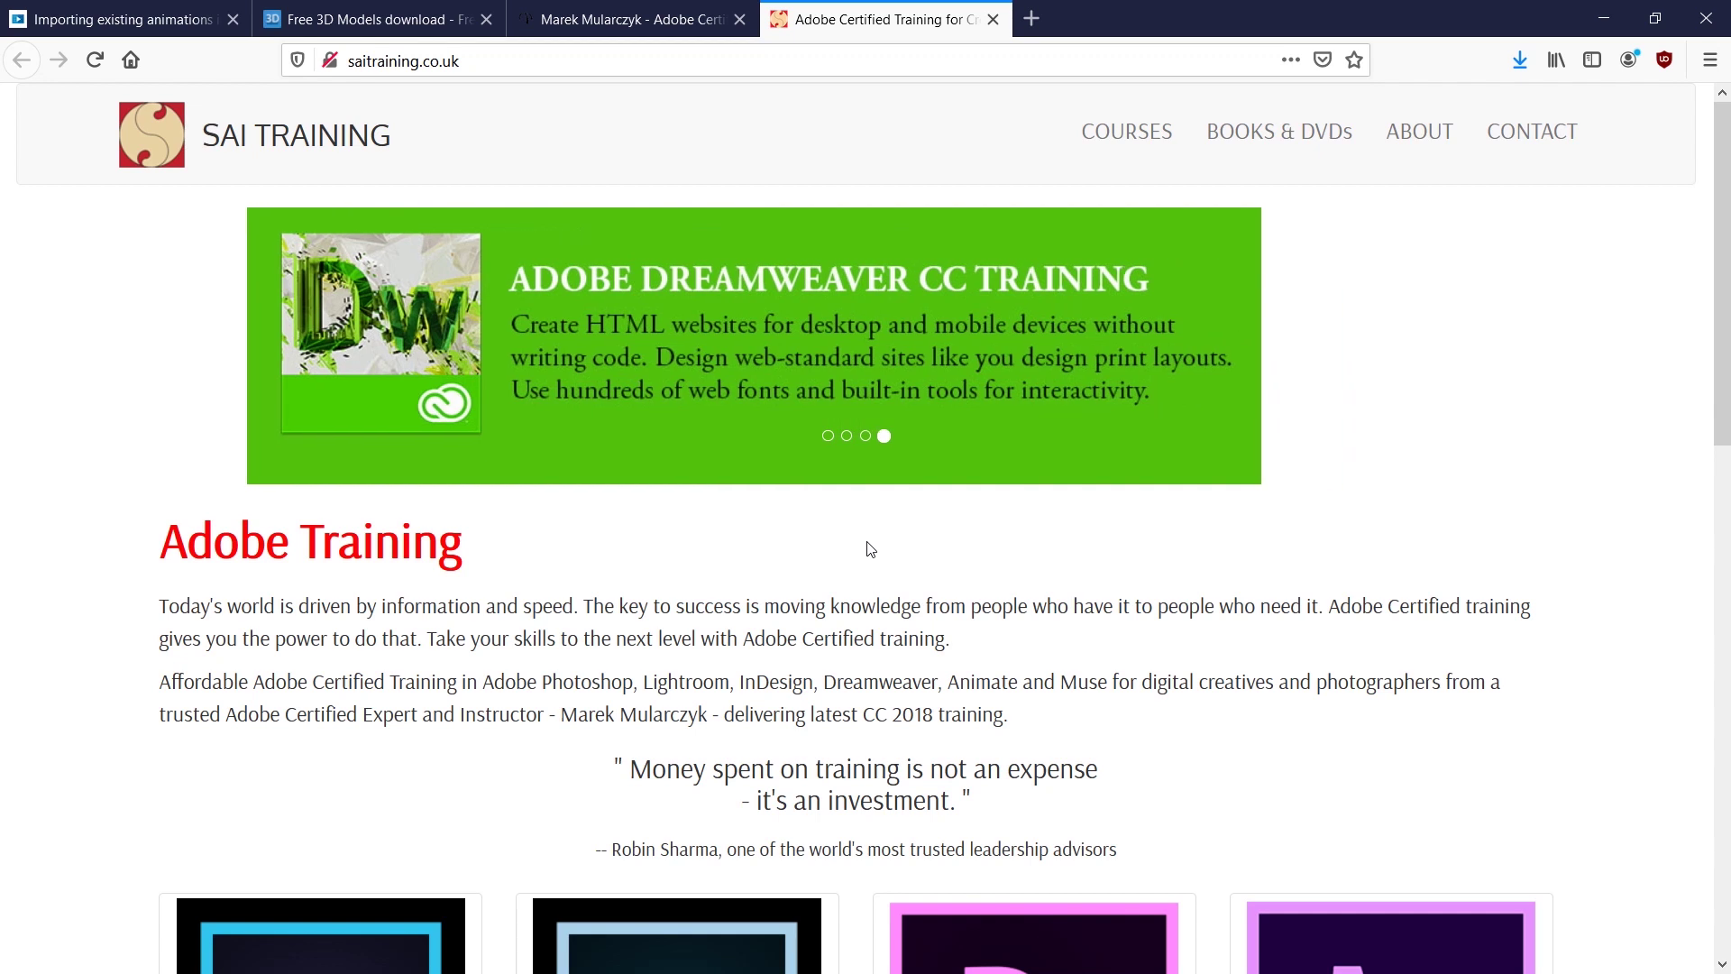
key("super")
left_click(694, 951)
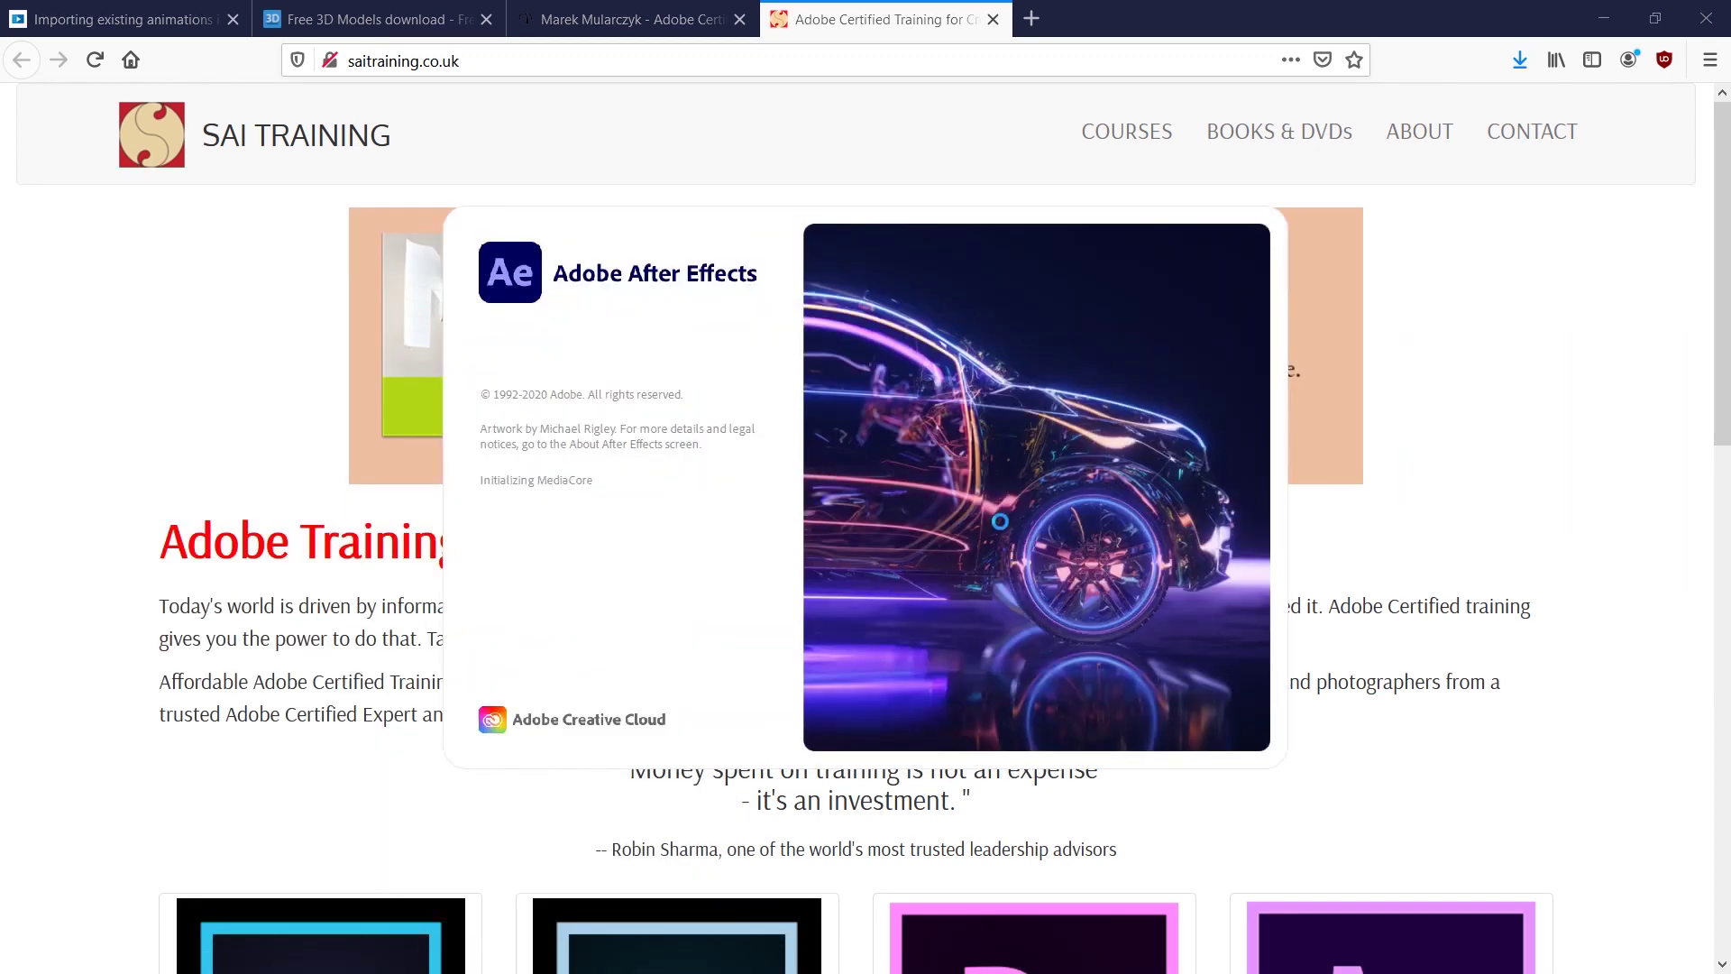
key("super")
key("super")
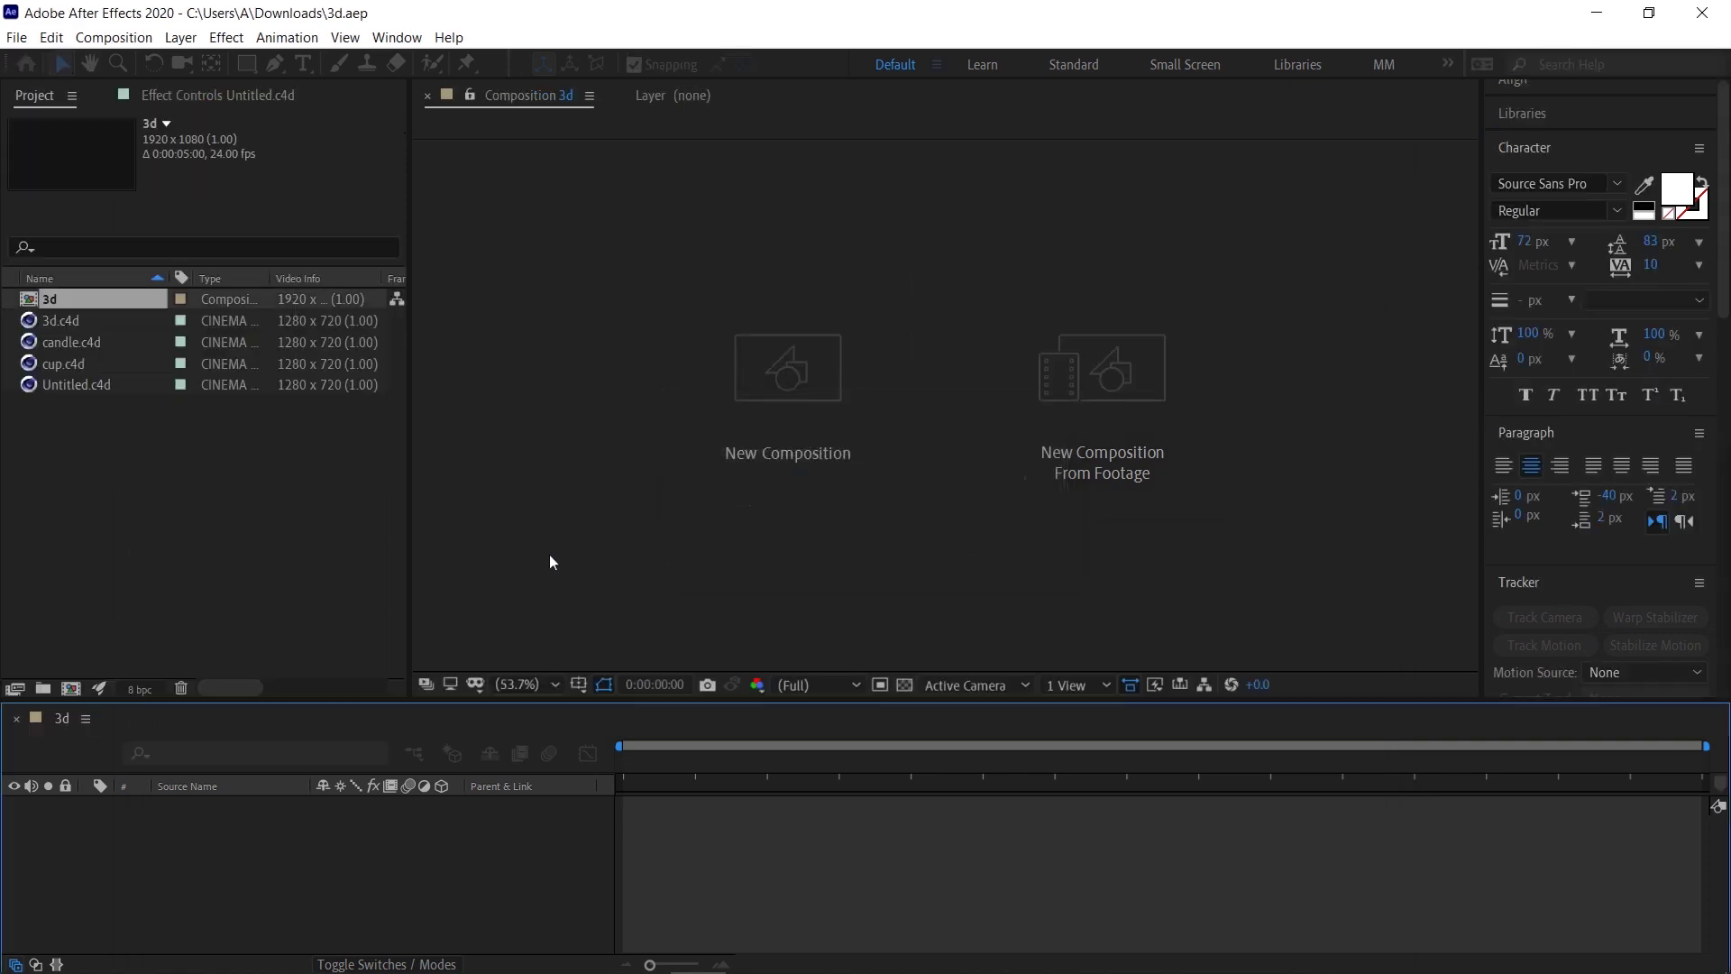
Scroll through the Free3D model grid in Firefox, then return to After Effects.
key("alt+Tab")
key("alt+Tab")
left_click(405, 20)
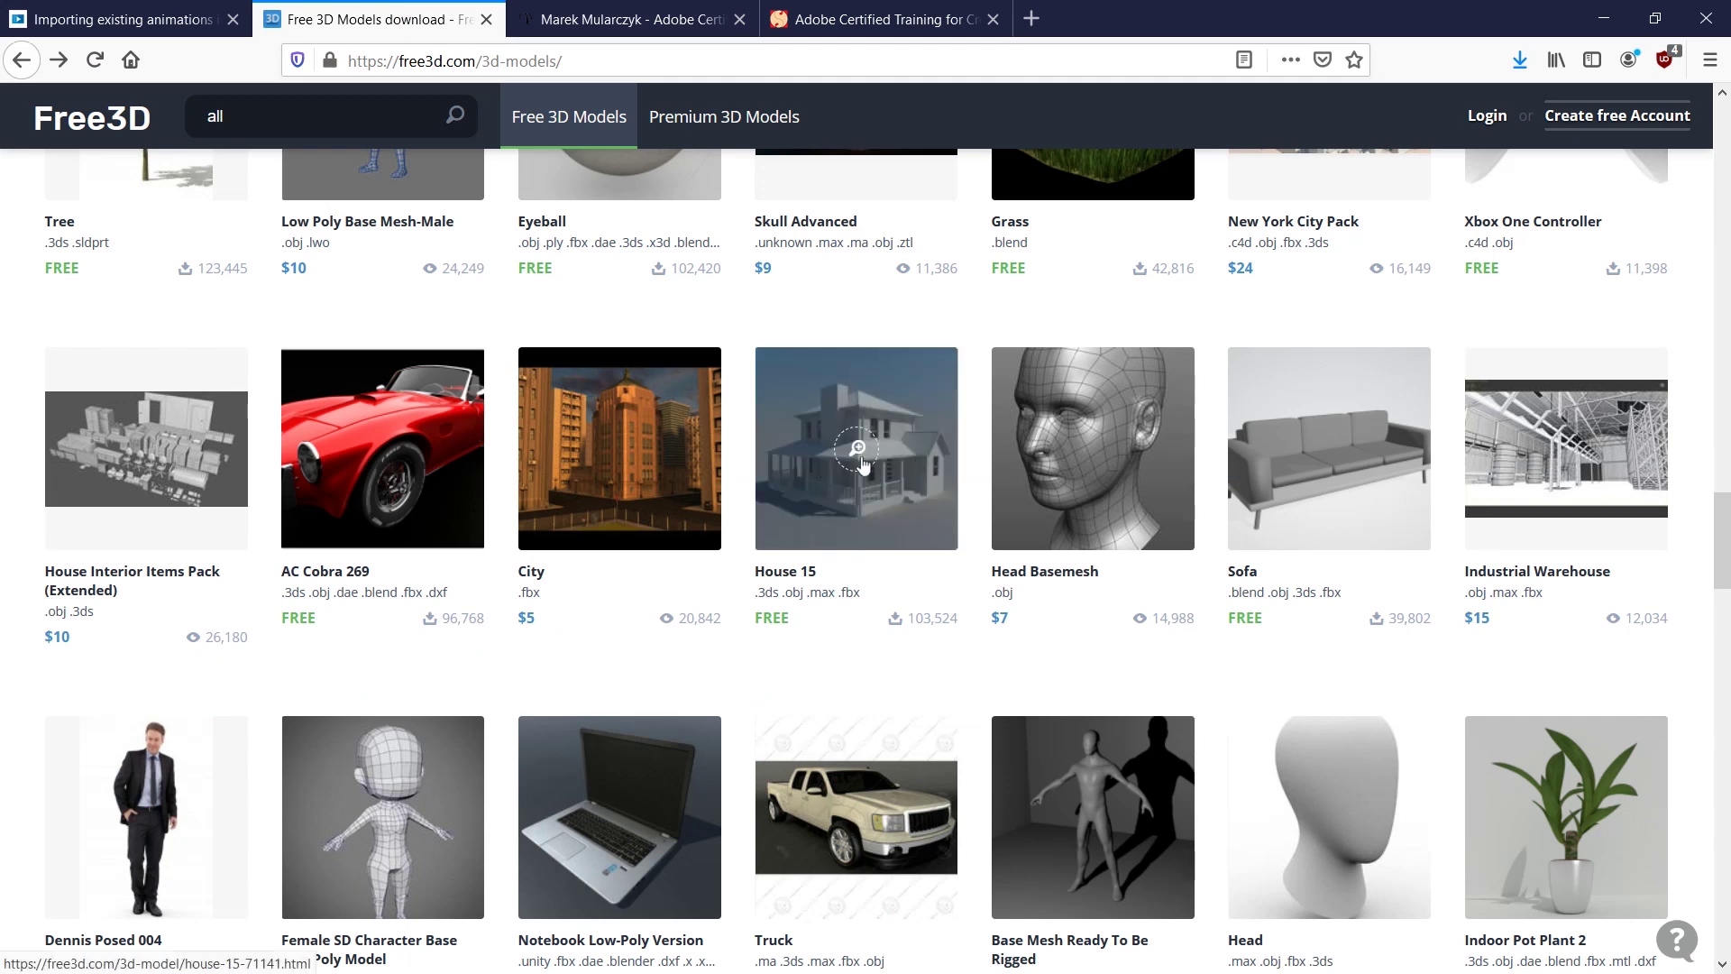
scroll(935, 449, "up", 6)
scroll(935, 449, "up", 12)
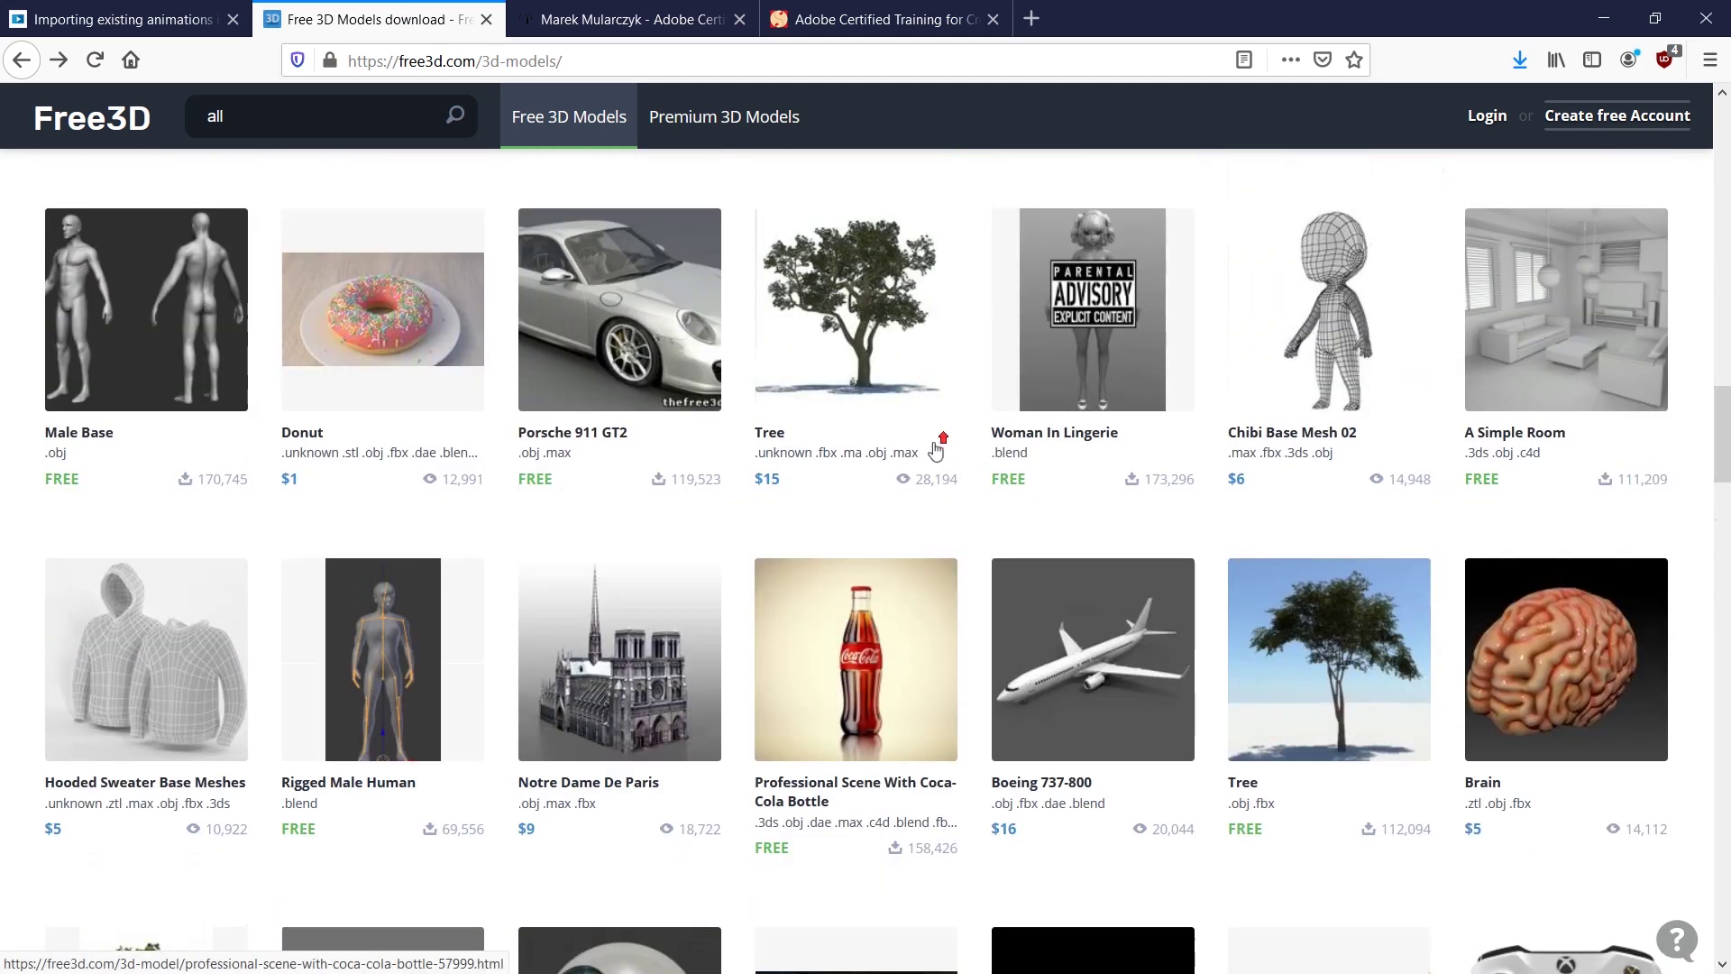
scroll(936, 449, "up", 8)
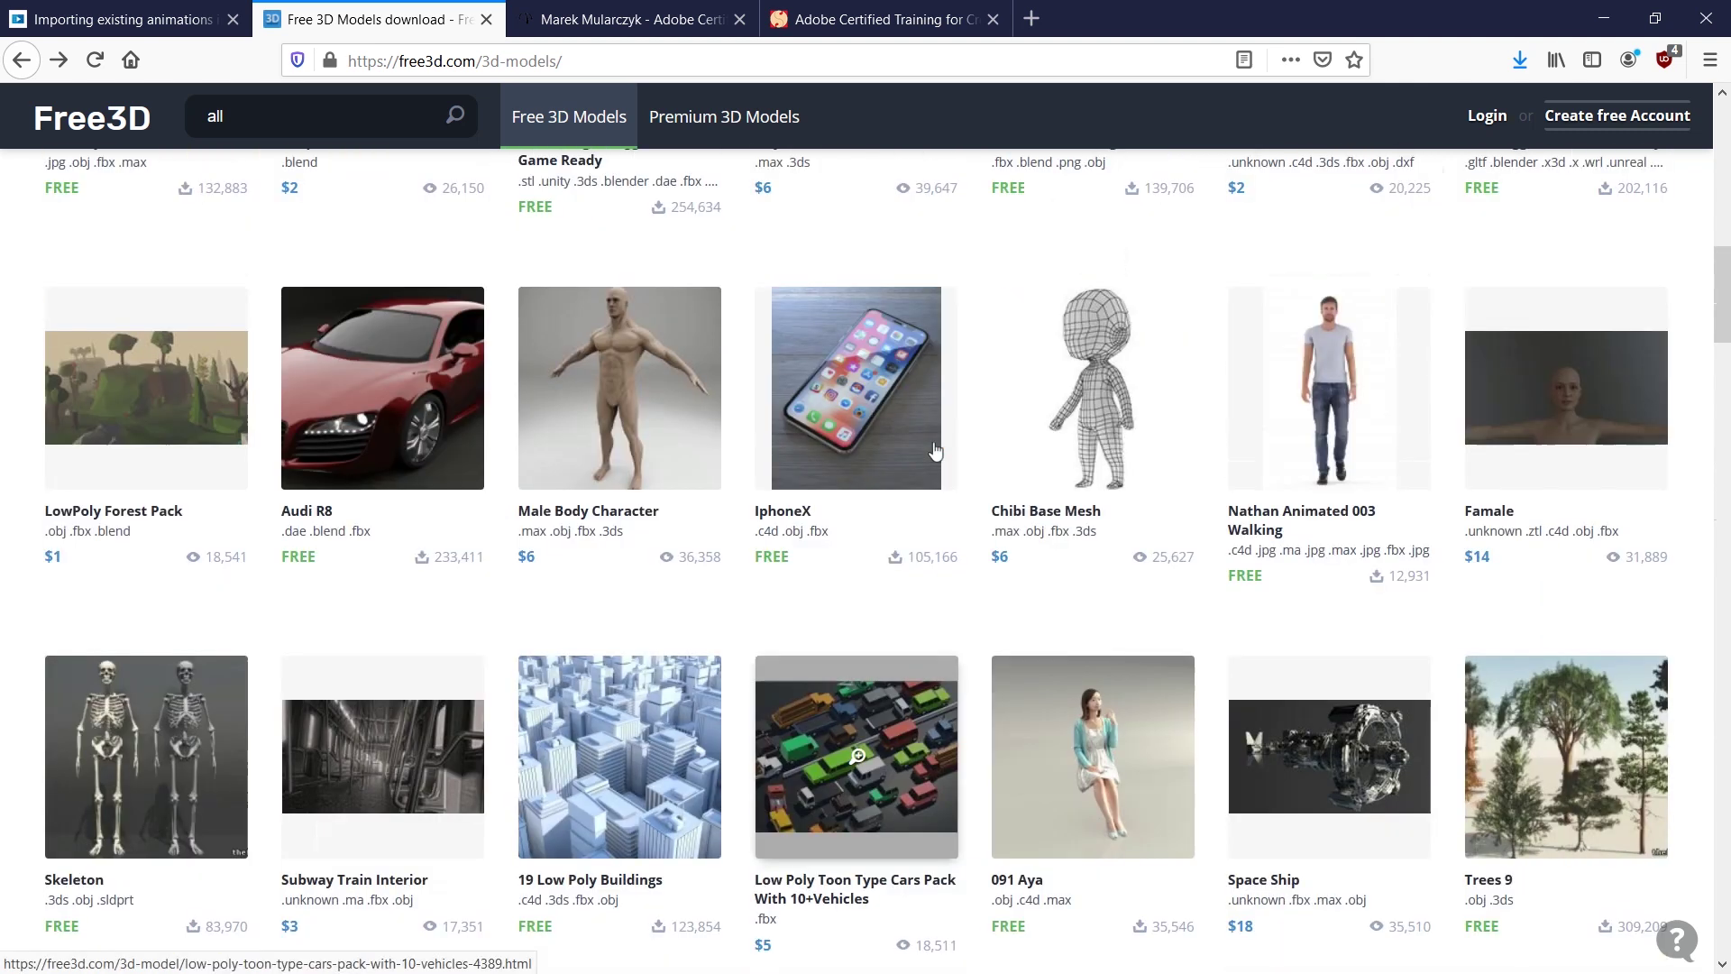
scroll(935, 449, "up", 8)
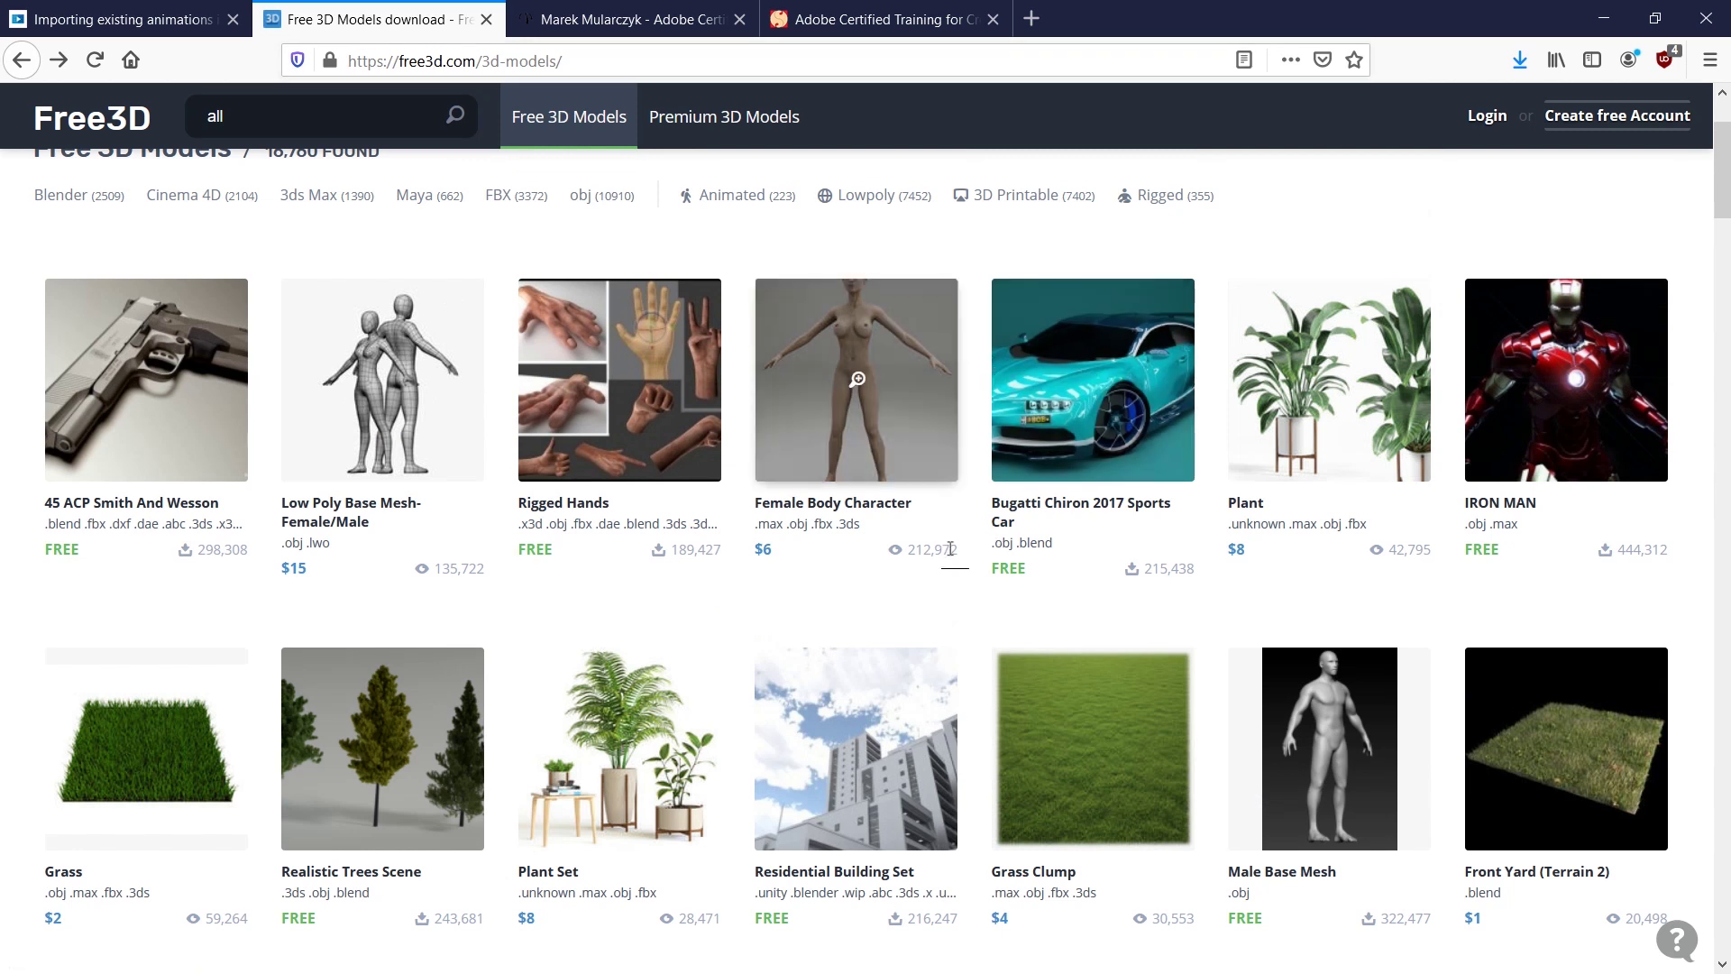
scroll(971, 523, "down", 2)
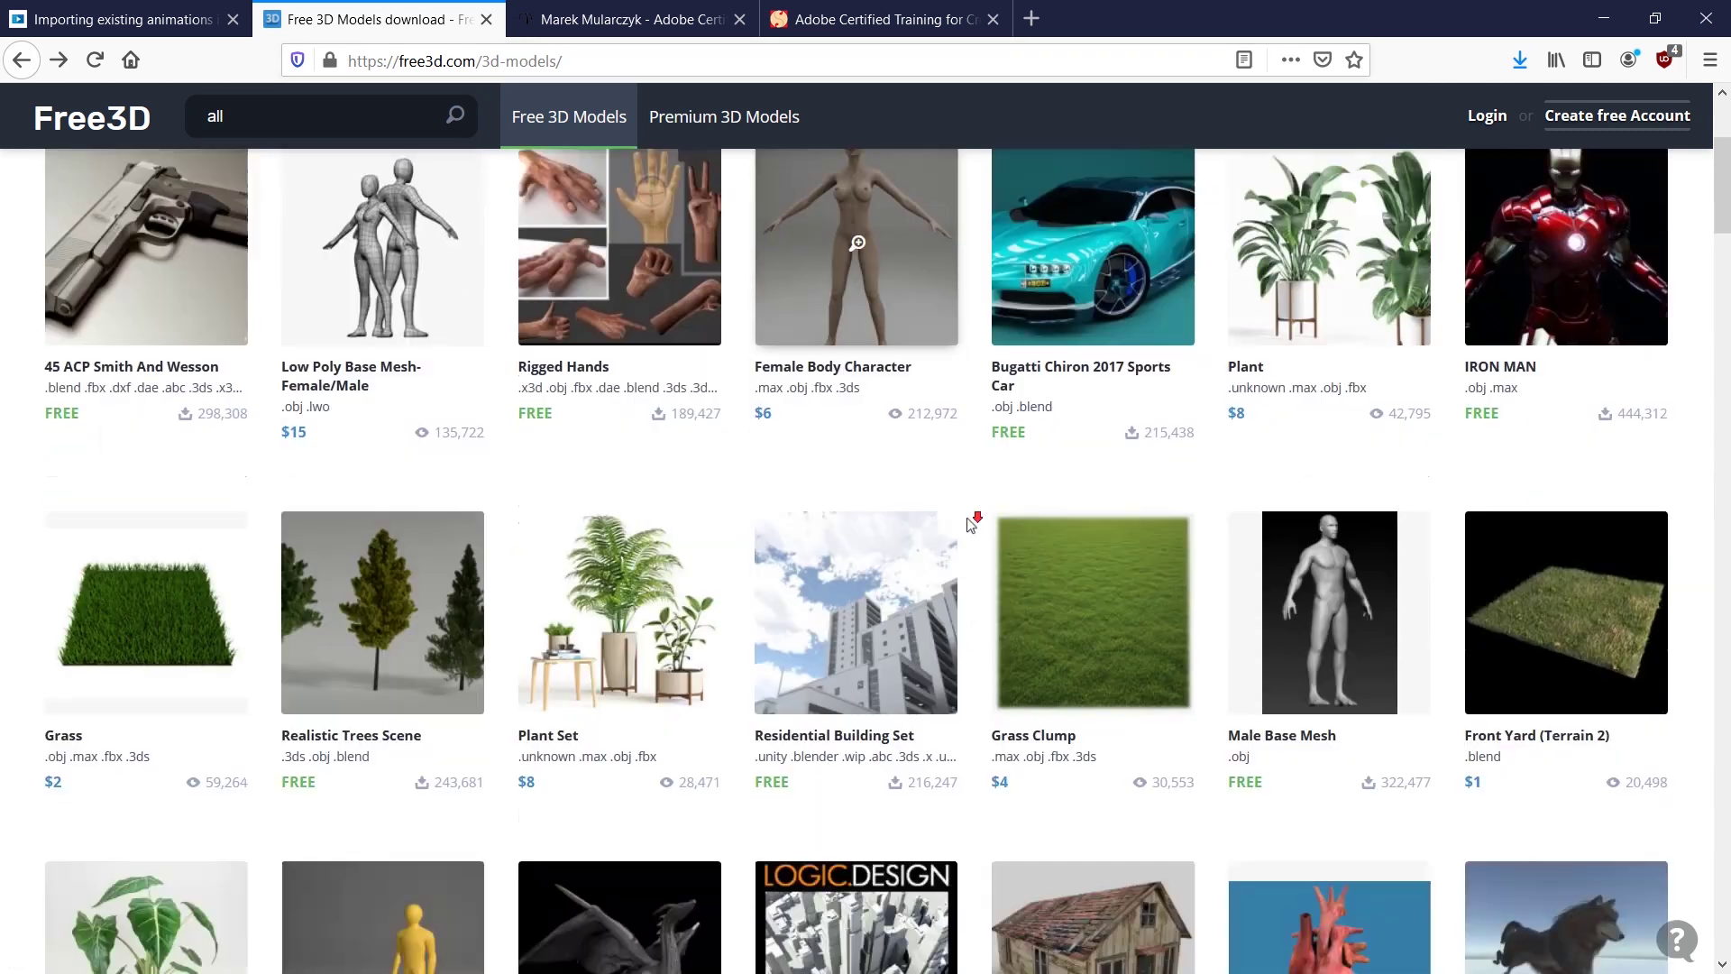
scroll(972, 523, "down", 10)
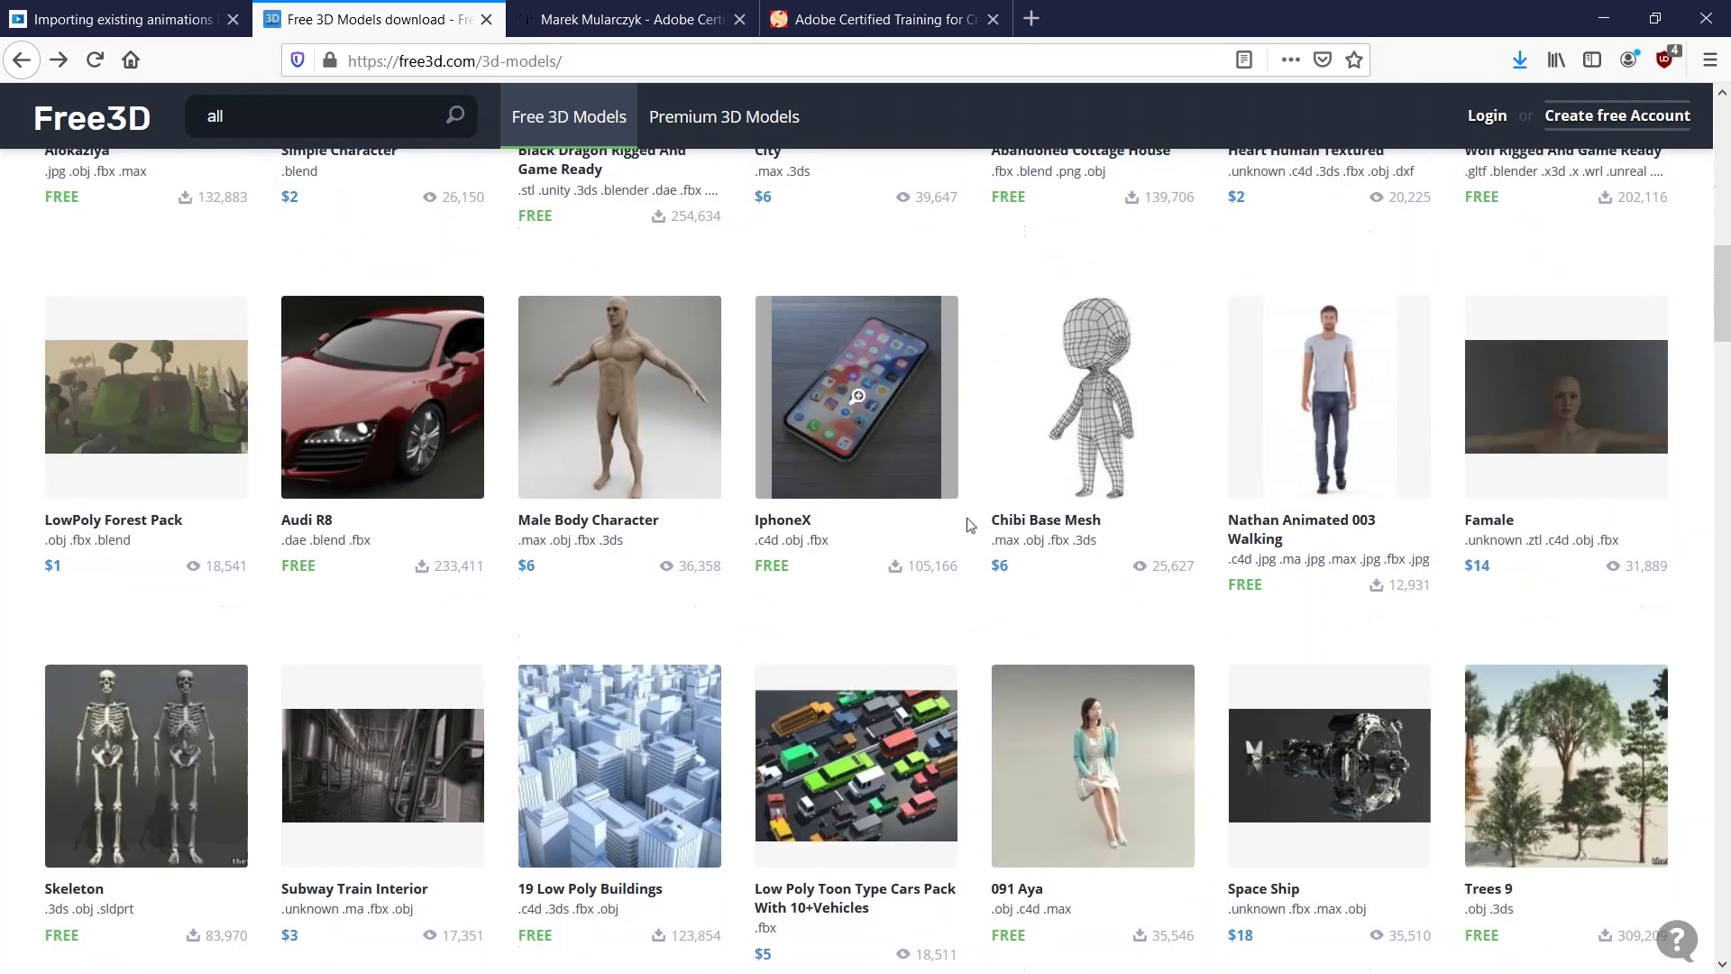
key("alt+Tab")
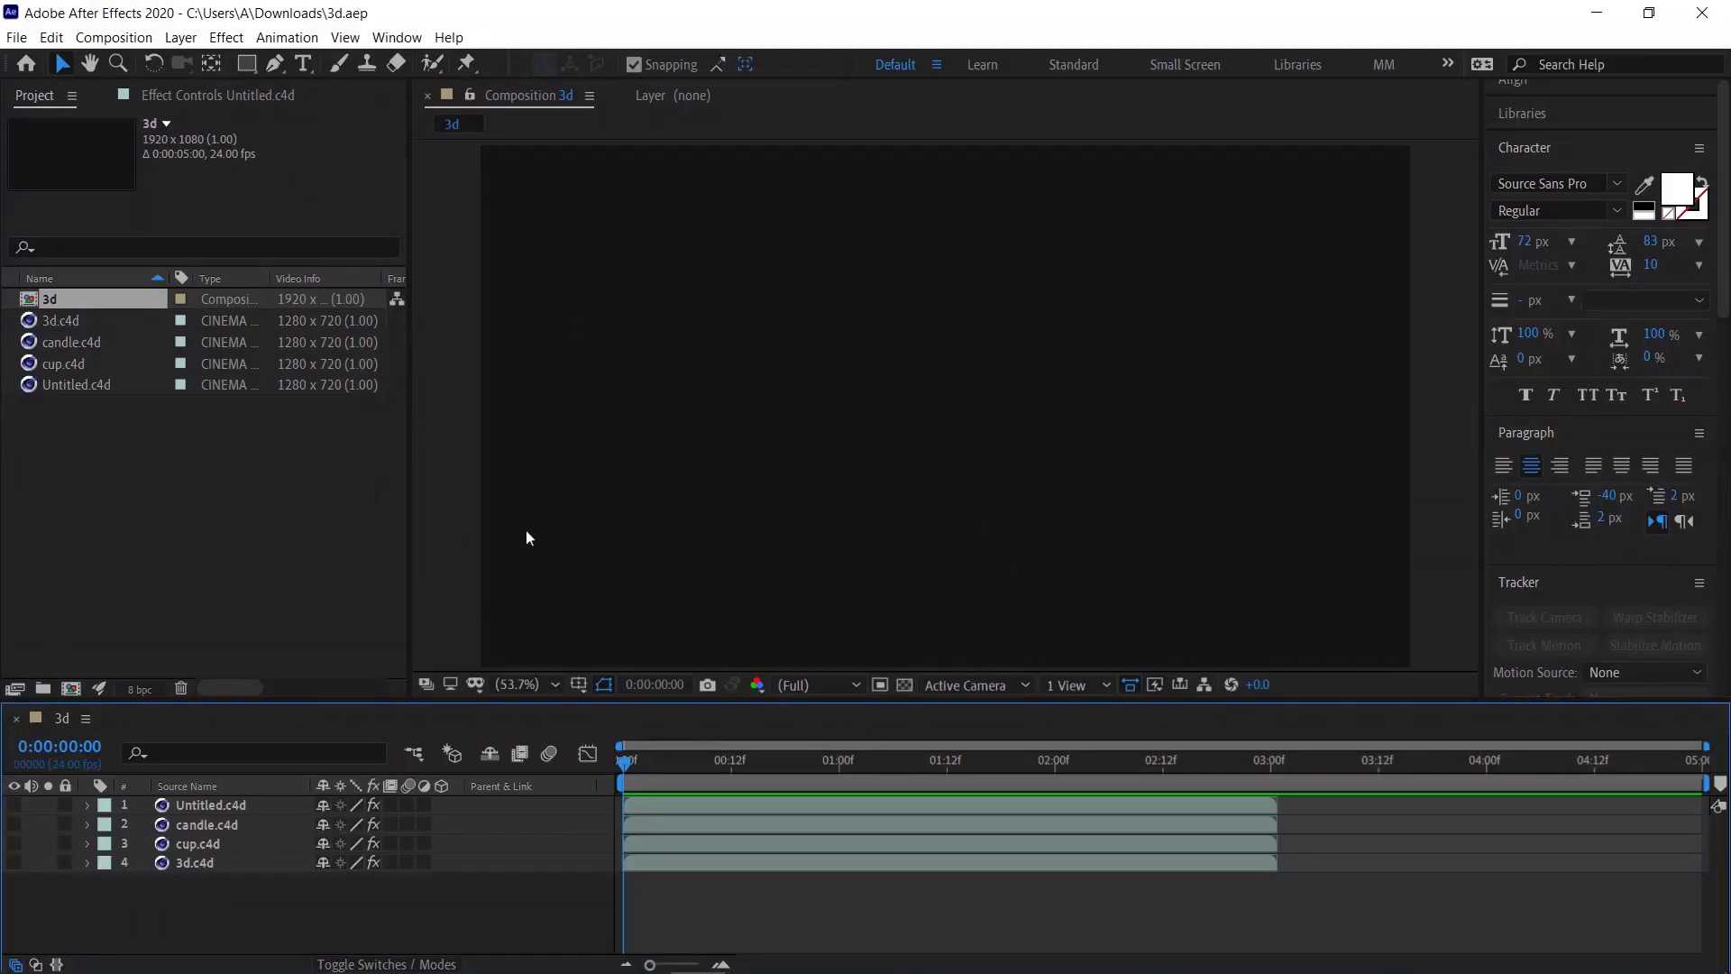
Open the recent udemy_courses project in Premiere Pro.
key("alt+Tab")
key("Tab")
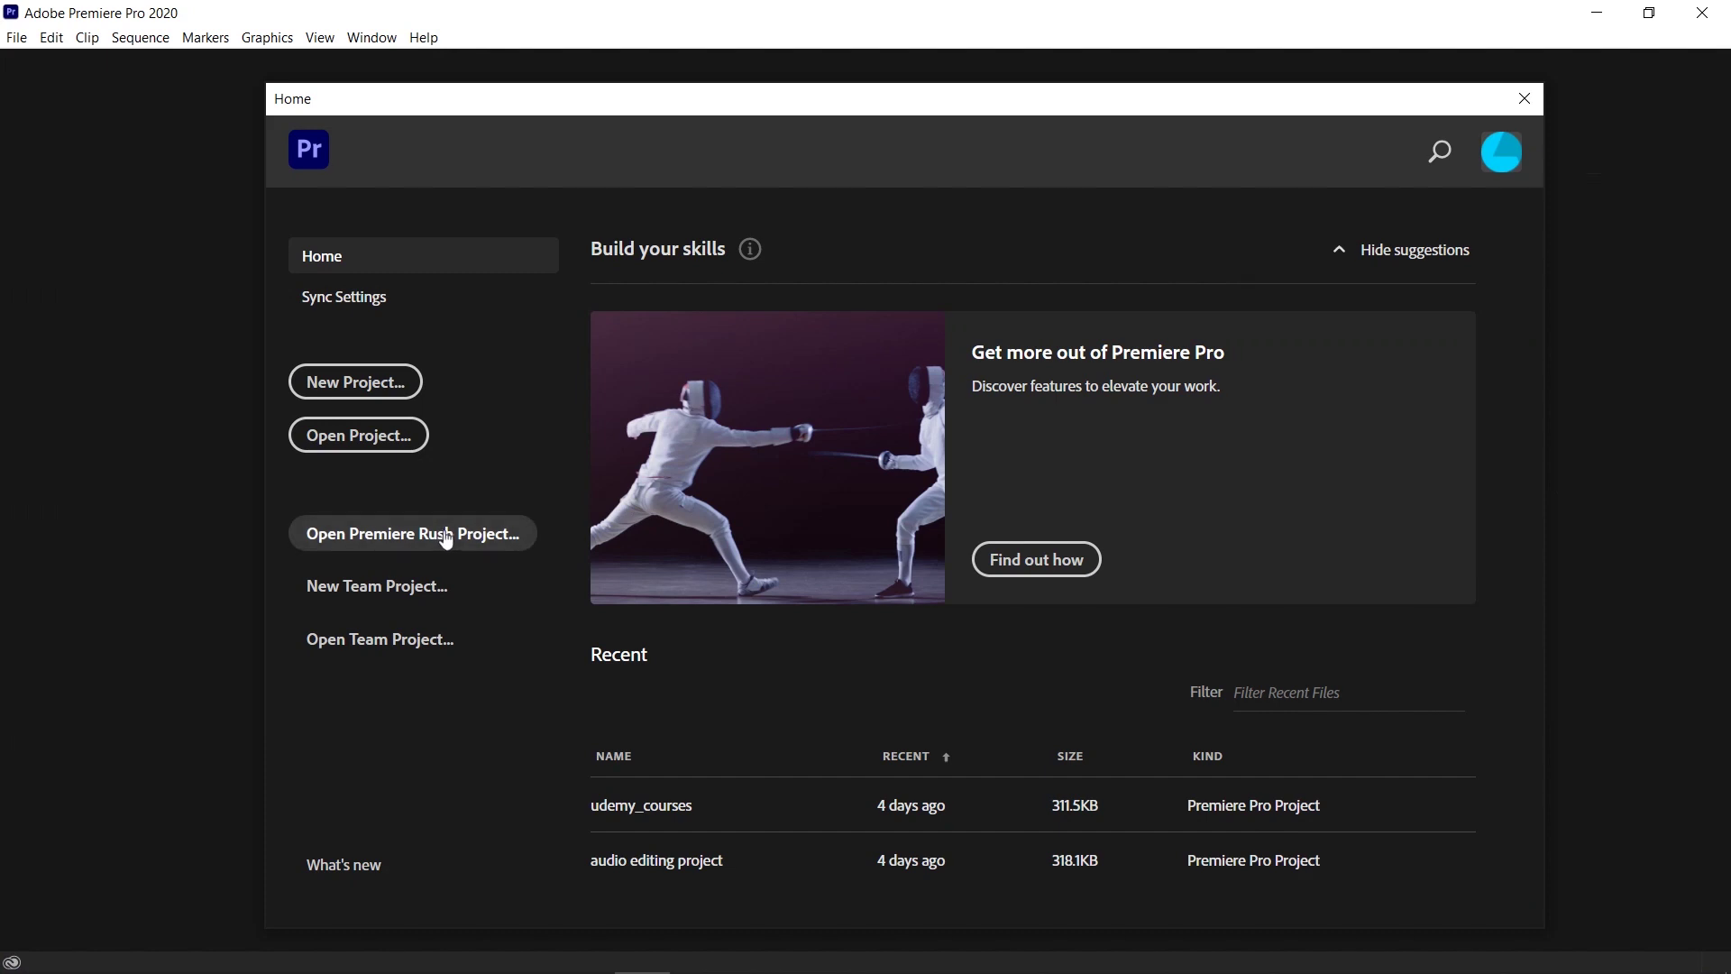
left_click(706, 816)
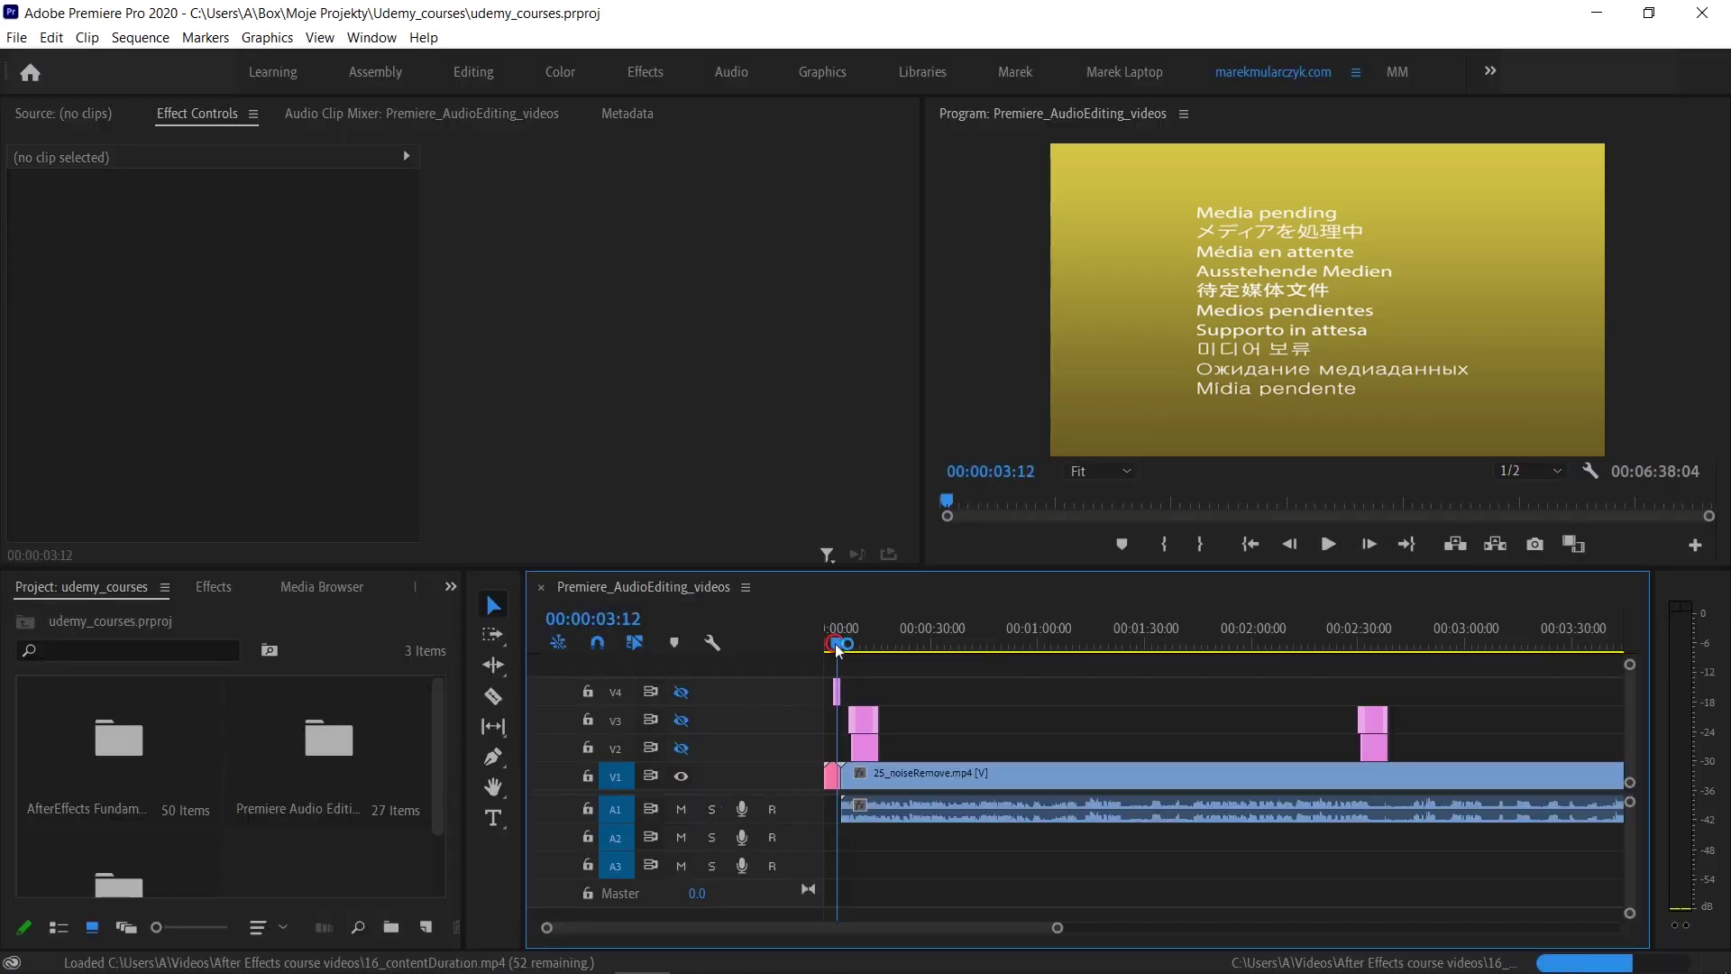
Preview the sequence at Full resolution, then scrub the playhead back near the start.
left_click(1557, 471)
left_click(1523, 492)
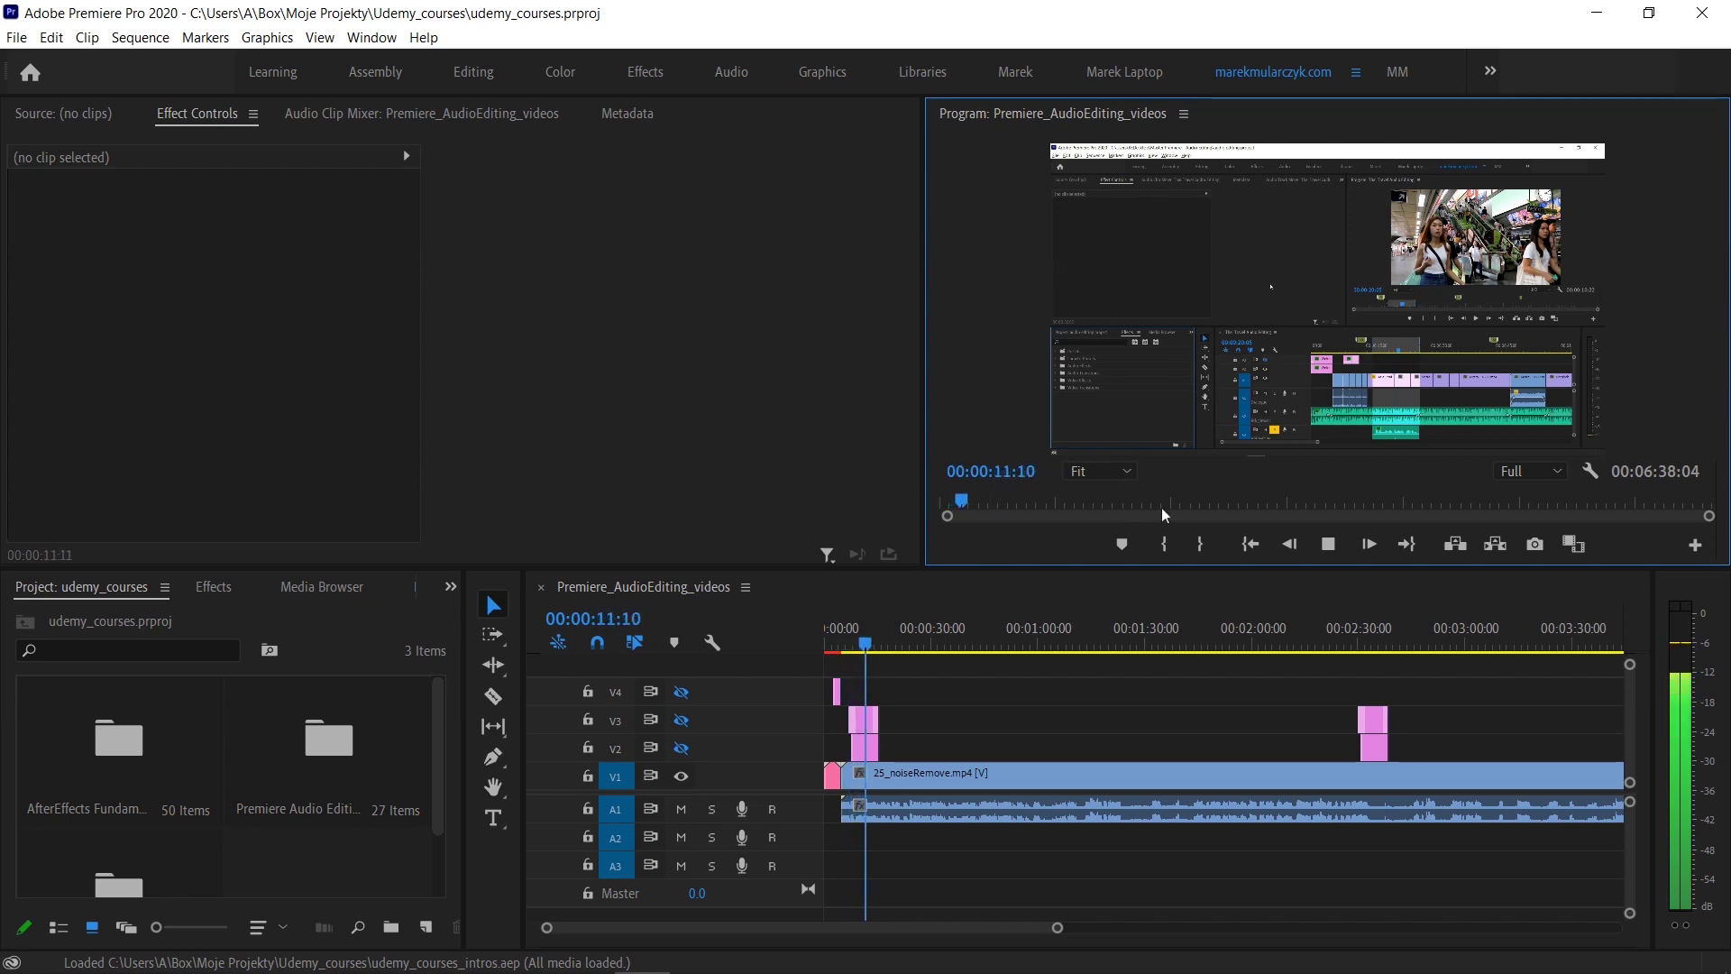
key("space")
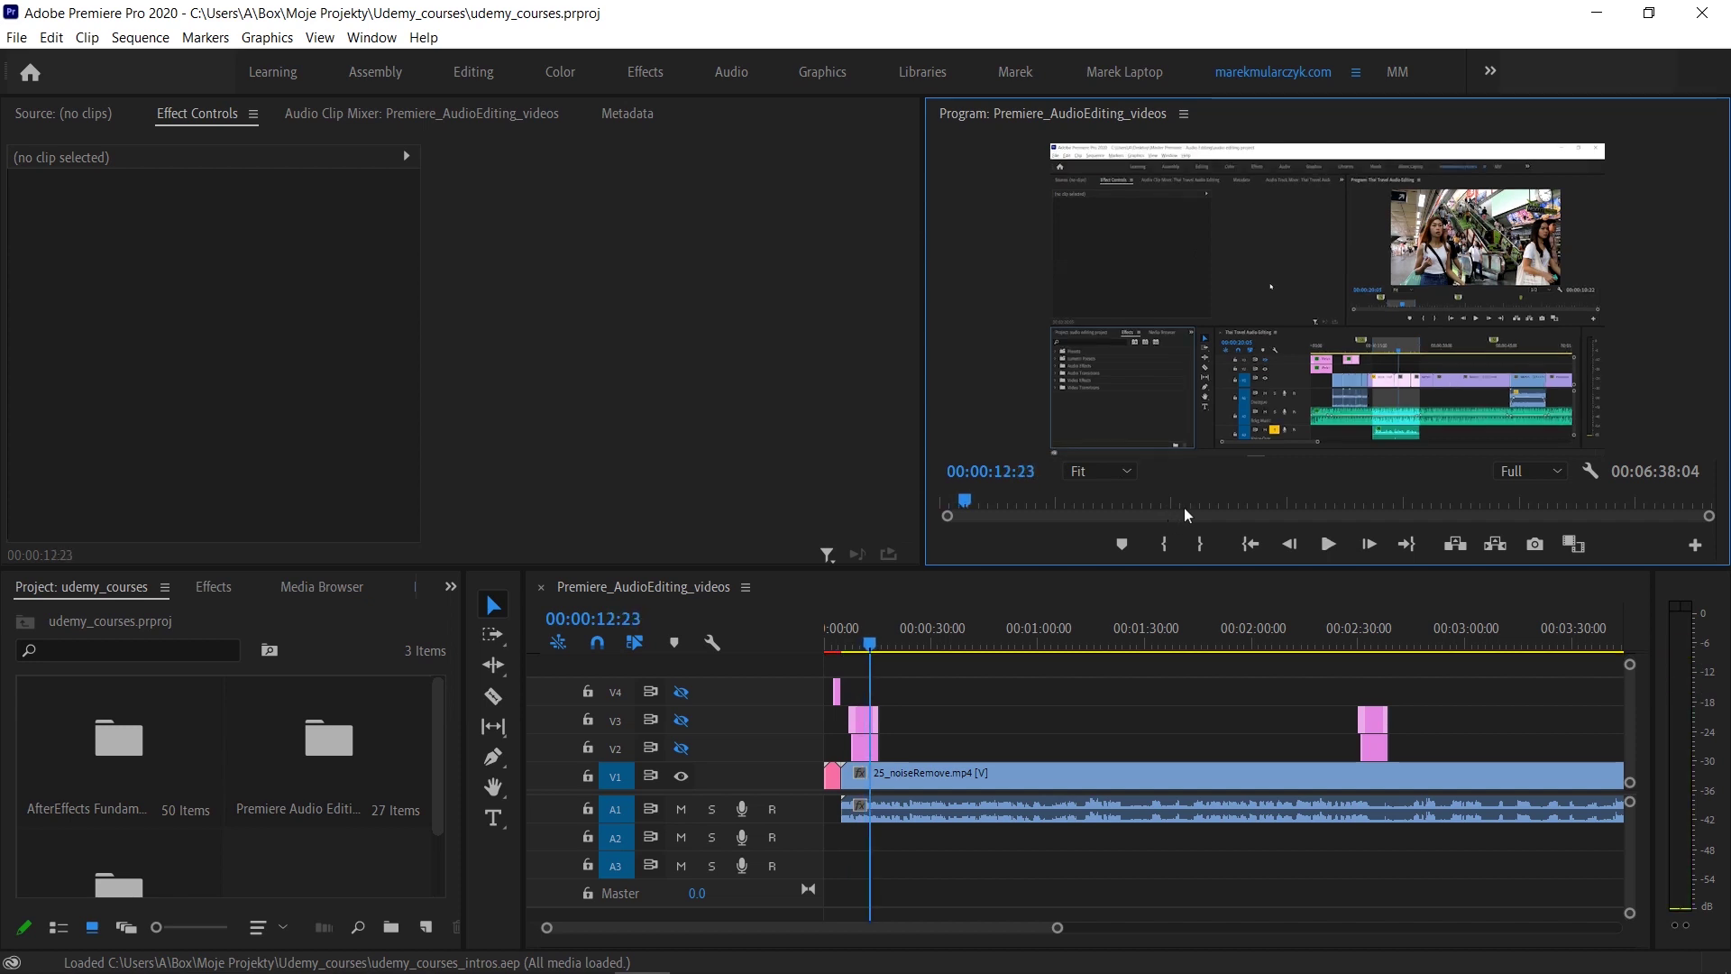
left_click_drag(879, 646, 834, 646)
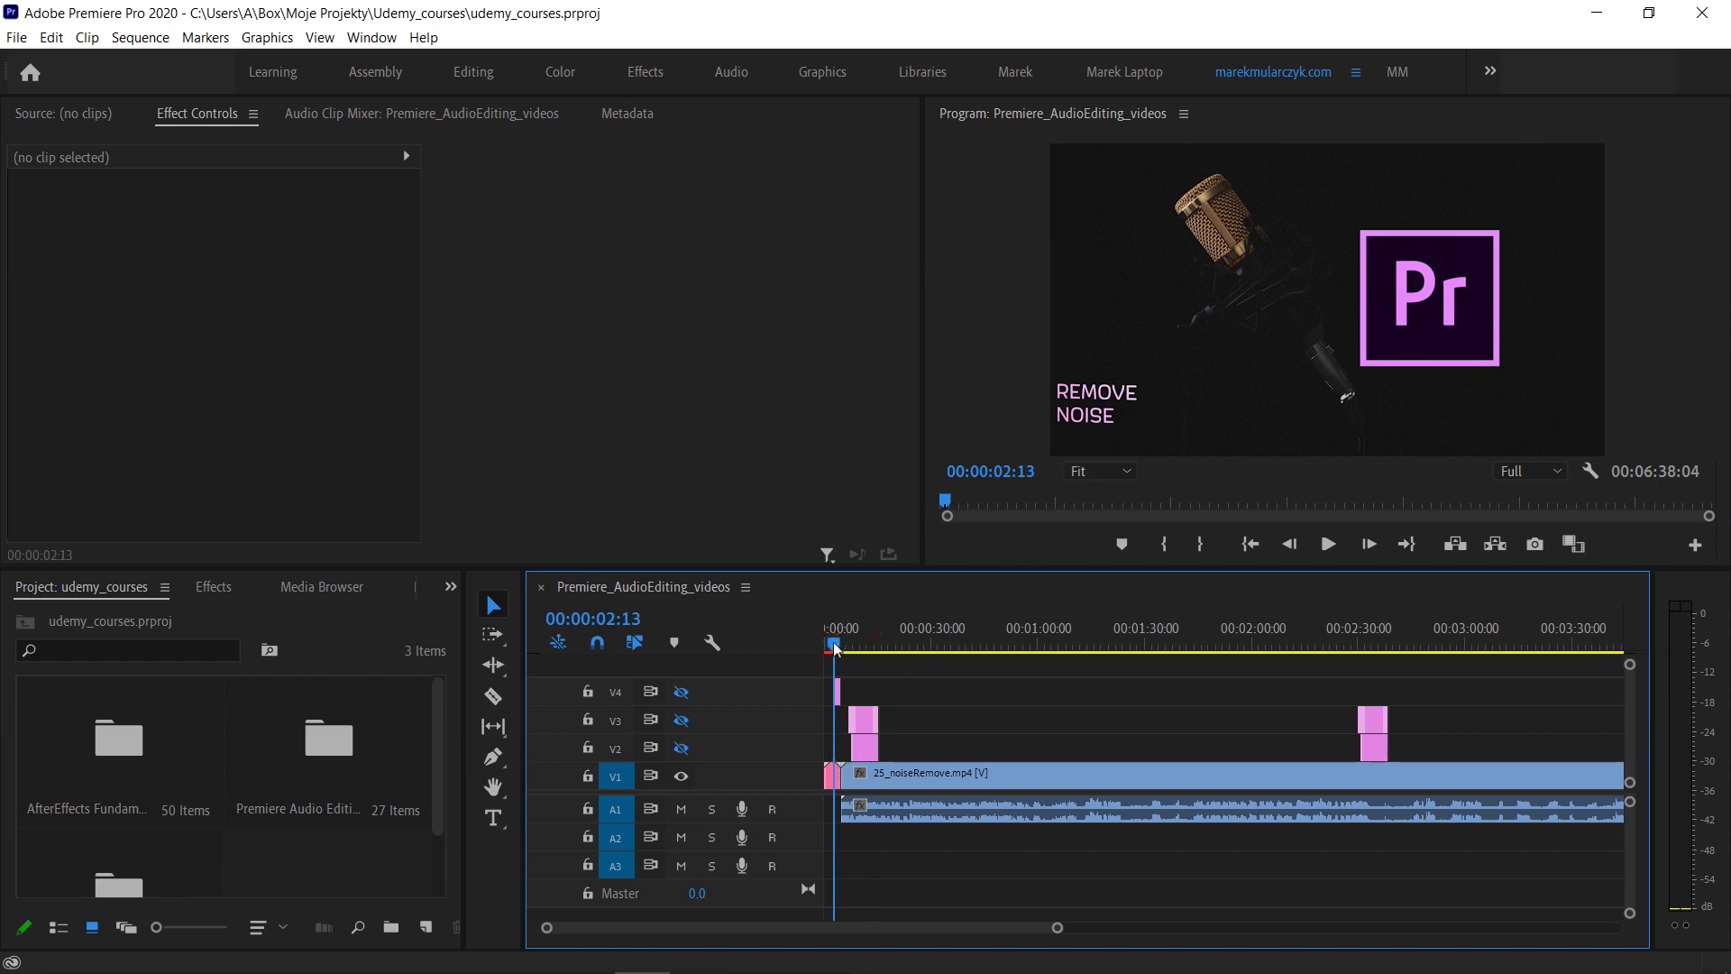
left_click_drag(835, 649, 834, 648)
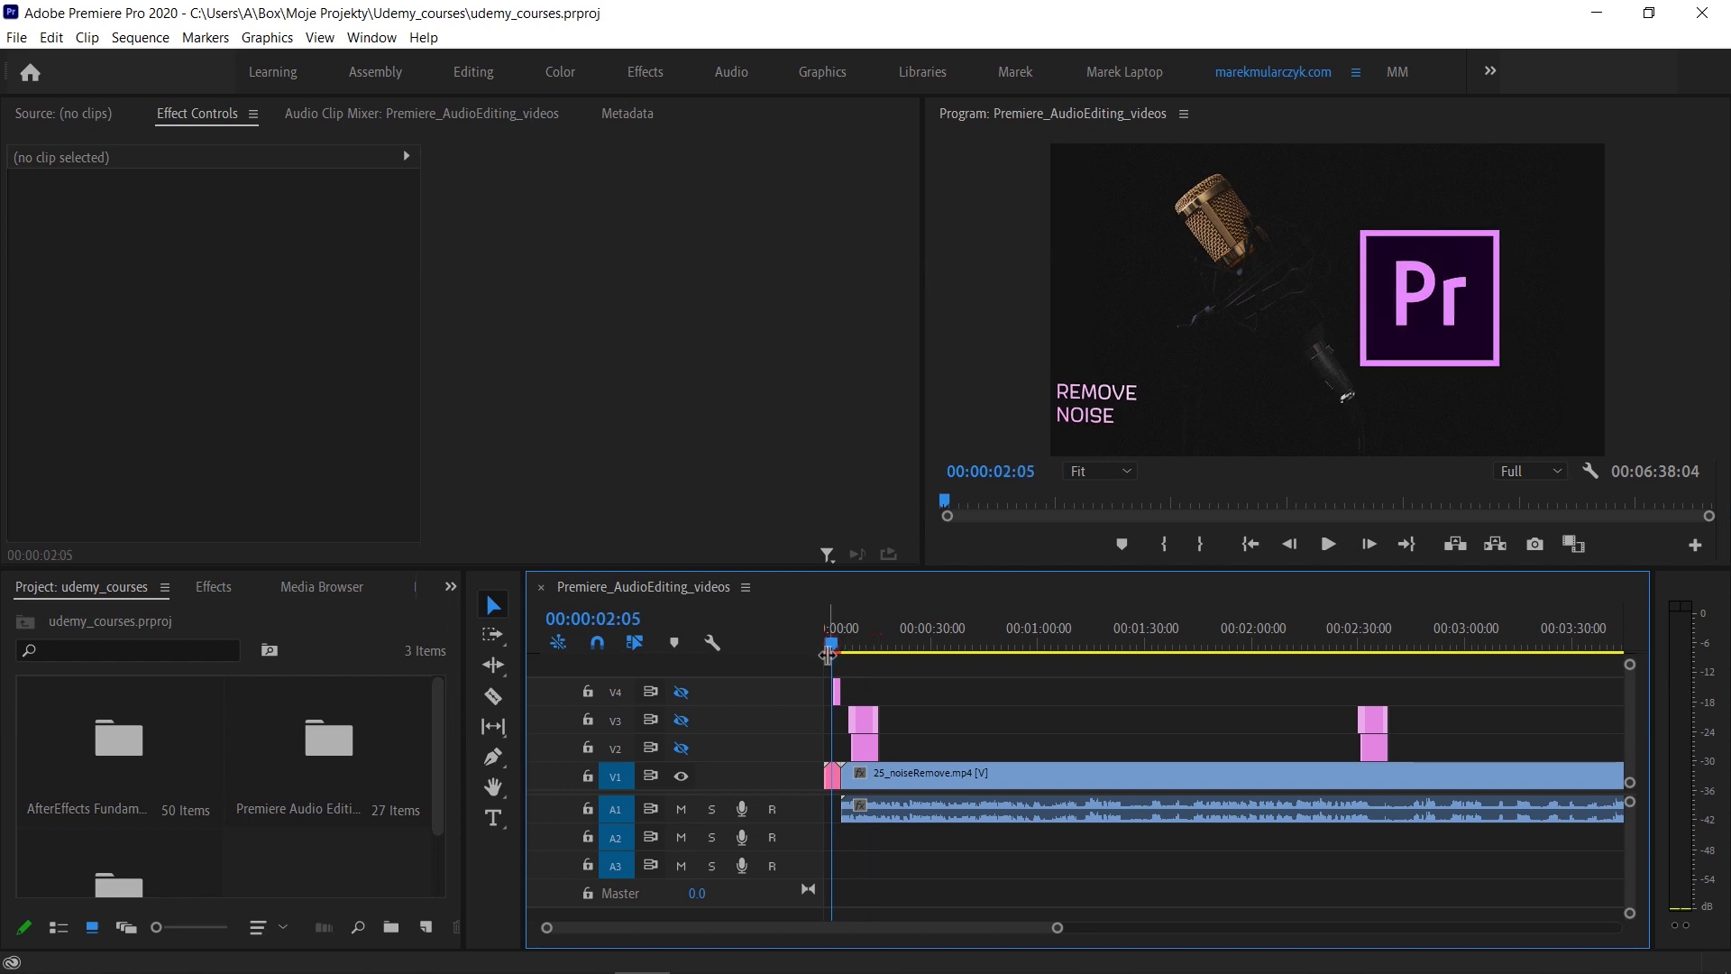
key("alt+Tab")
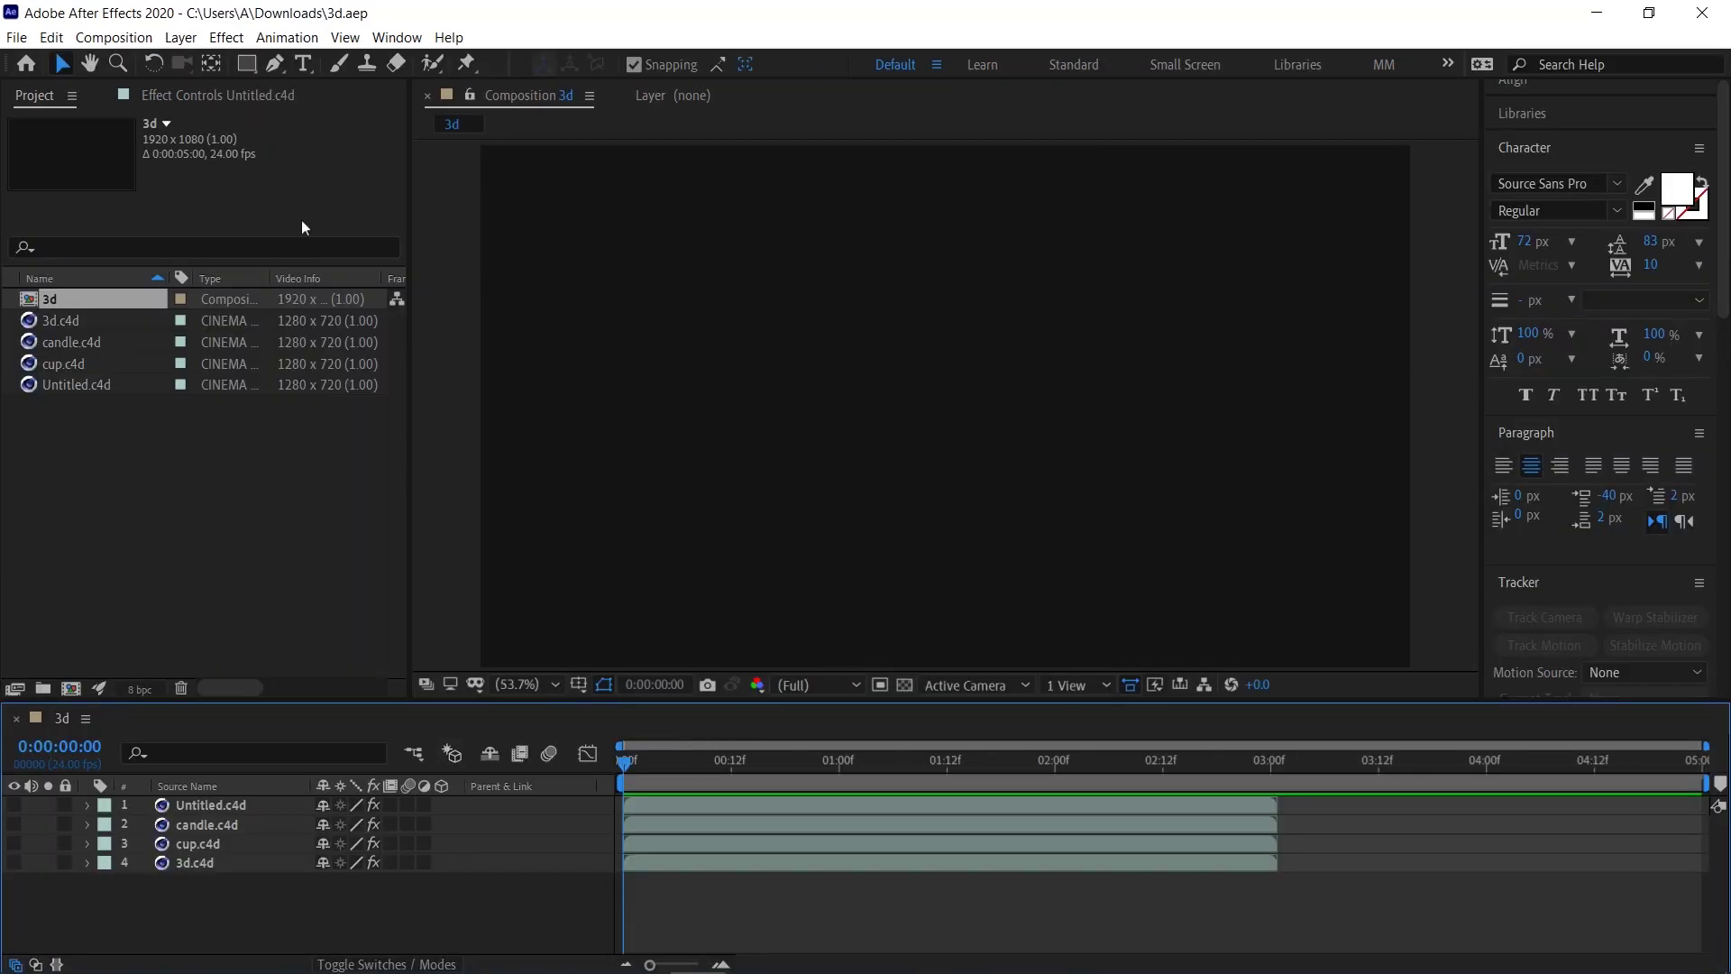
Create a new MAXON Cinema 4D file layer named test, saved in Downloads.
left_click(181, 37)
mouse_move(253, 69)
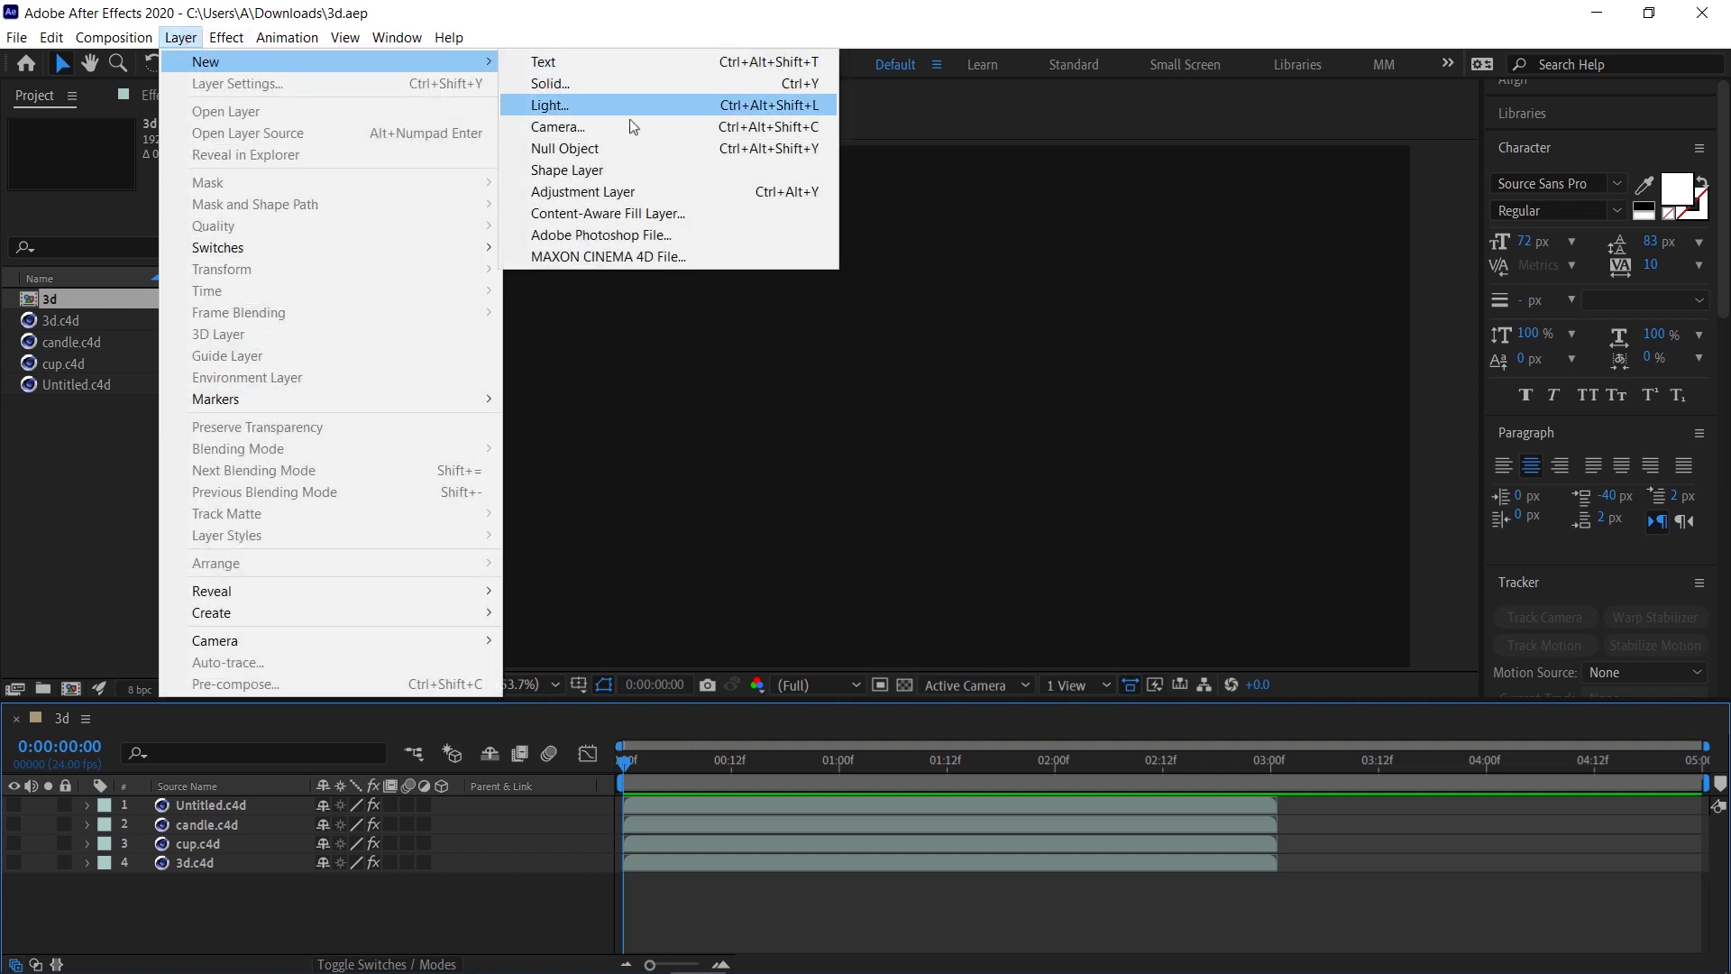
left_click(679, 256)
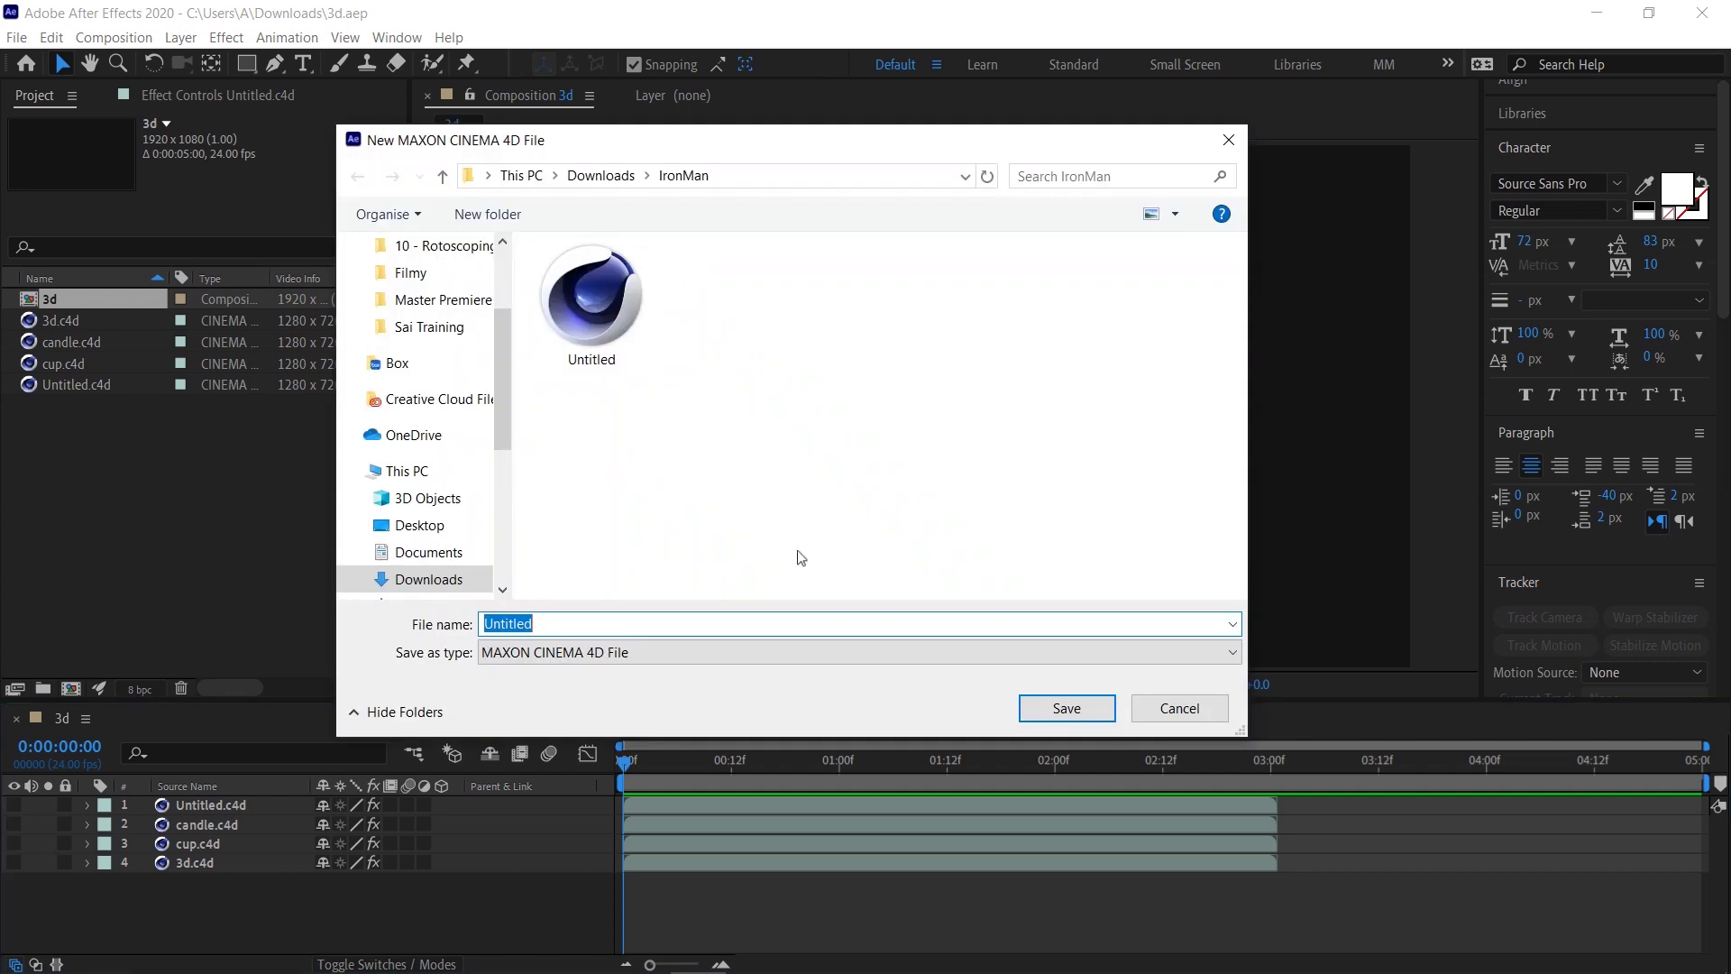
type("test")
left_click(601, 175)
left_click(1062, 707)
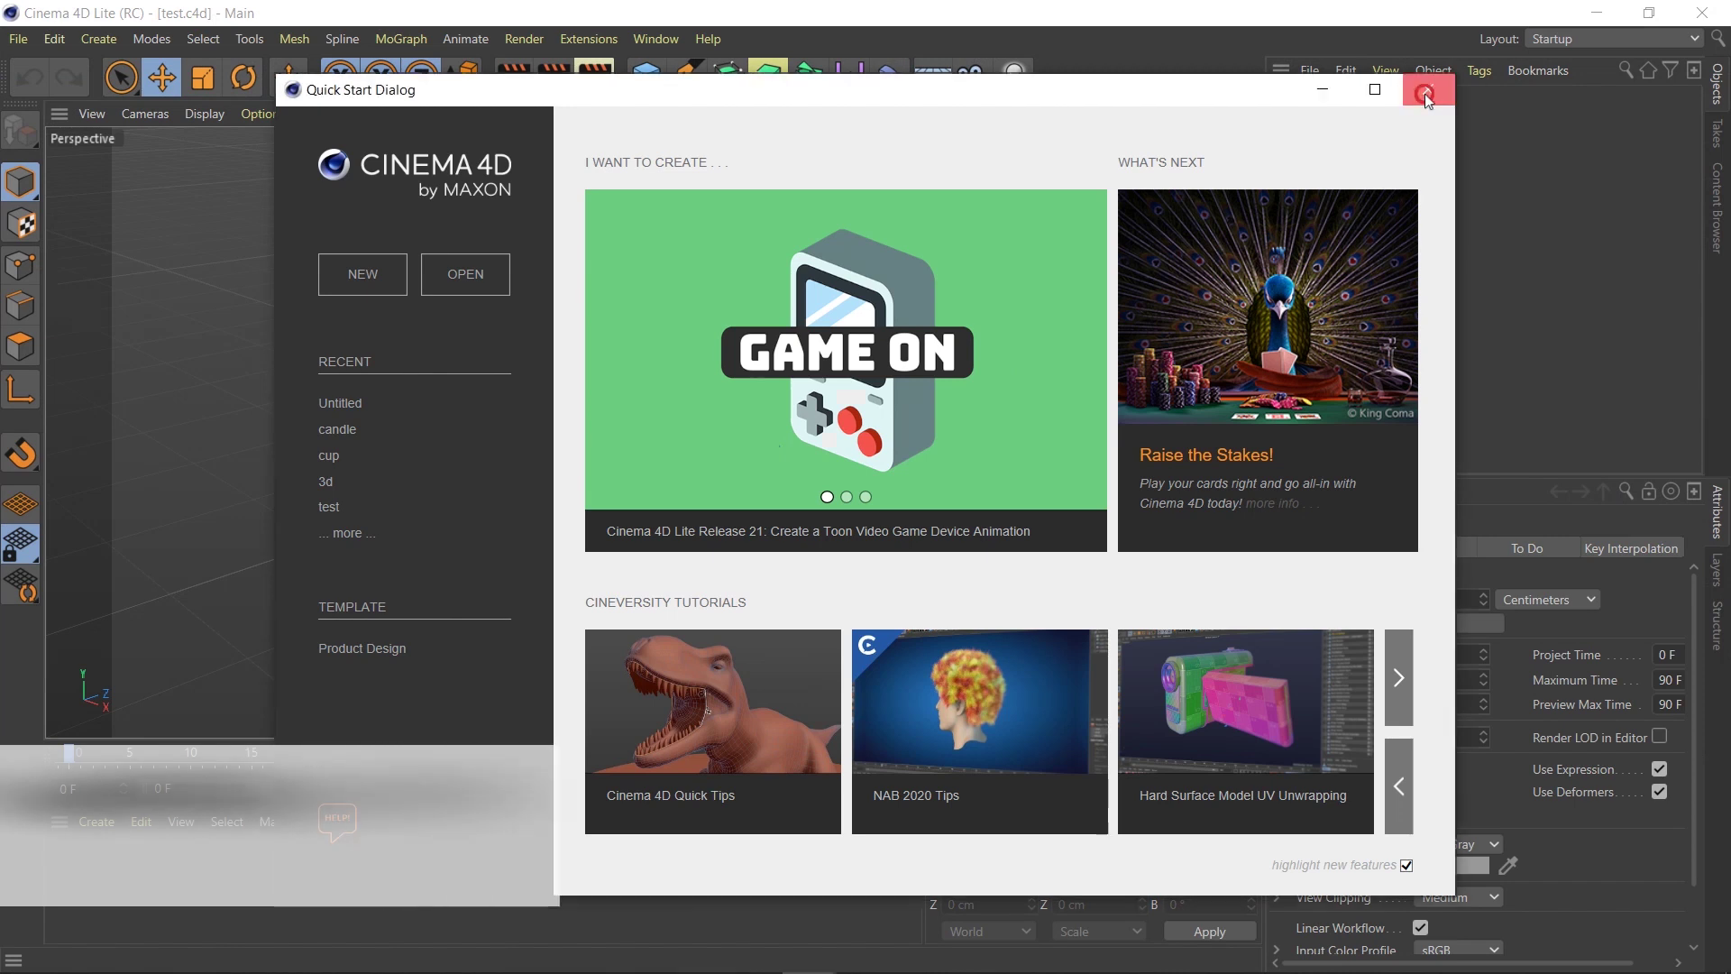
Merge the 247_House 15 3DS model from Downloads into the scene at scale 1.
left_click(1427, 89)
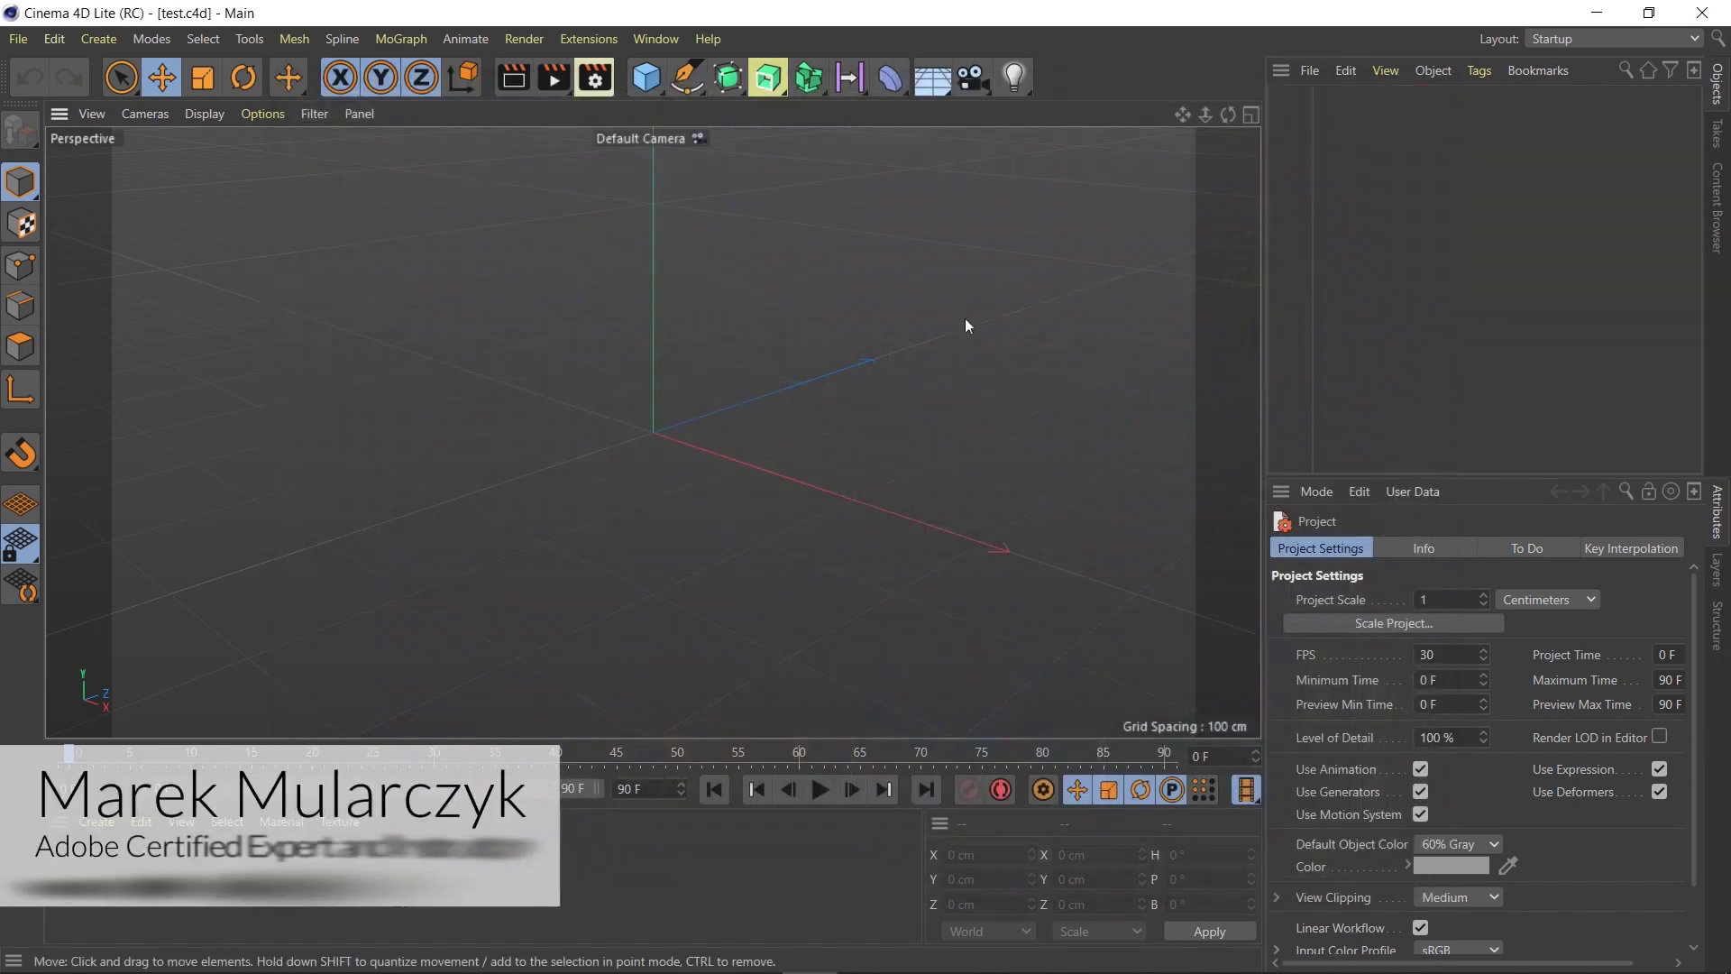
left_click(1305, 66)
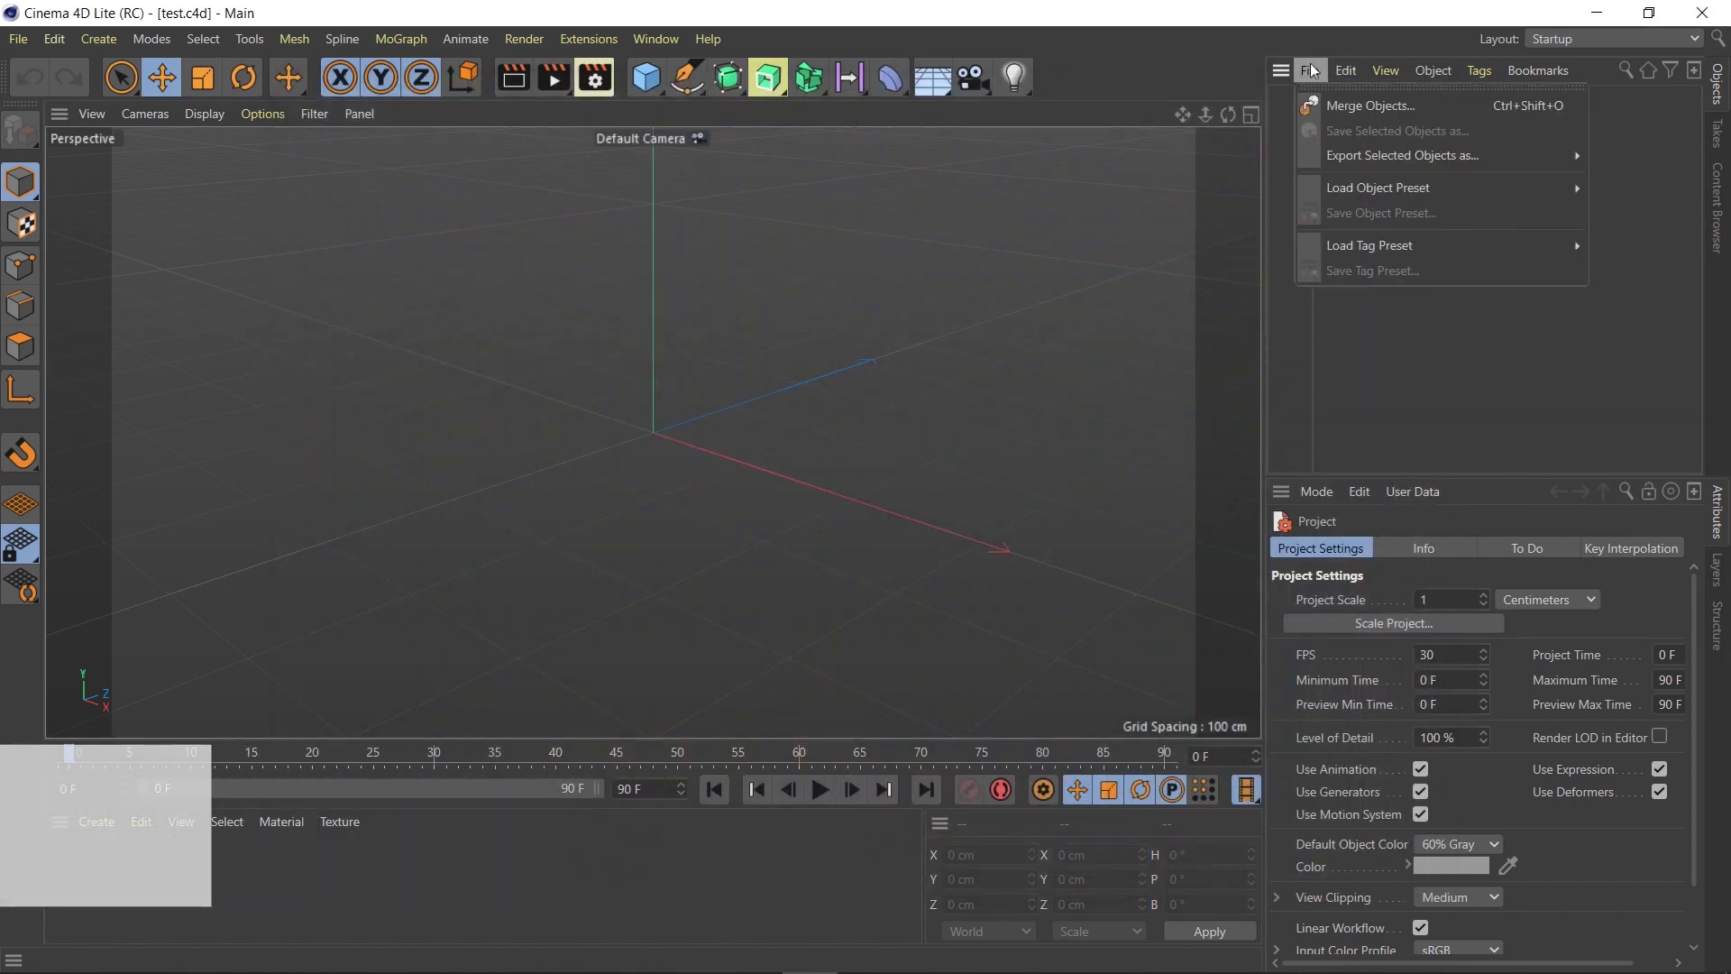
left_click(1313, 104)
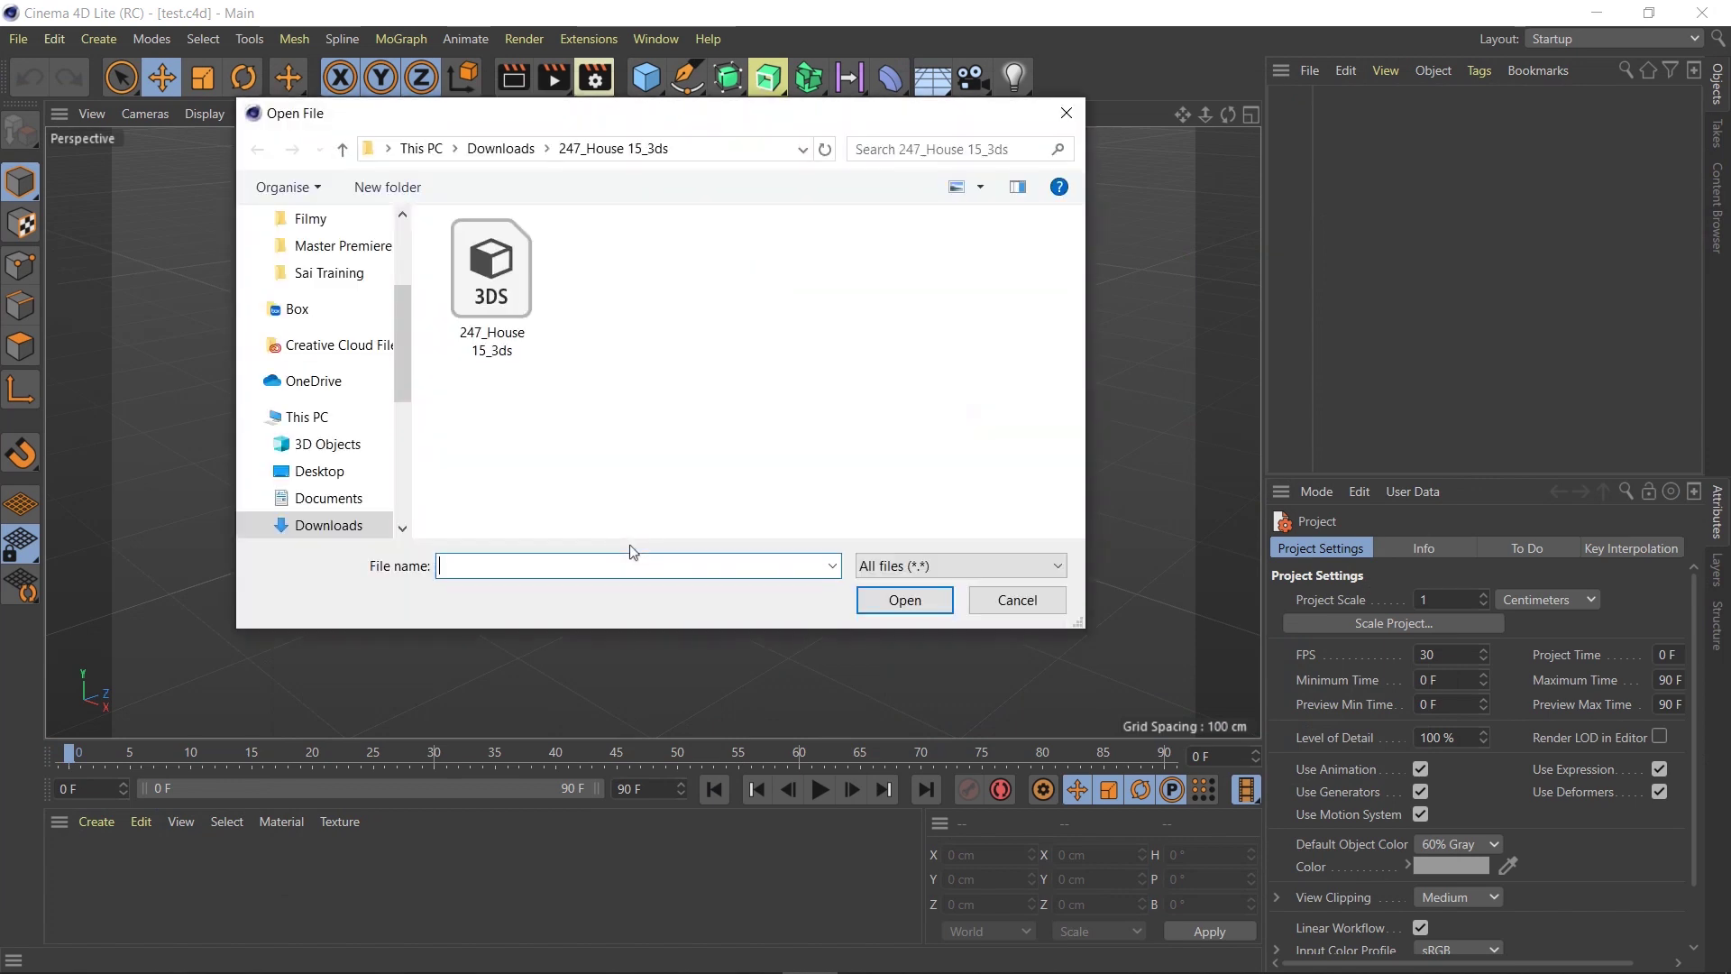
left_click(501, 149)
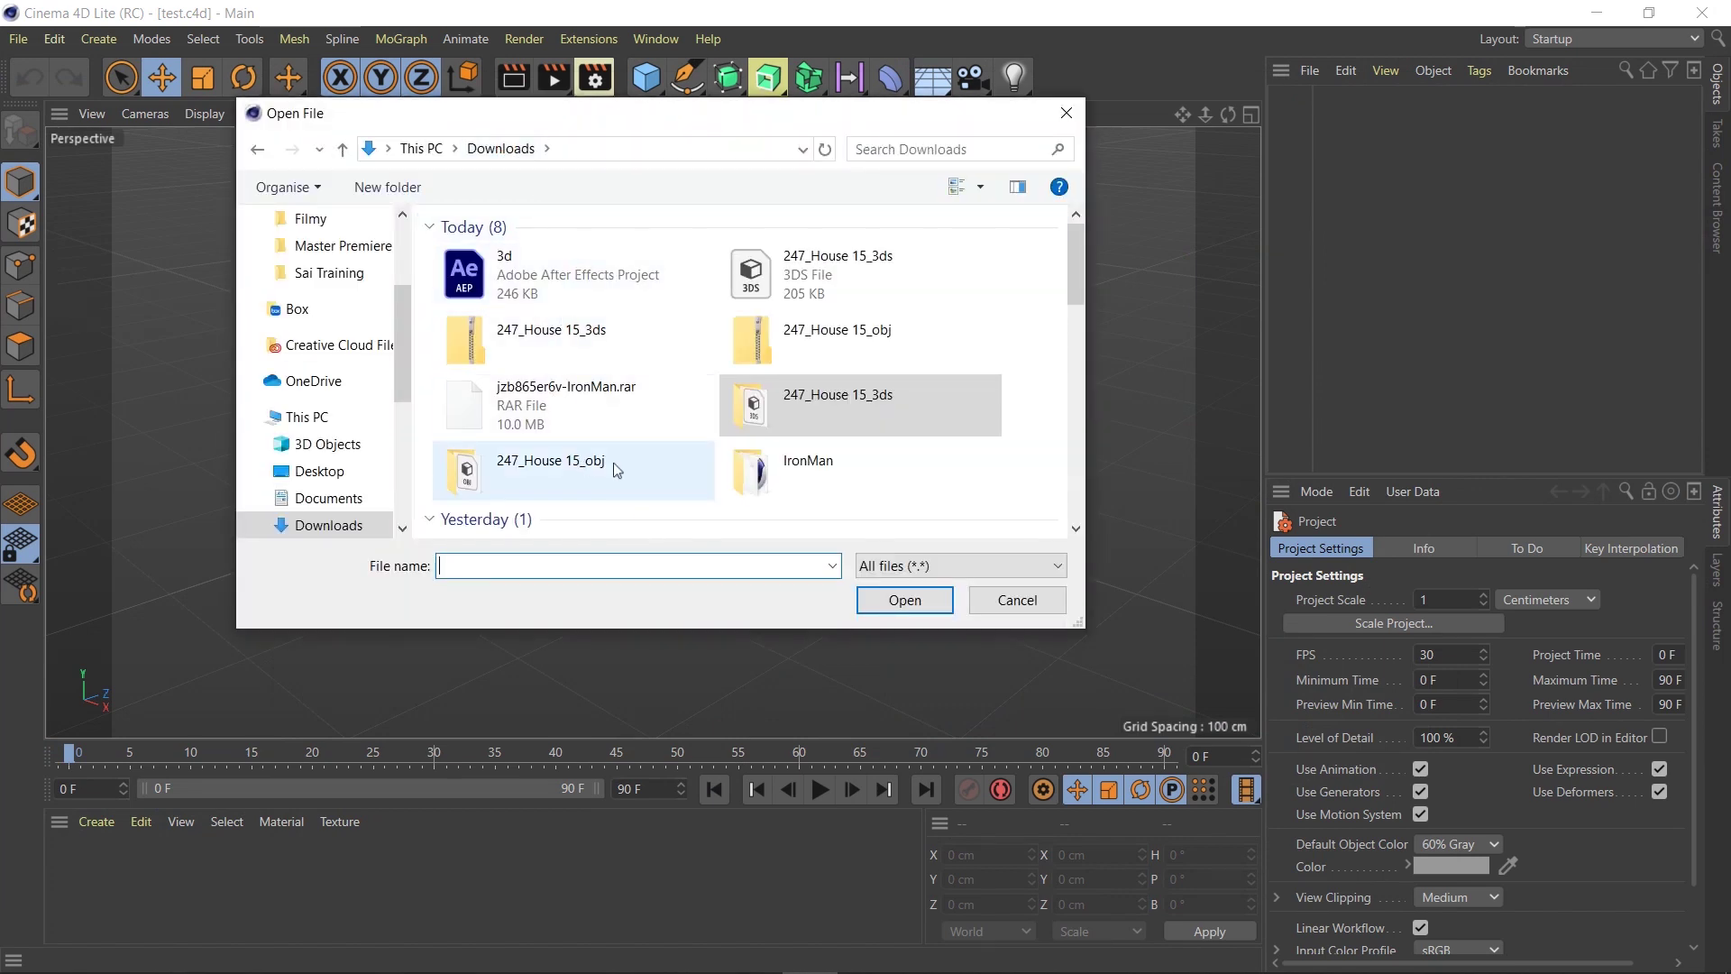
left_click(751, 416)
double_click(751, 416)
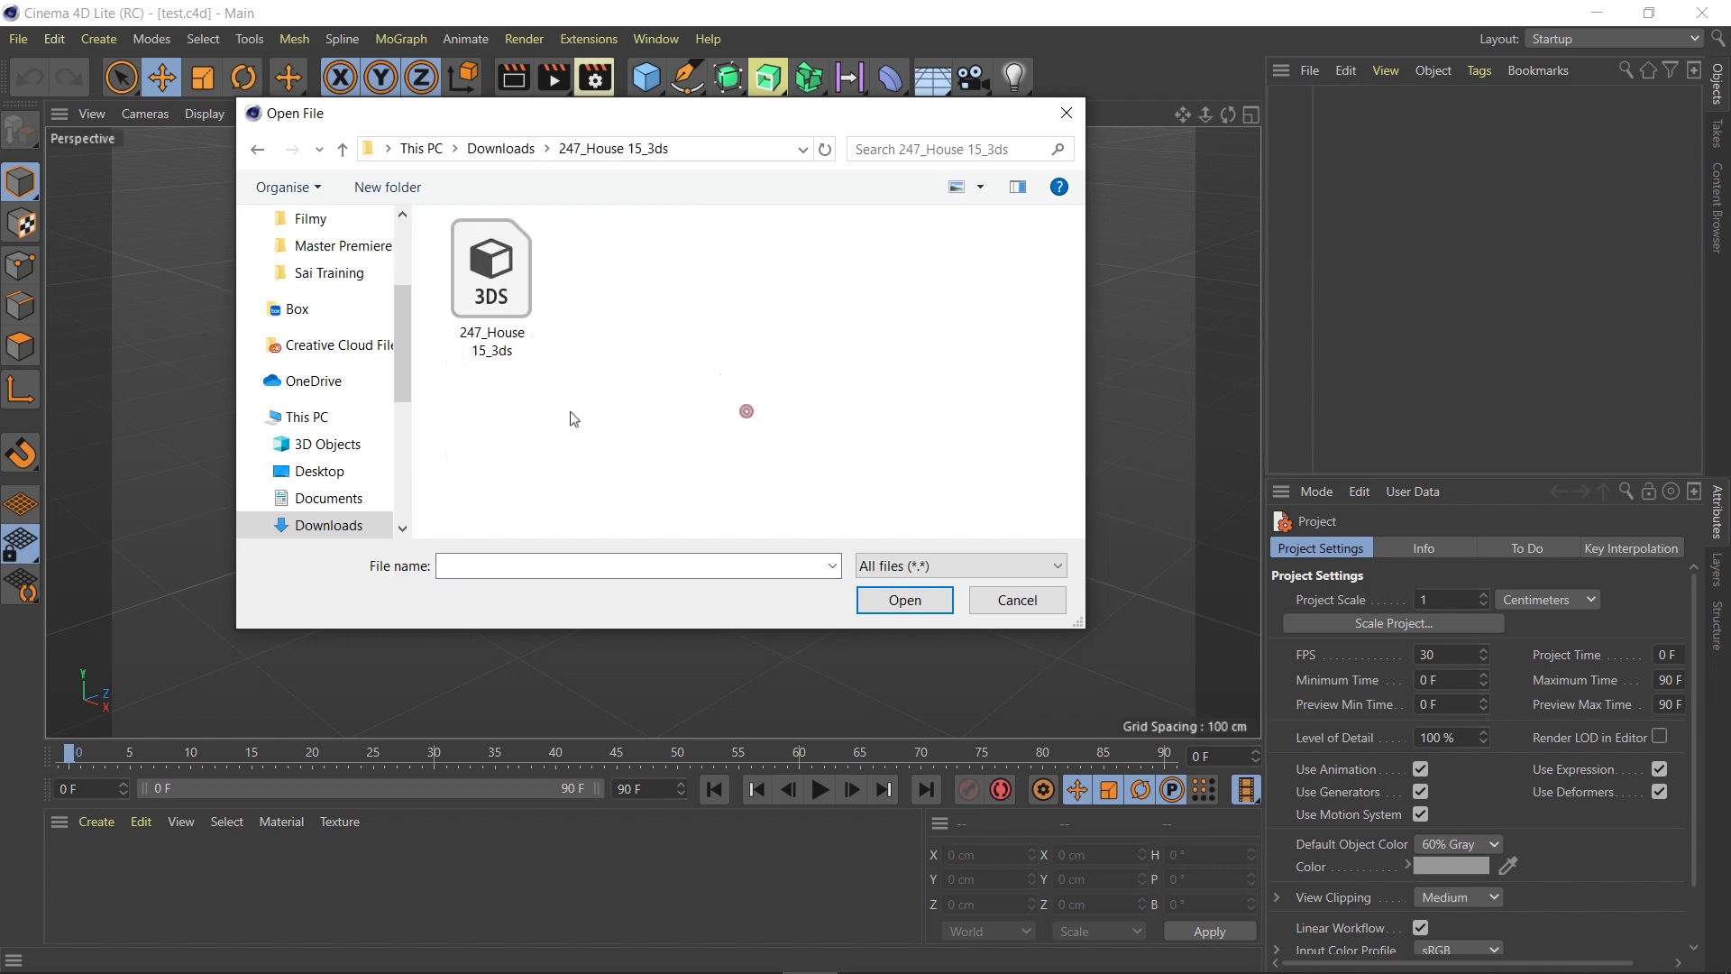
double_click(502, 280)
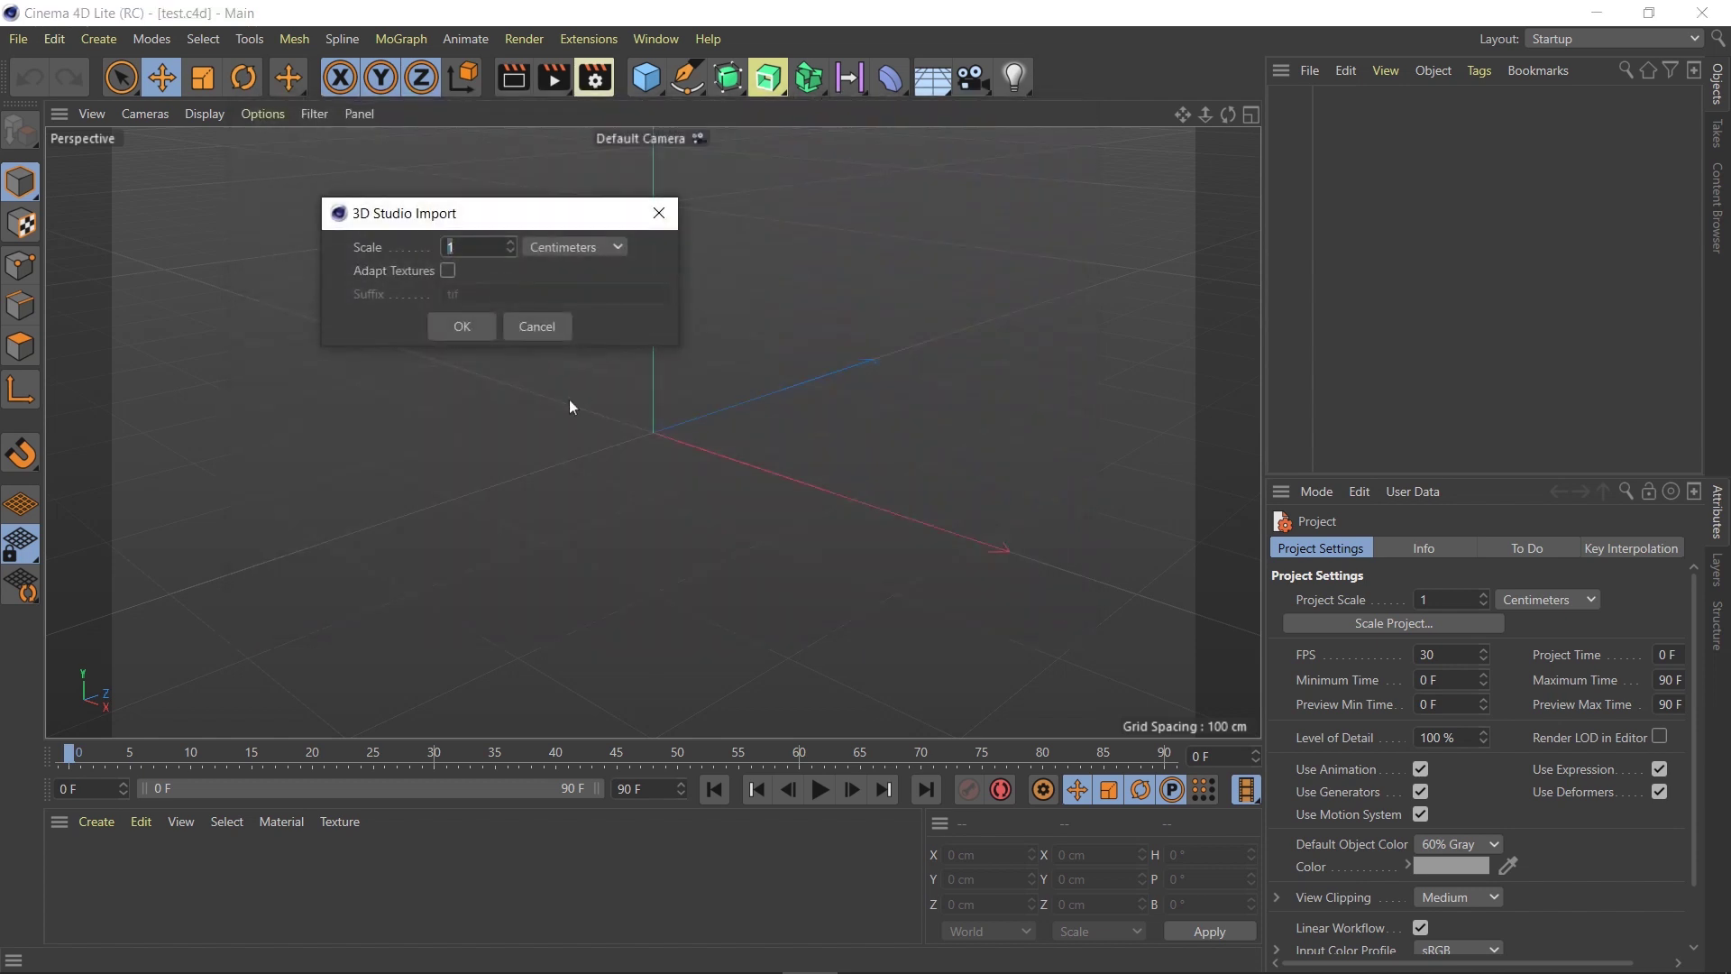
left_click(464, 324)
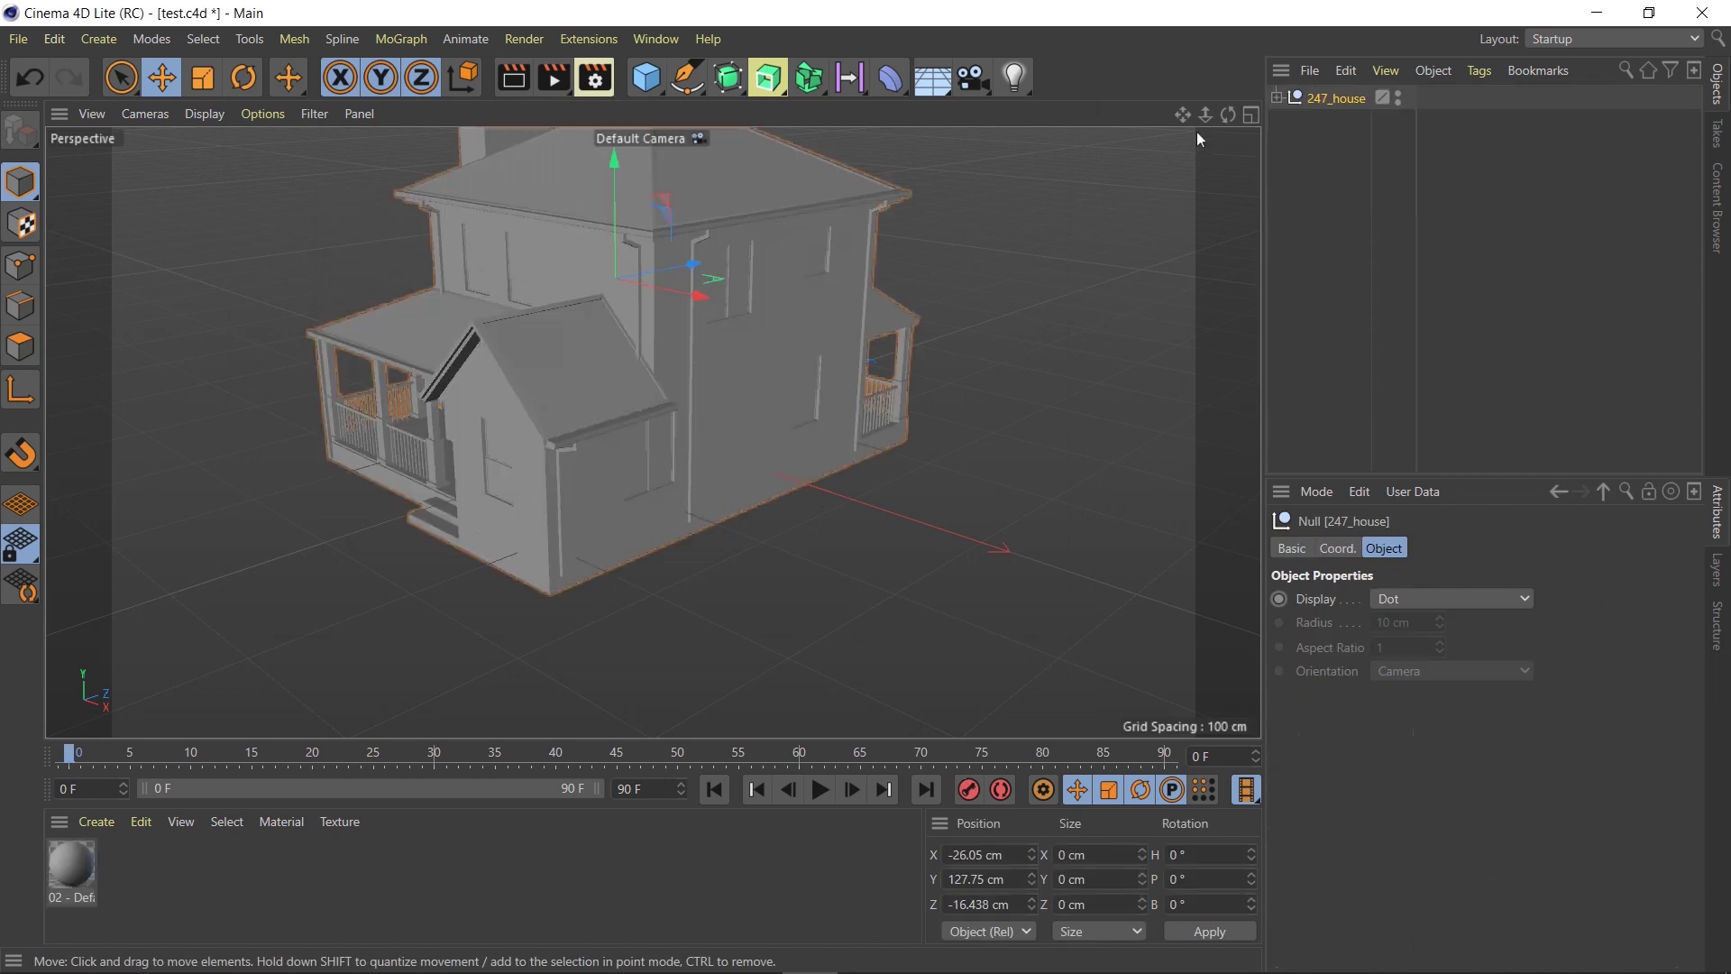
Expand the 247_house group, select the roof, and scroll the list to 247obj05.
left_click_drag(1205, 115, 884, 118)
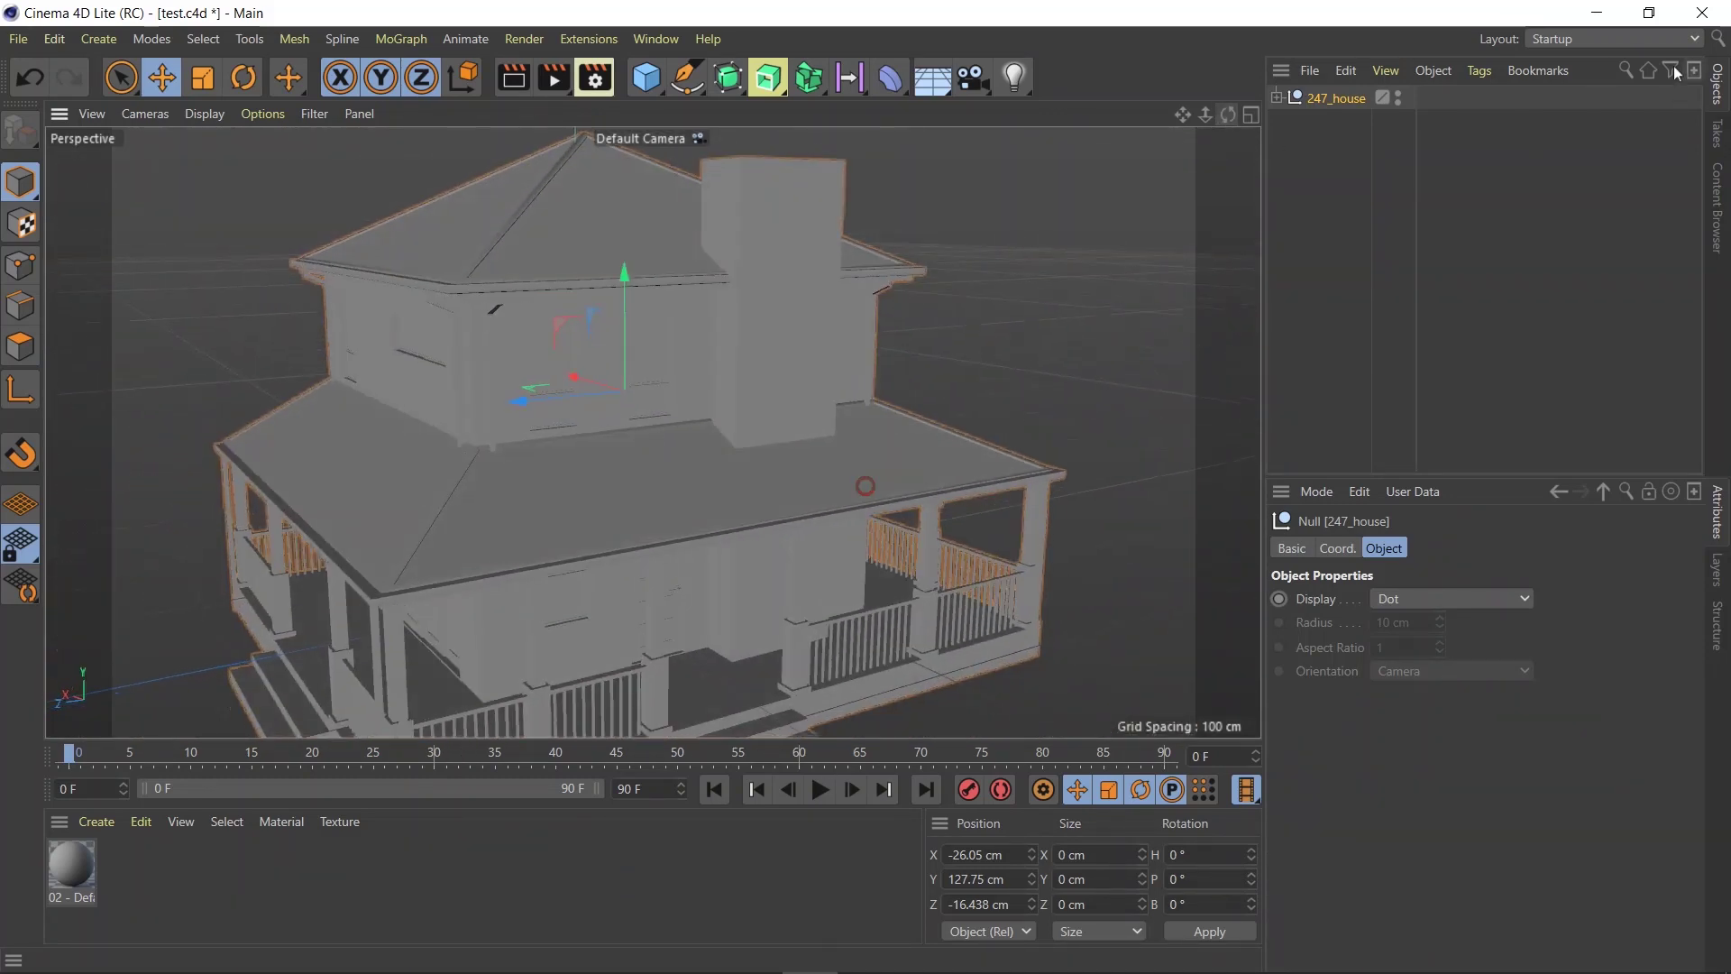
left_click(1278, 97)
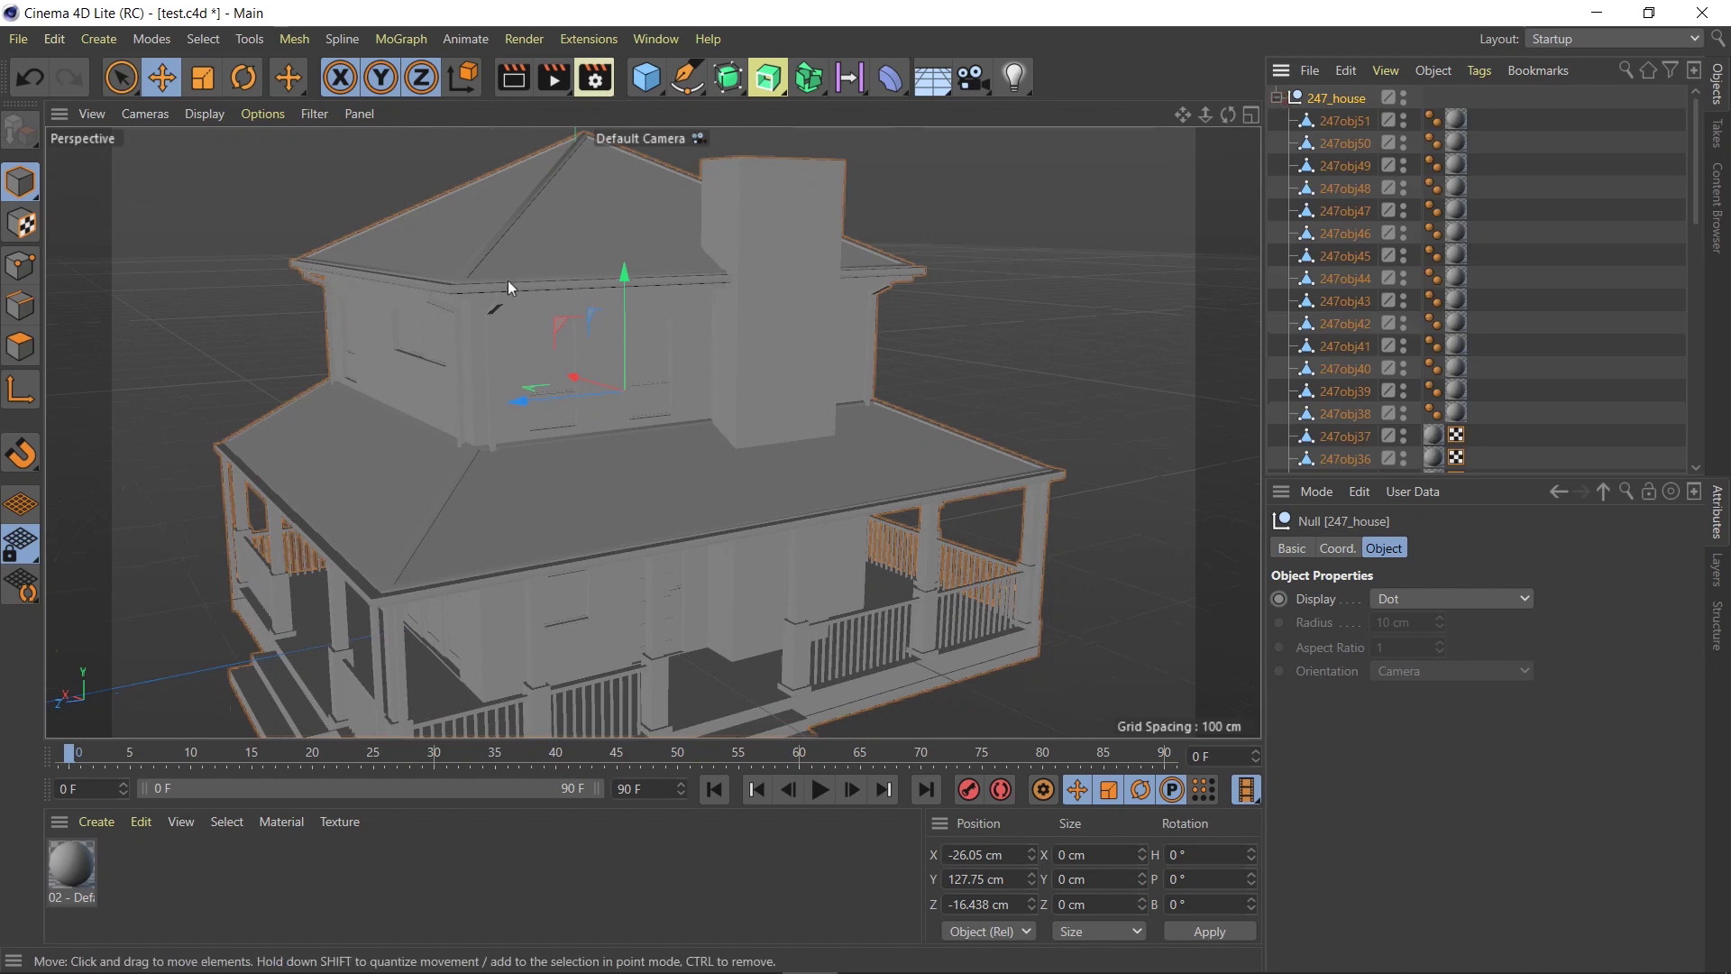
left_click(586, 204)
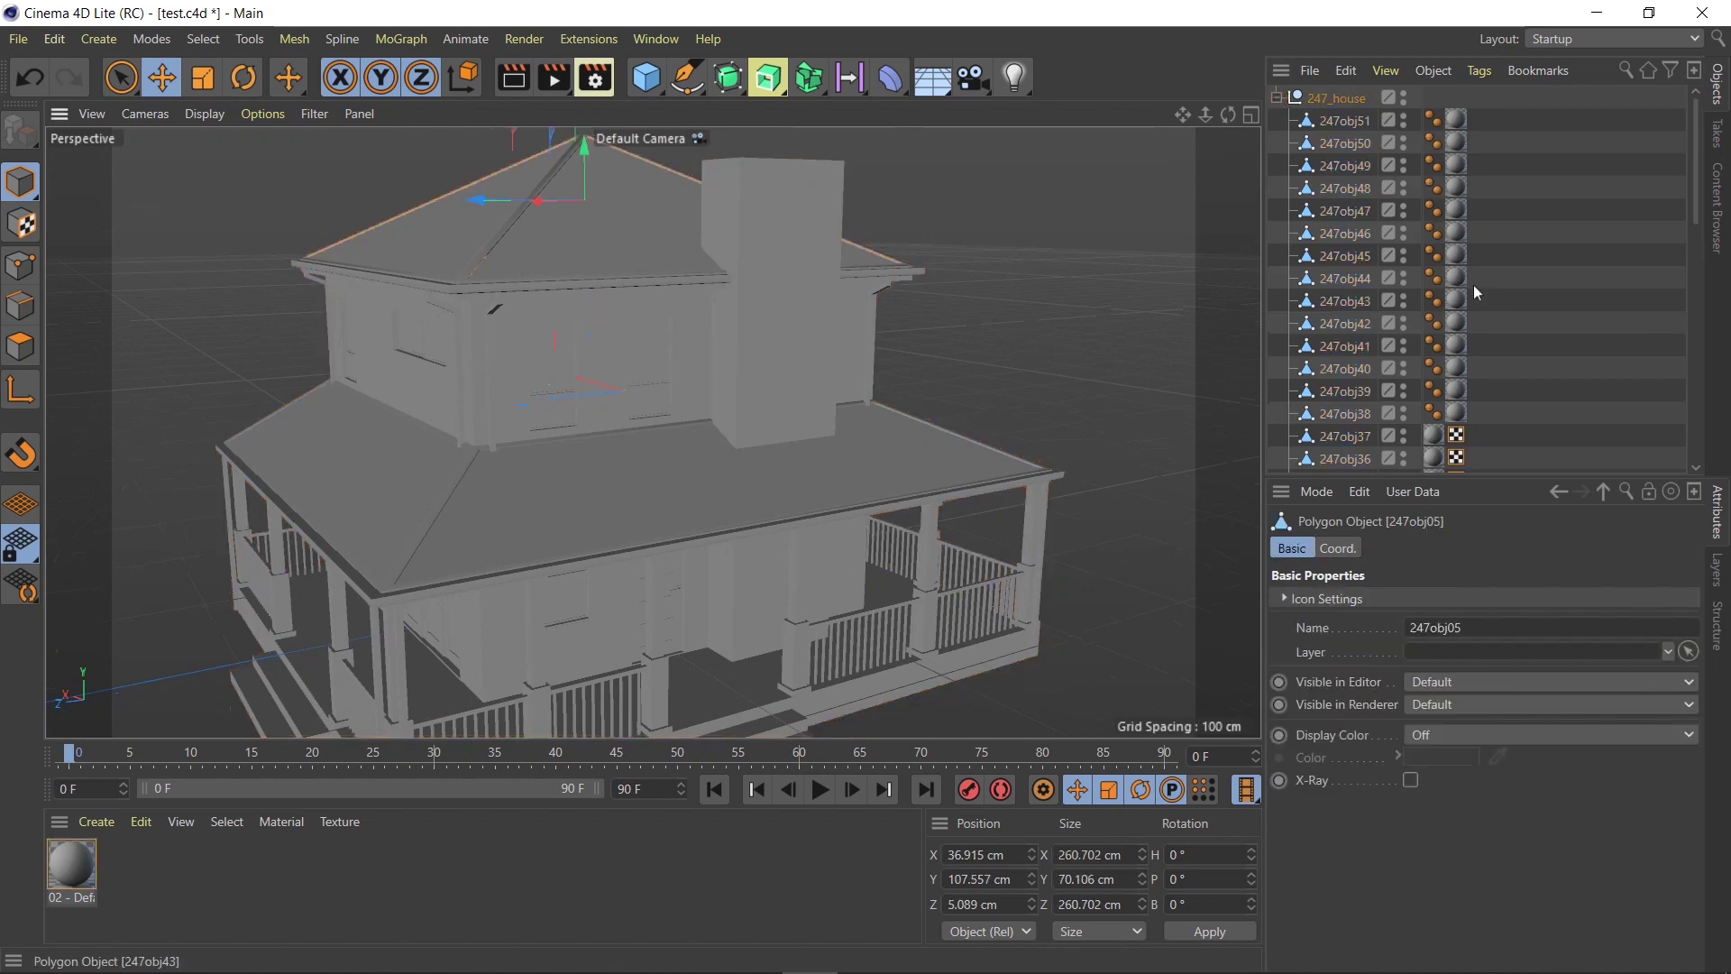
scroll(1391, 278, "down", 4)
scroll(1389, 275, "down", 5)
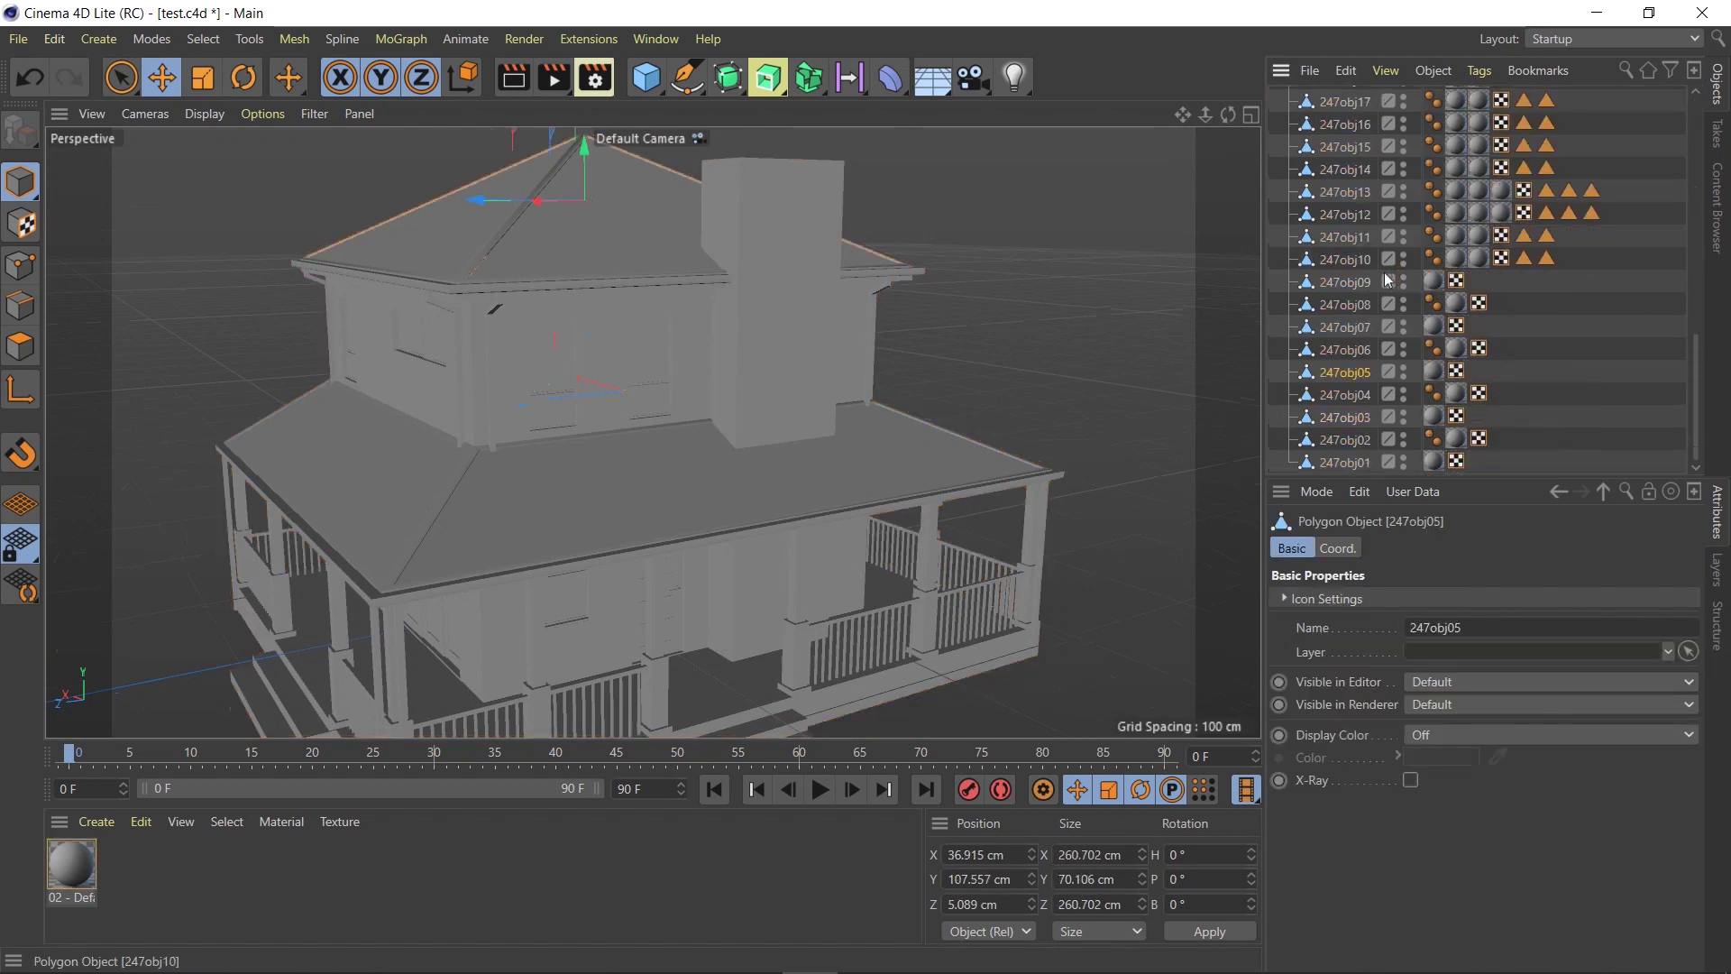
Rename the 247obj05 object to roof.
double_click(1343, 374)
type("roof")
key("Return")
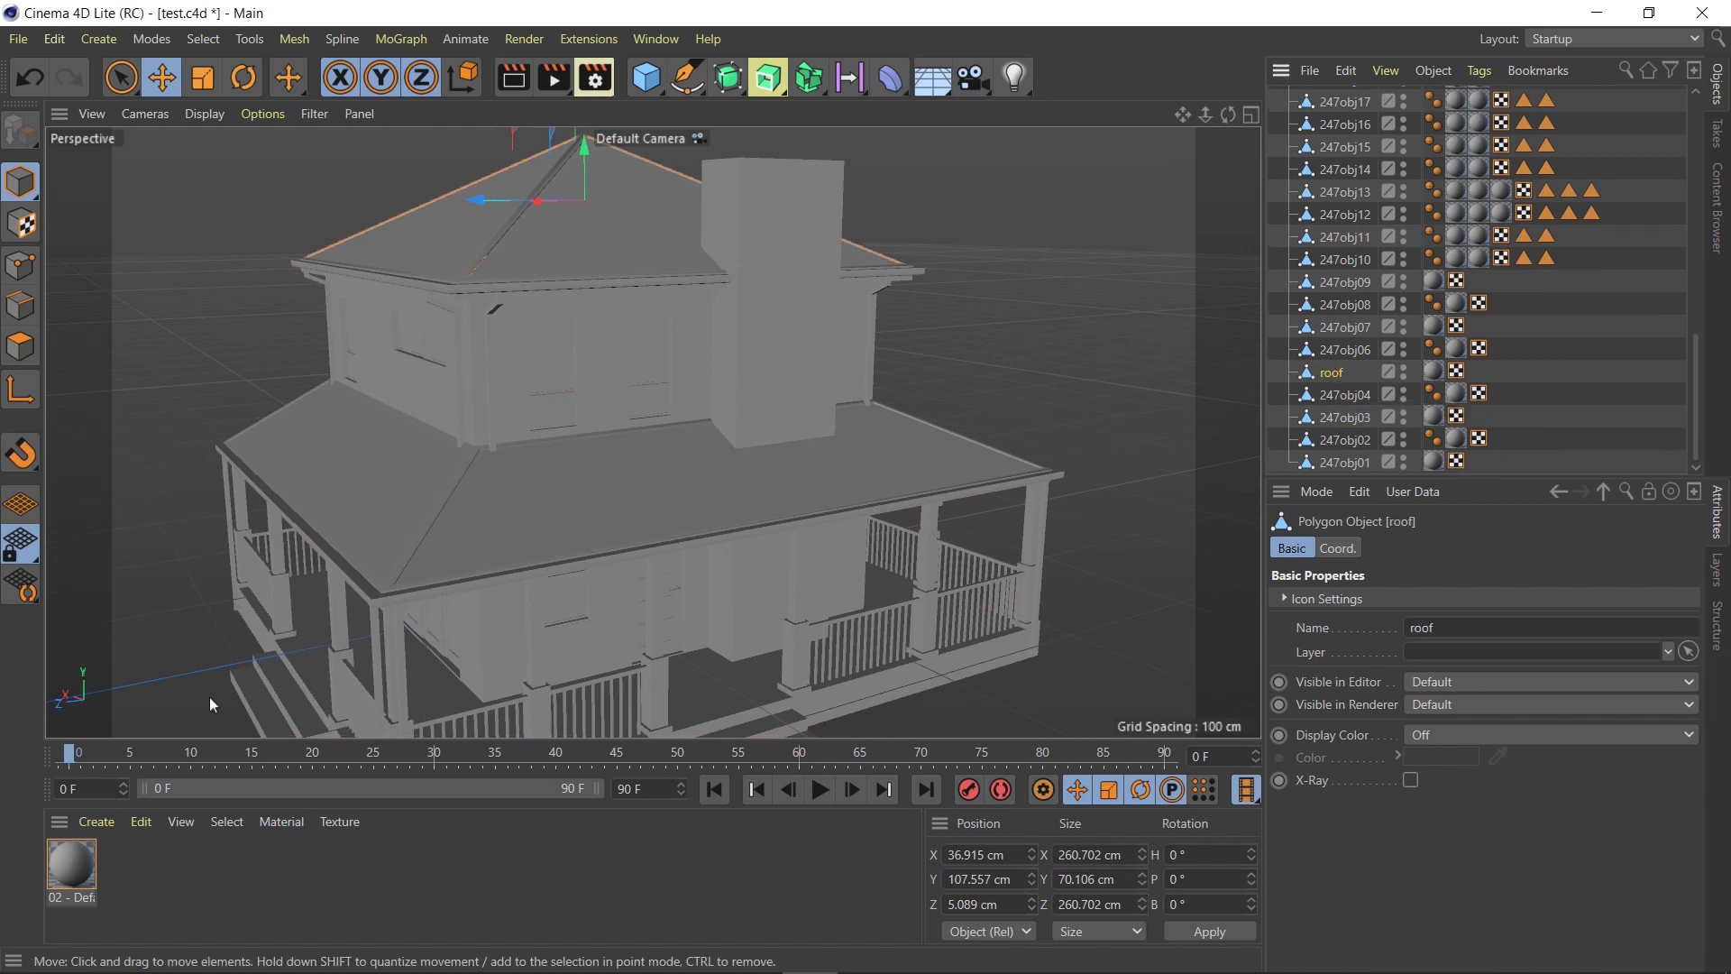
Apply the Wood - Sequoia preset material to the roof and render a preview.
left_click(105, 826)
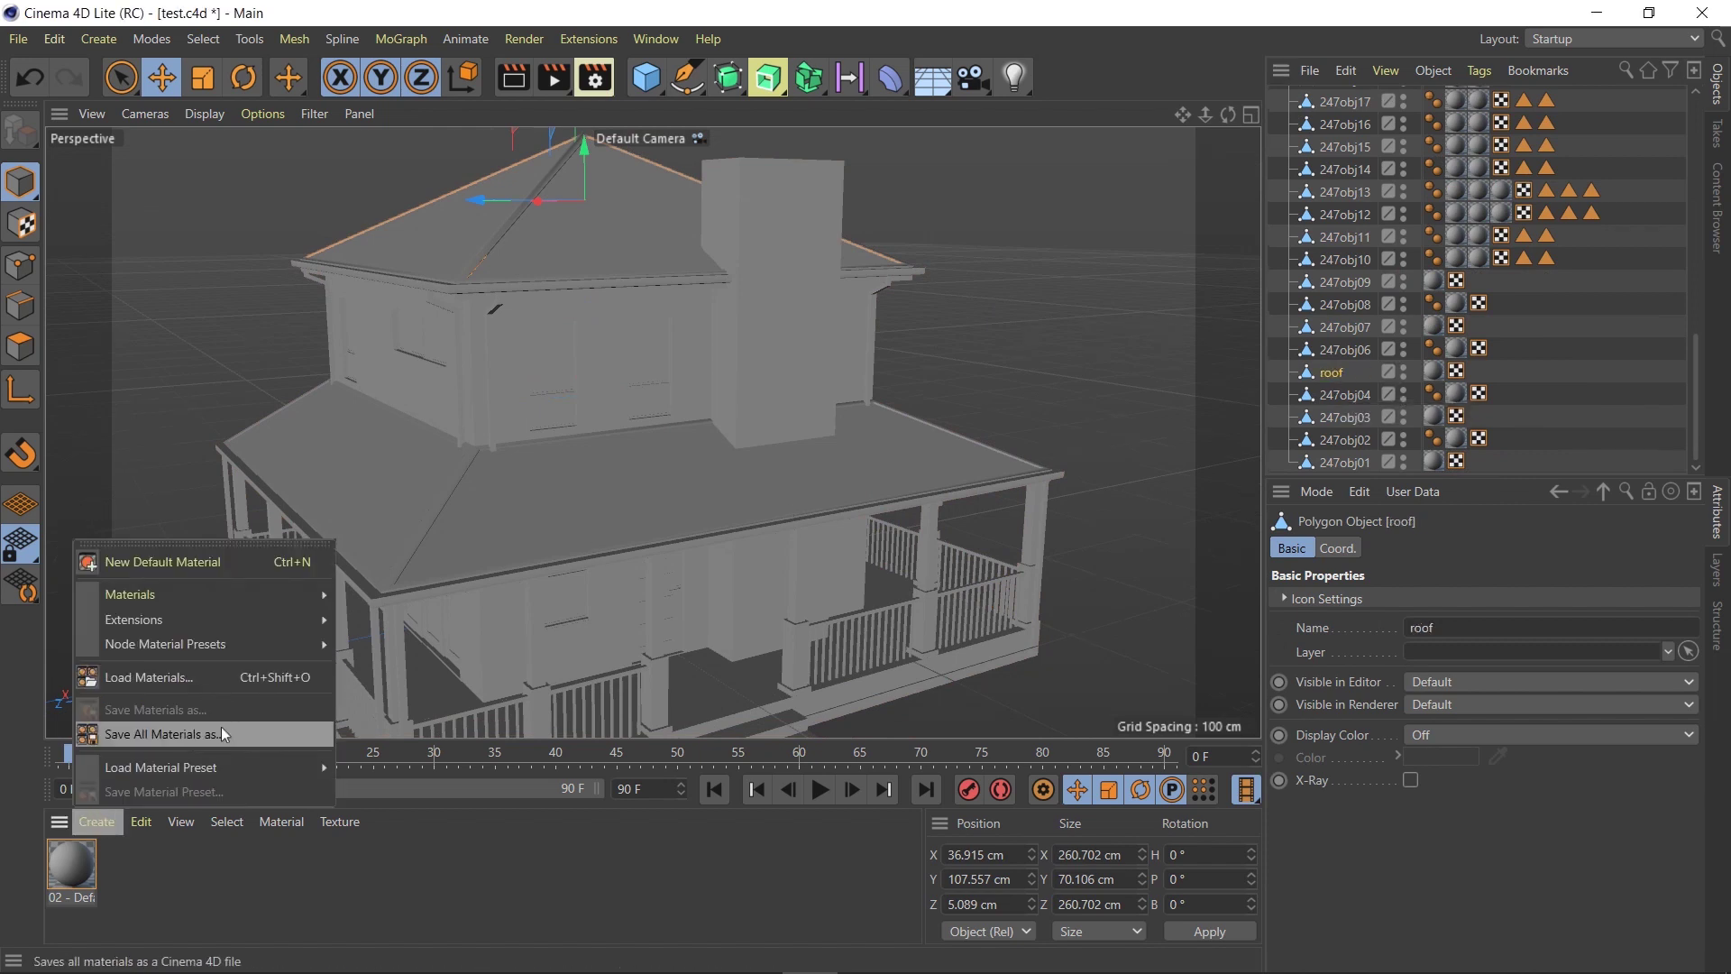
mouse_move(311, 770)
mouse_move(370, 765)
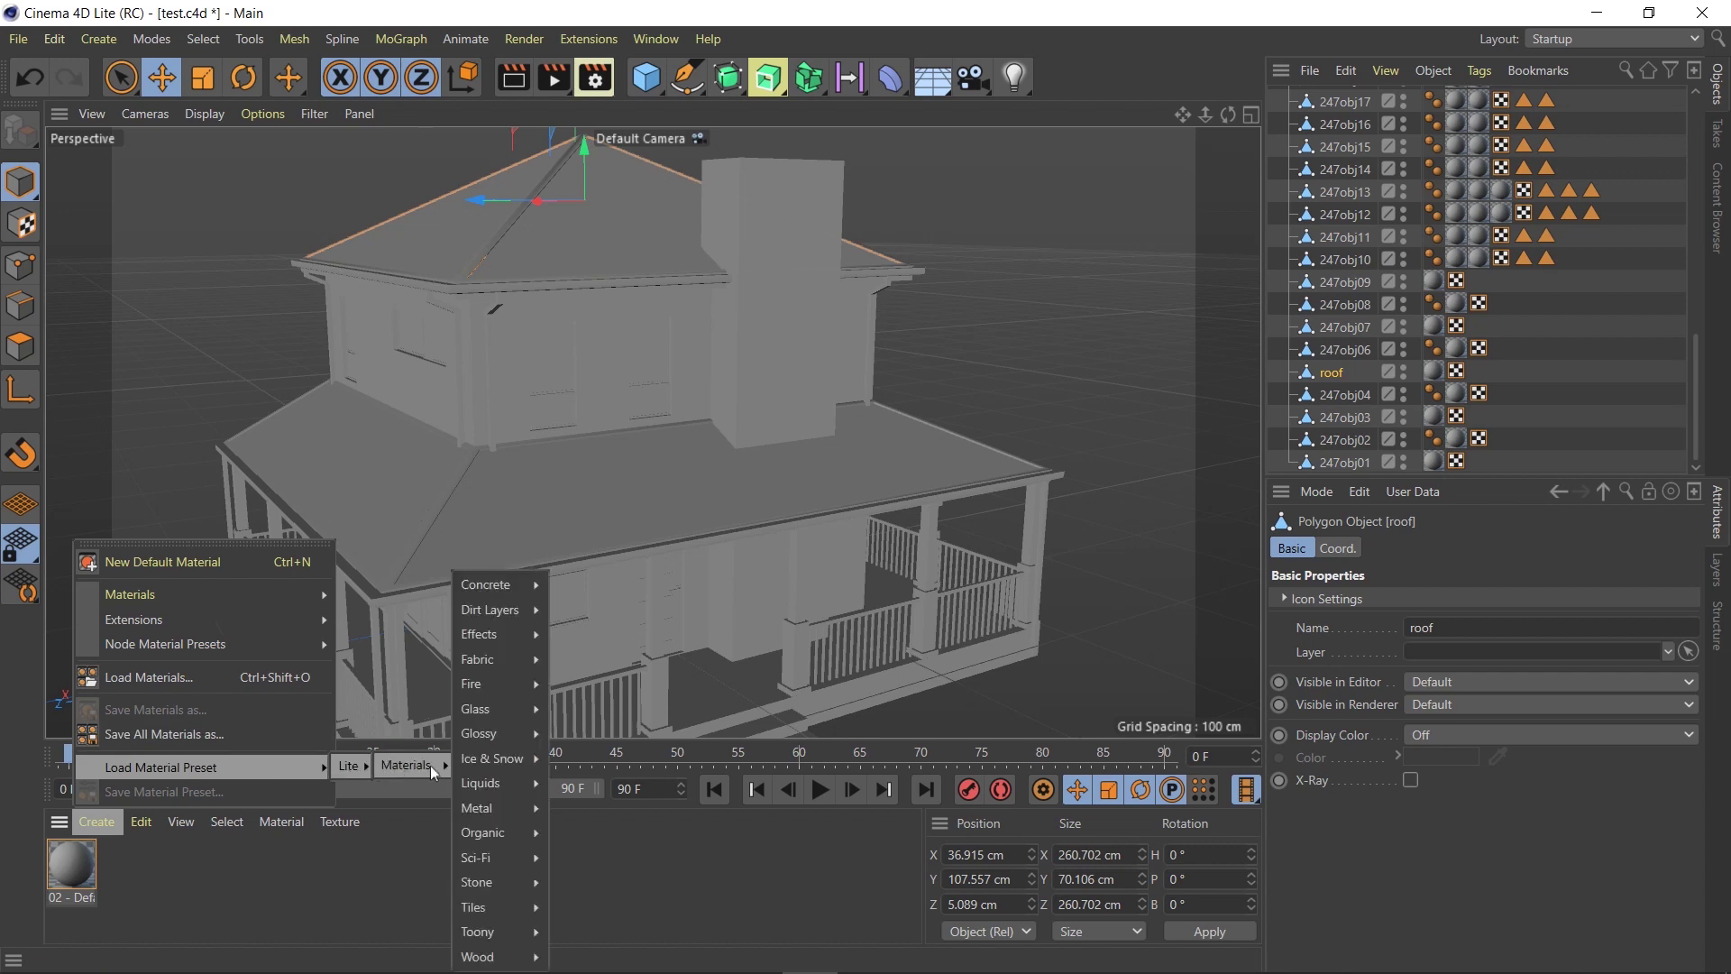
mouse_move(500, 956)
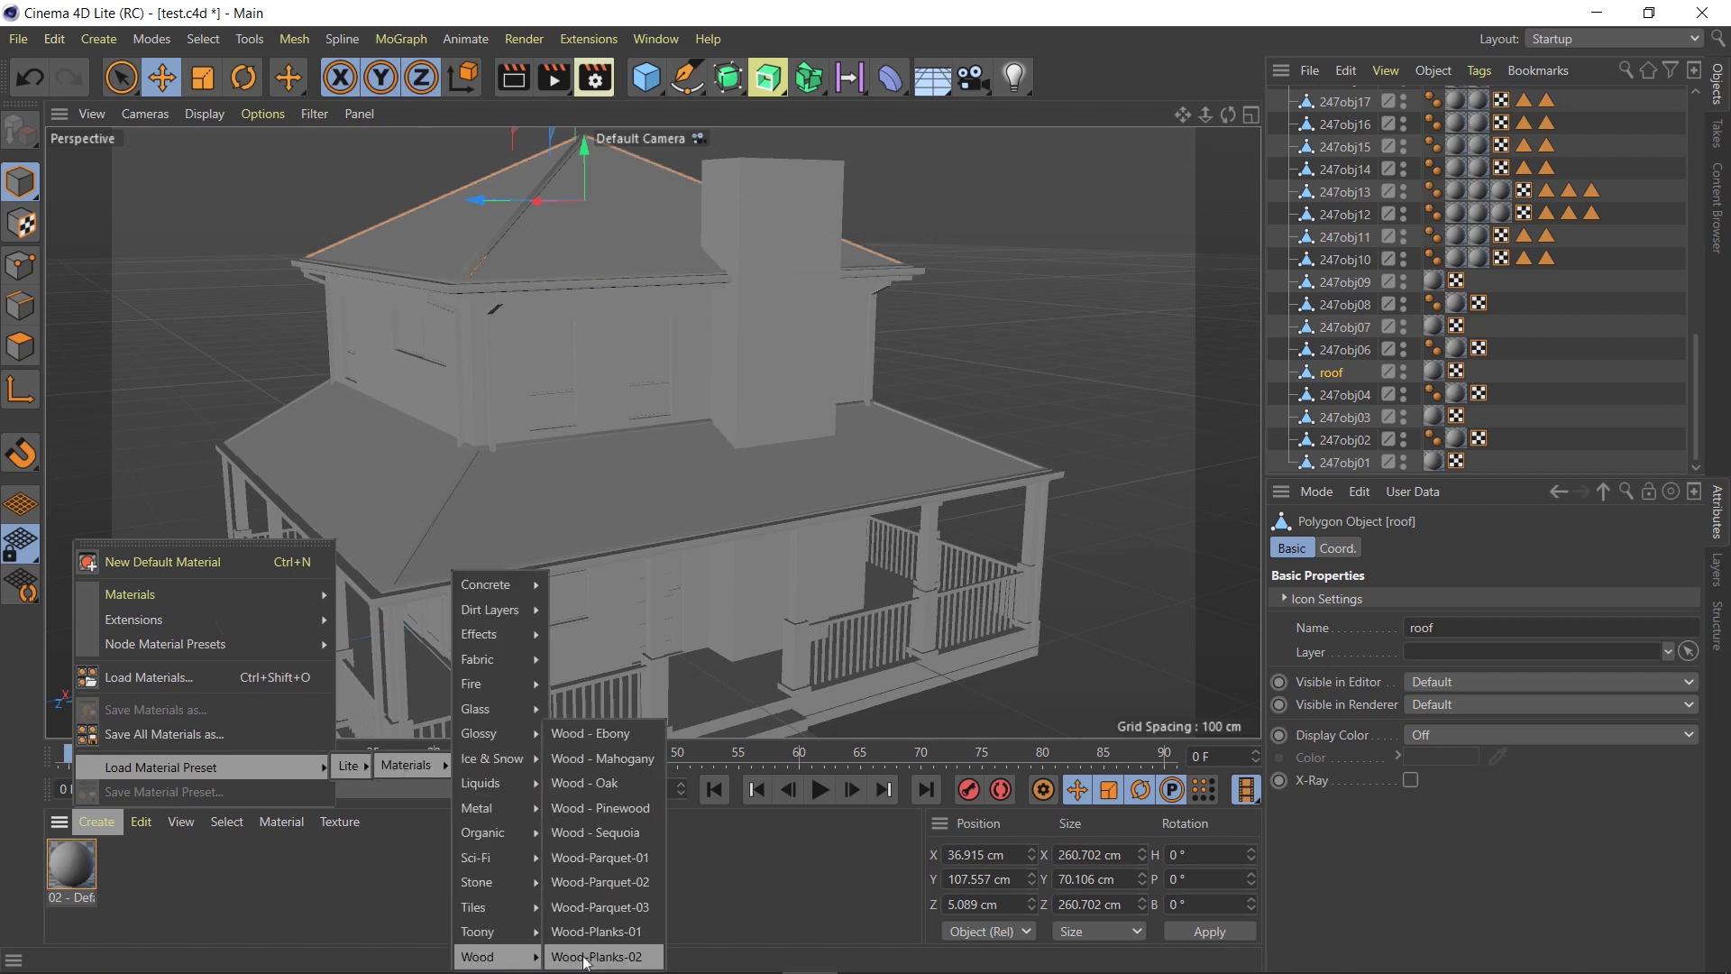
left_click(634, 834)
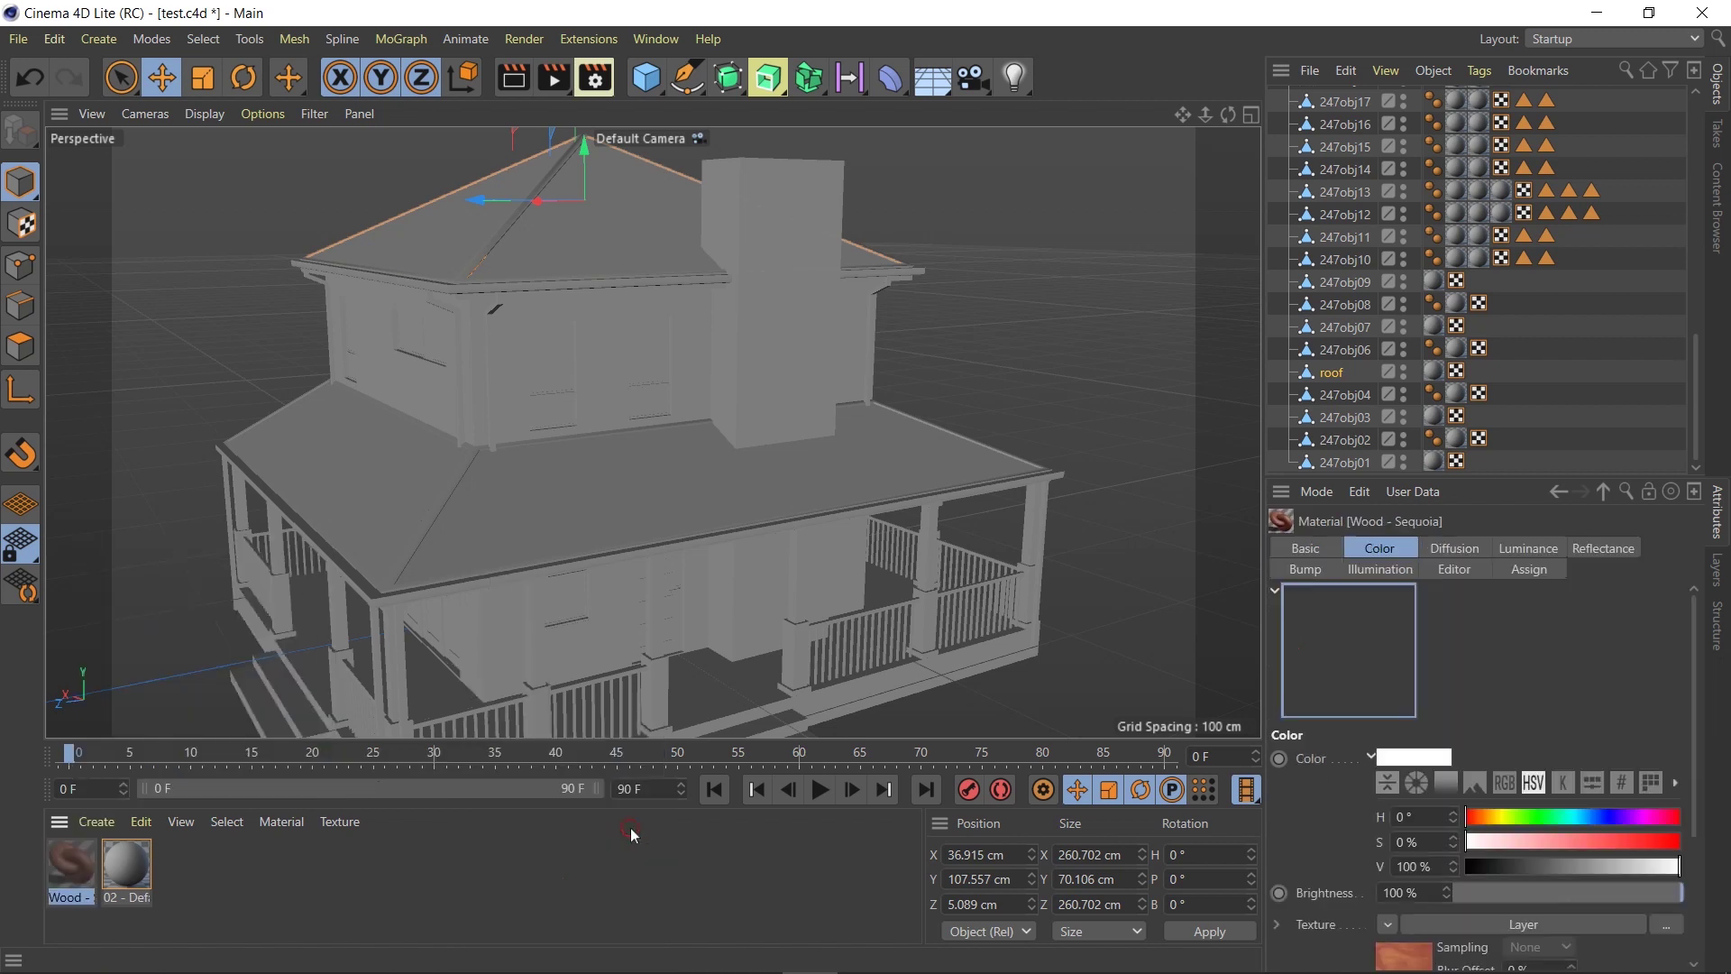
left_click_drag(79, 849, 599, 225)
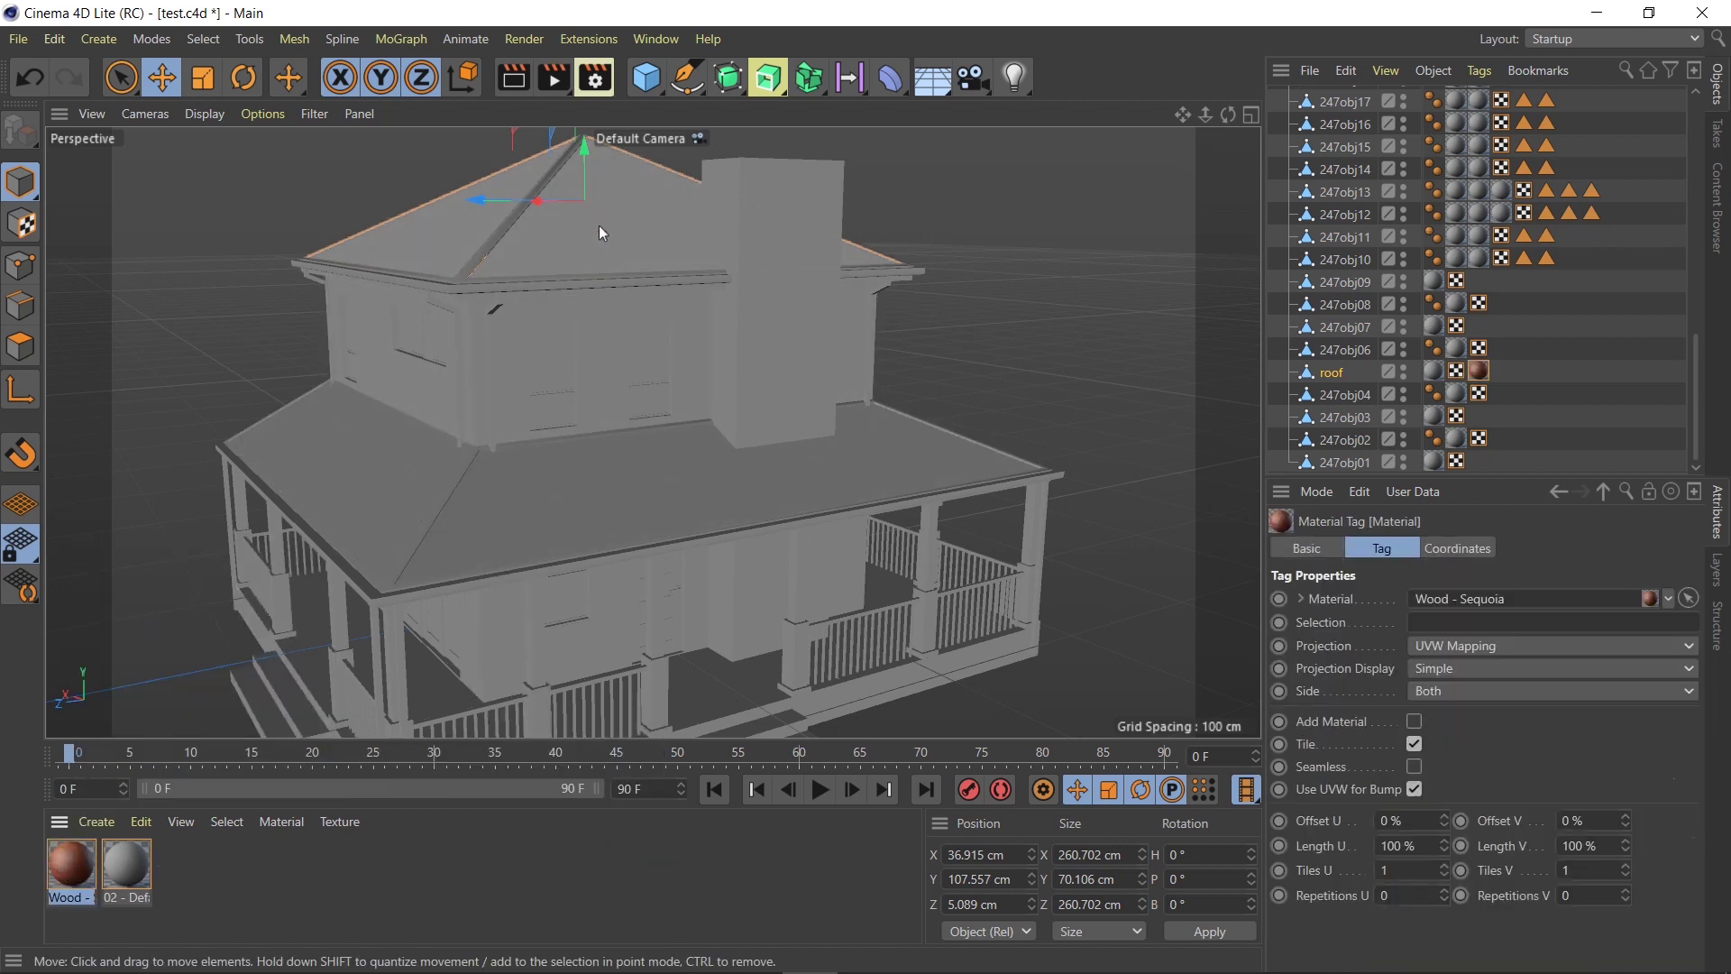
left_click(513, 79)
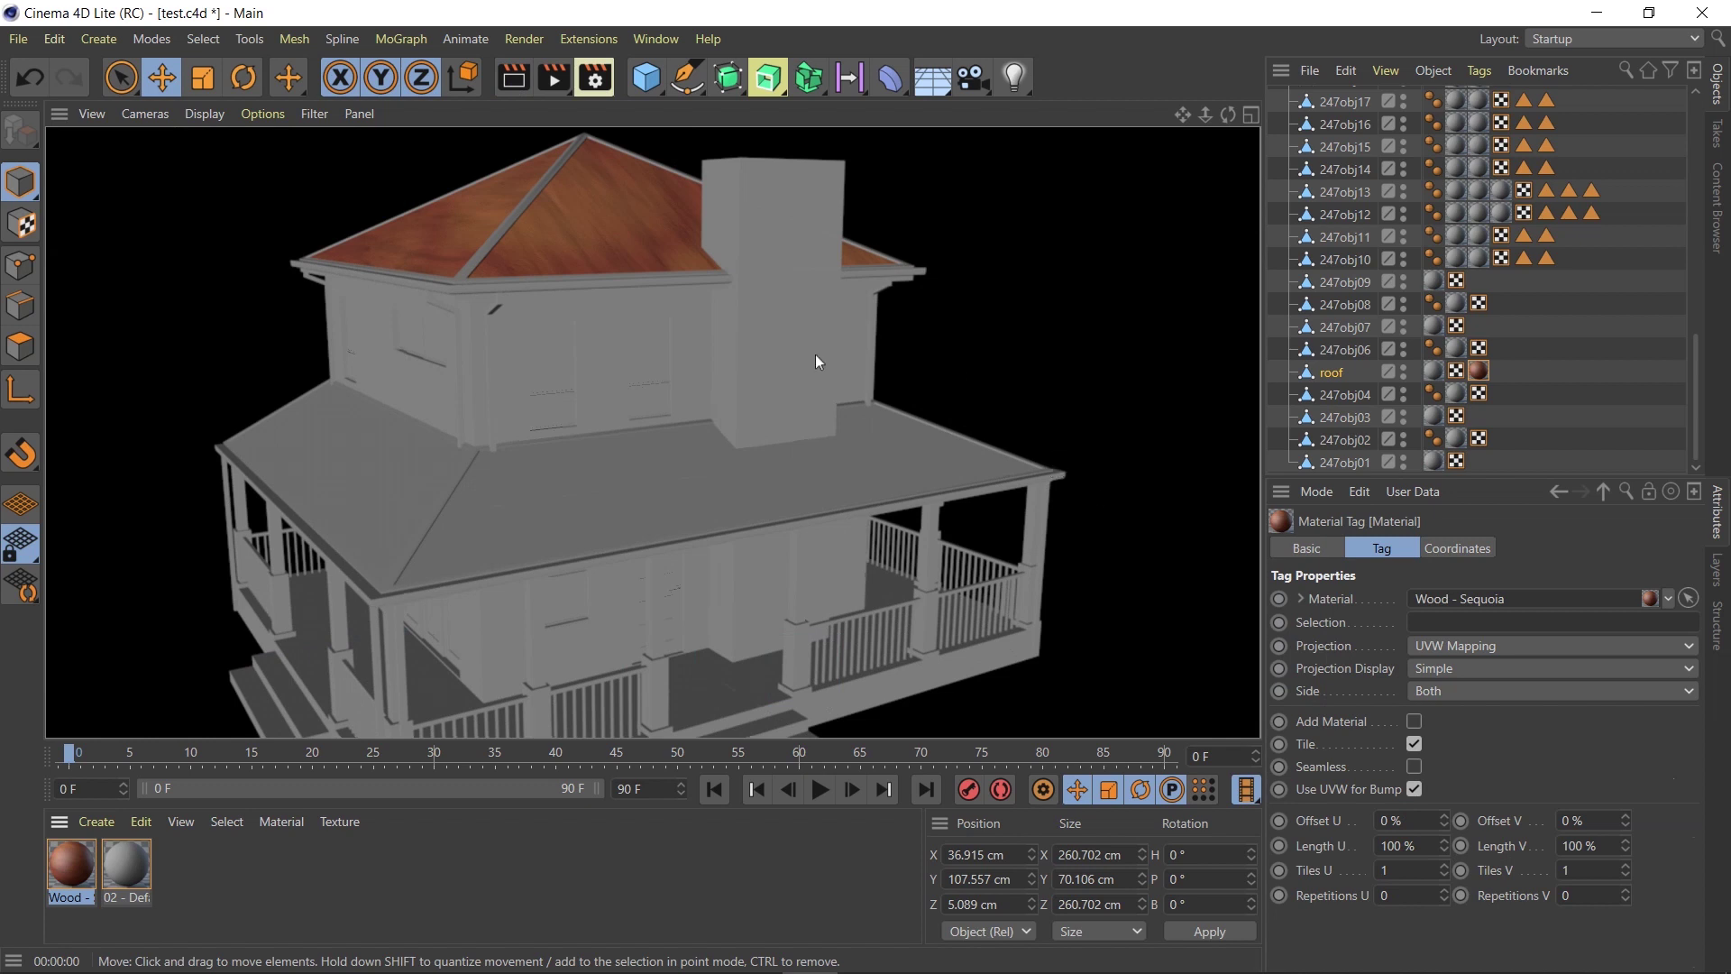
Select the chimney object and rename it chimney.
left_click(793, 290)
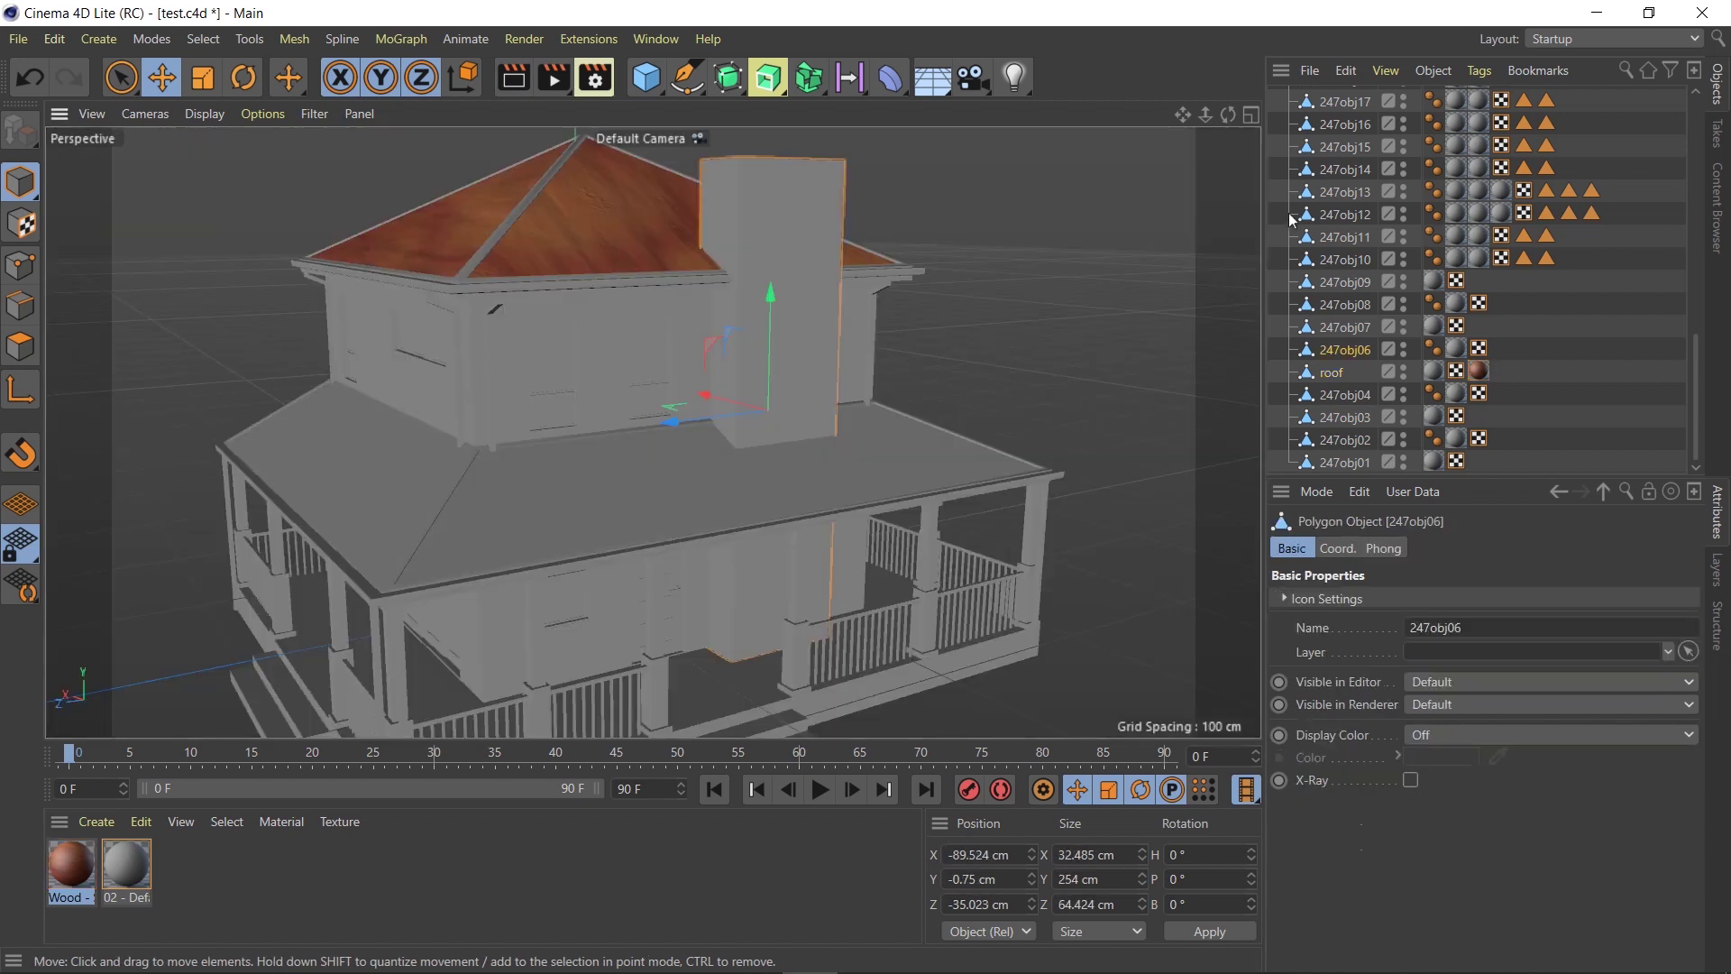
double_click(1340, 350)
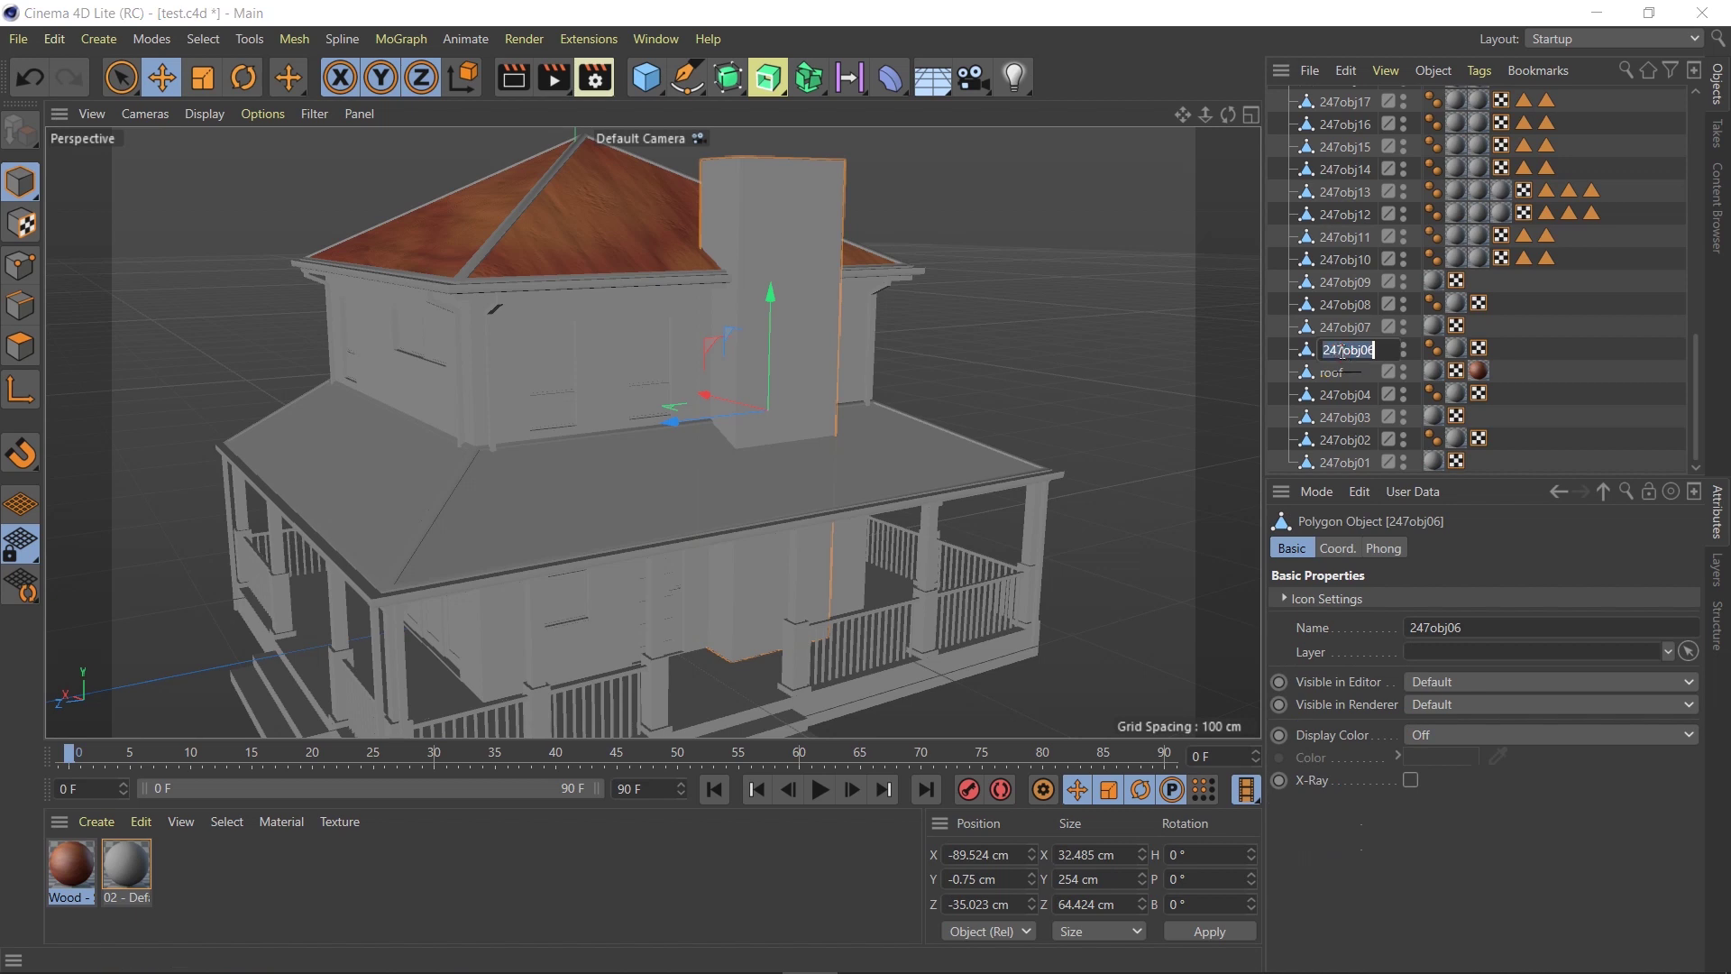
type("chimney")
key("Return")
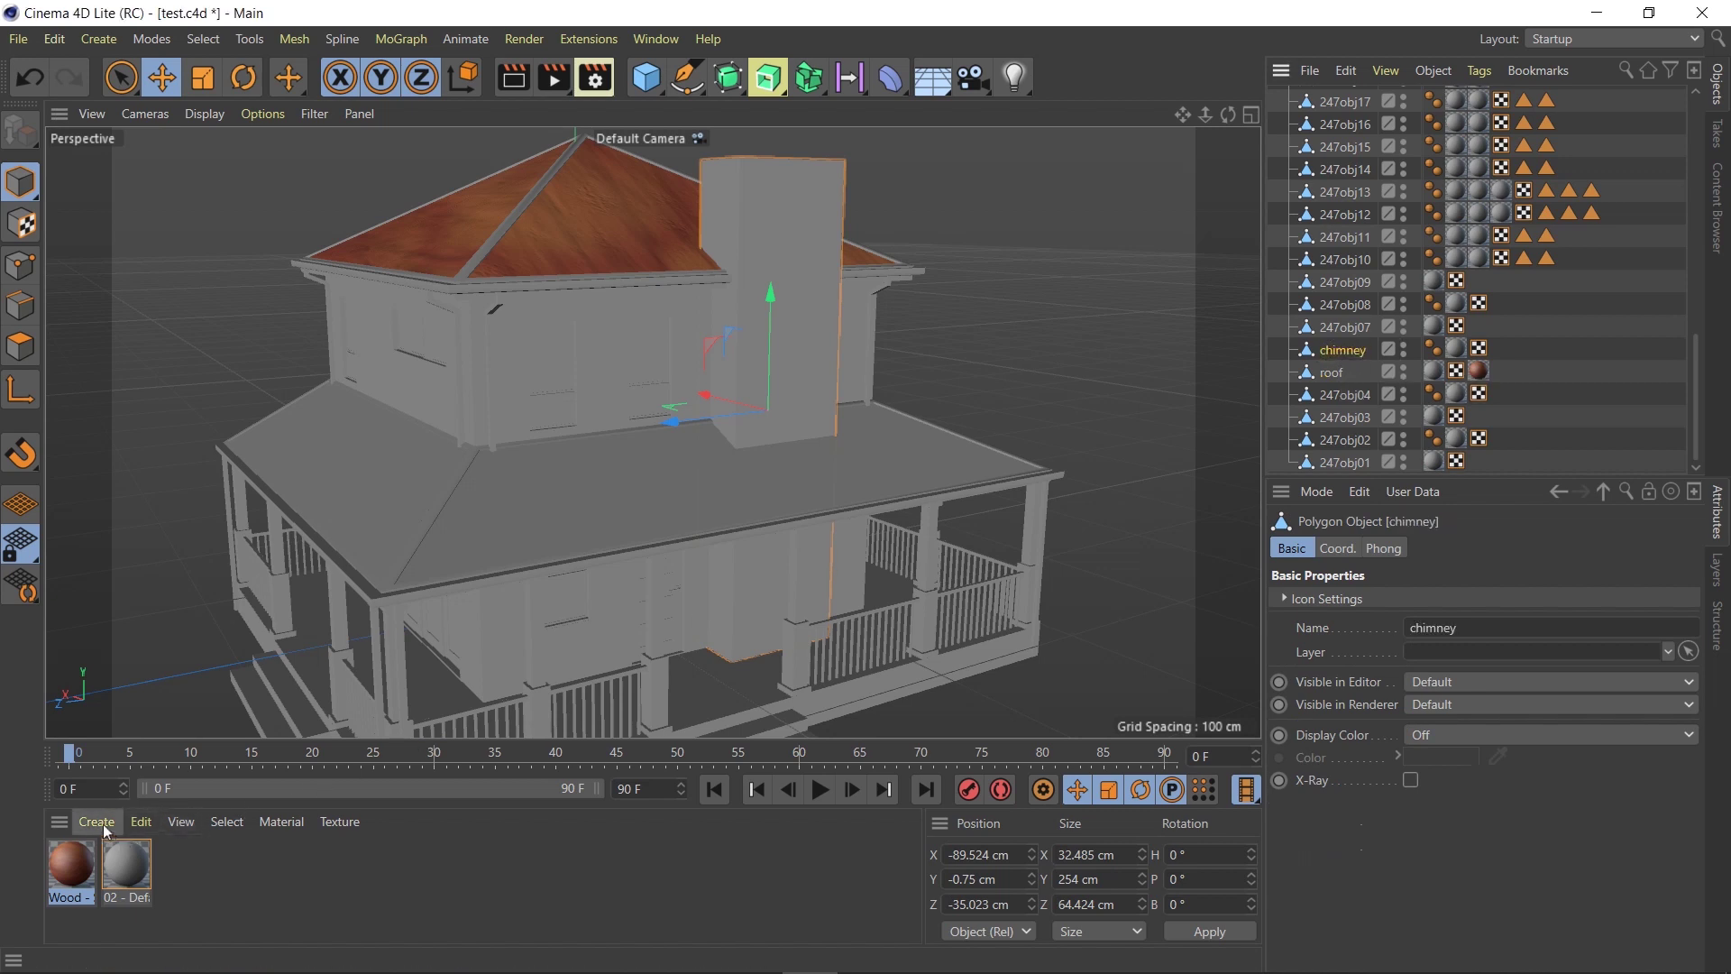
Apply the Stone - Marble Venitian Green preset material to the chimney.
left_click(141, 821)
mouse_move(97, 822)
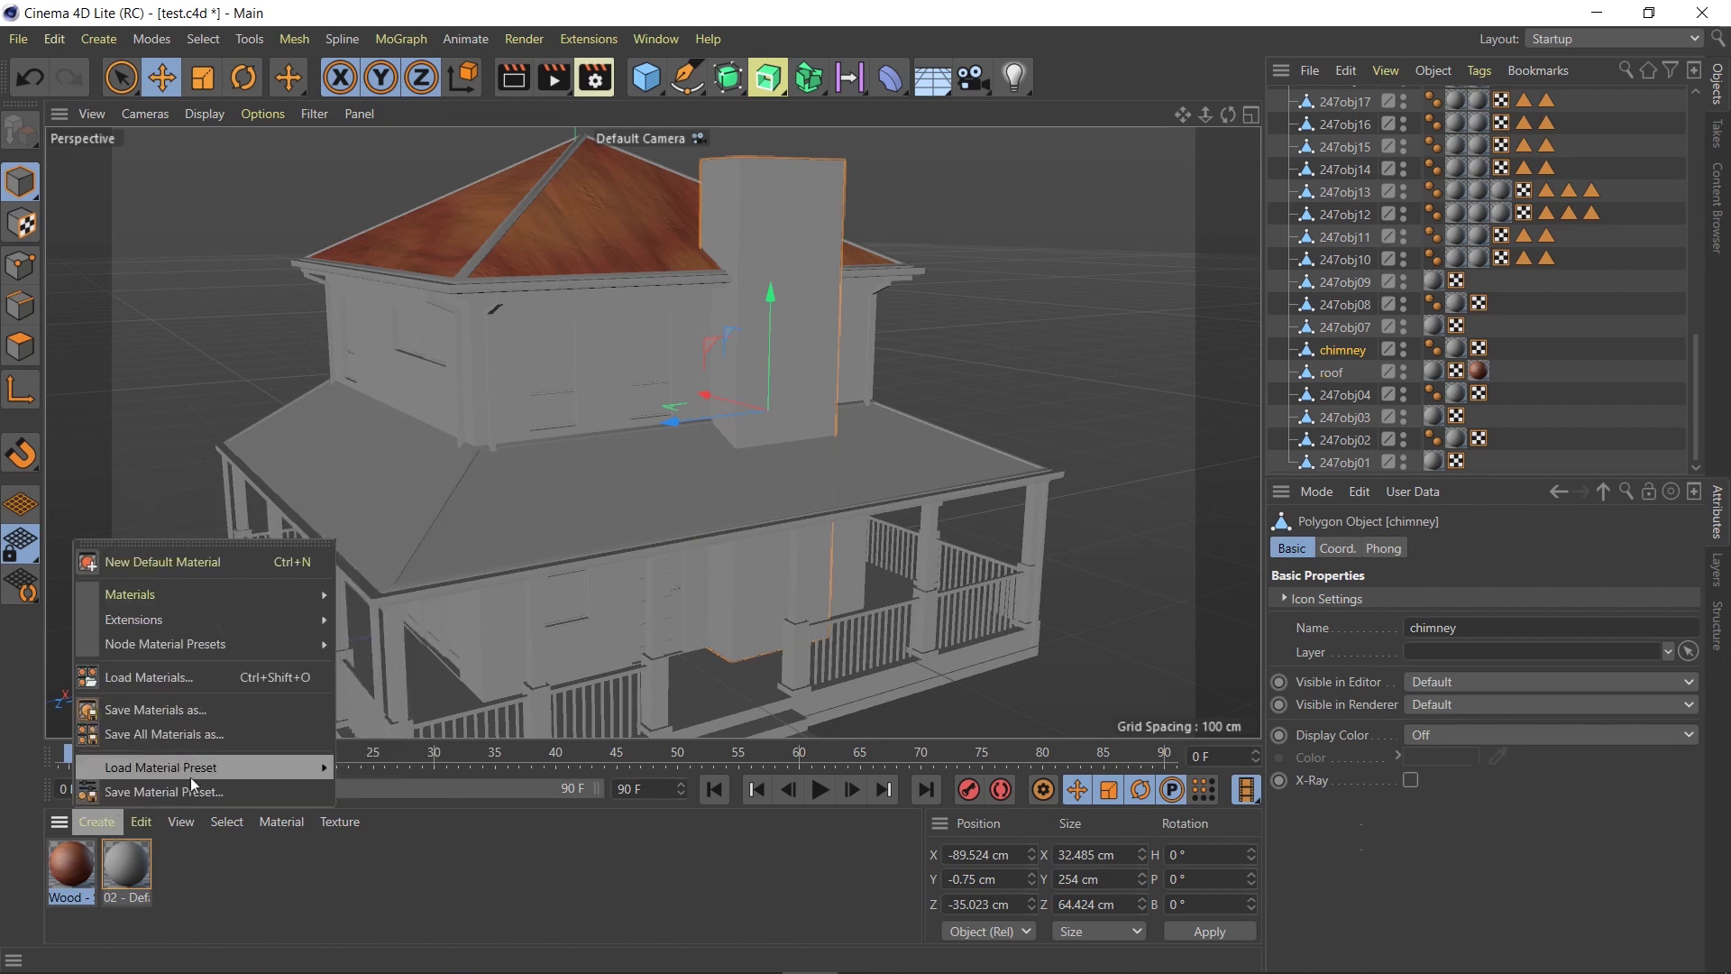
mouse_move(311, 766)
mouse_move(366, 765)
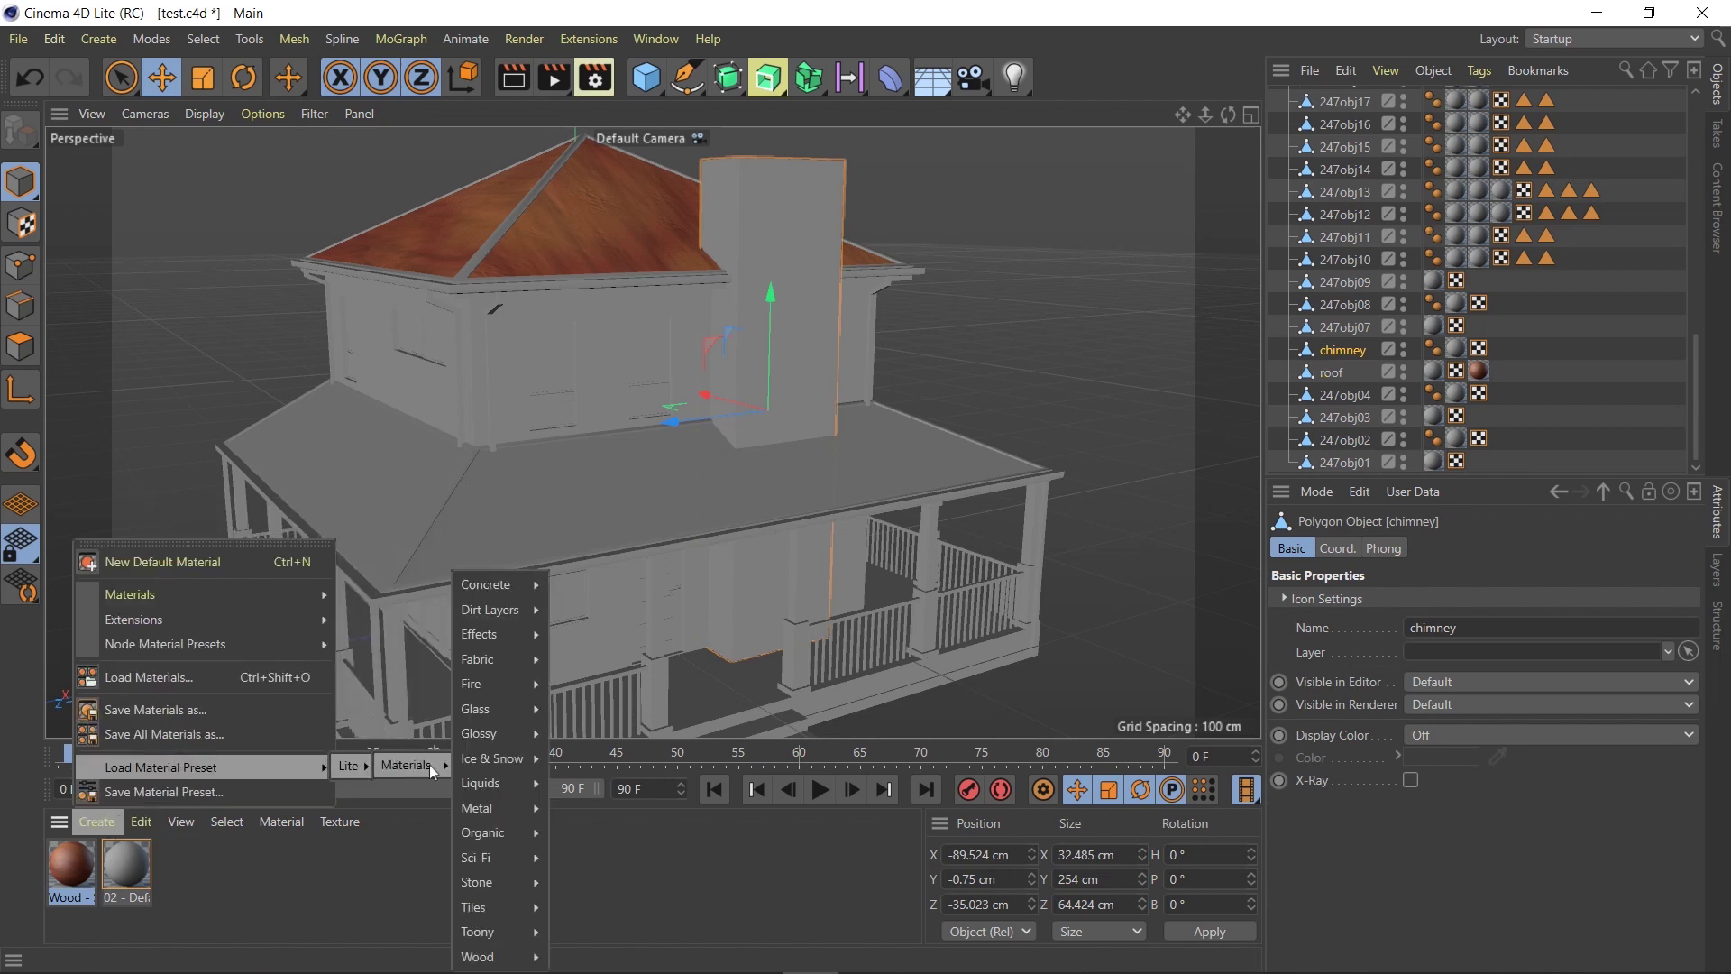
mouse_move(496, 880)
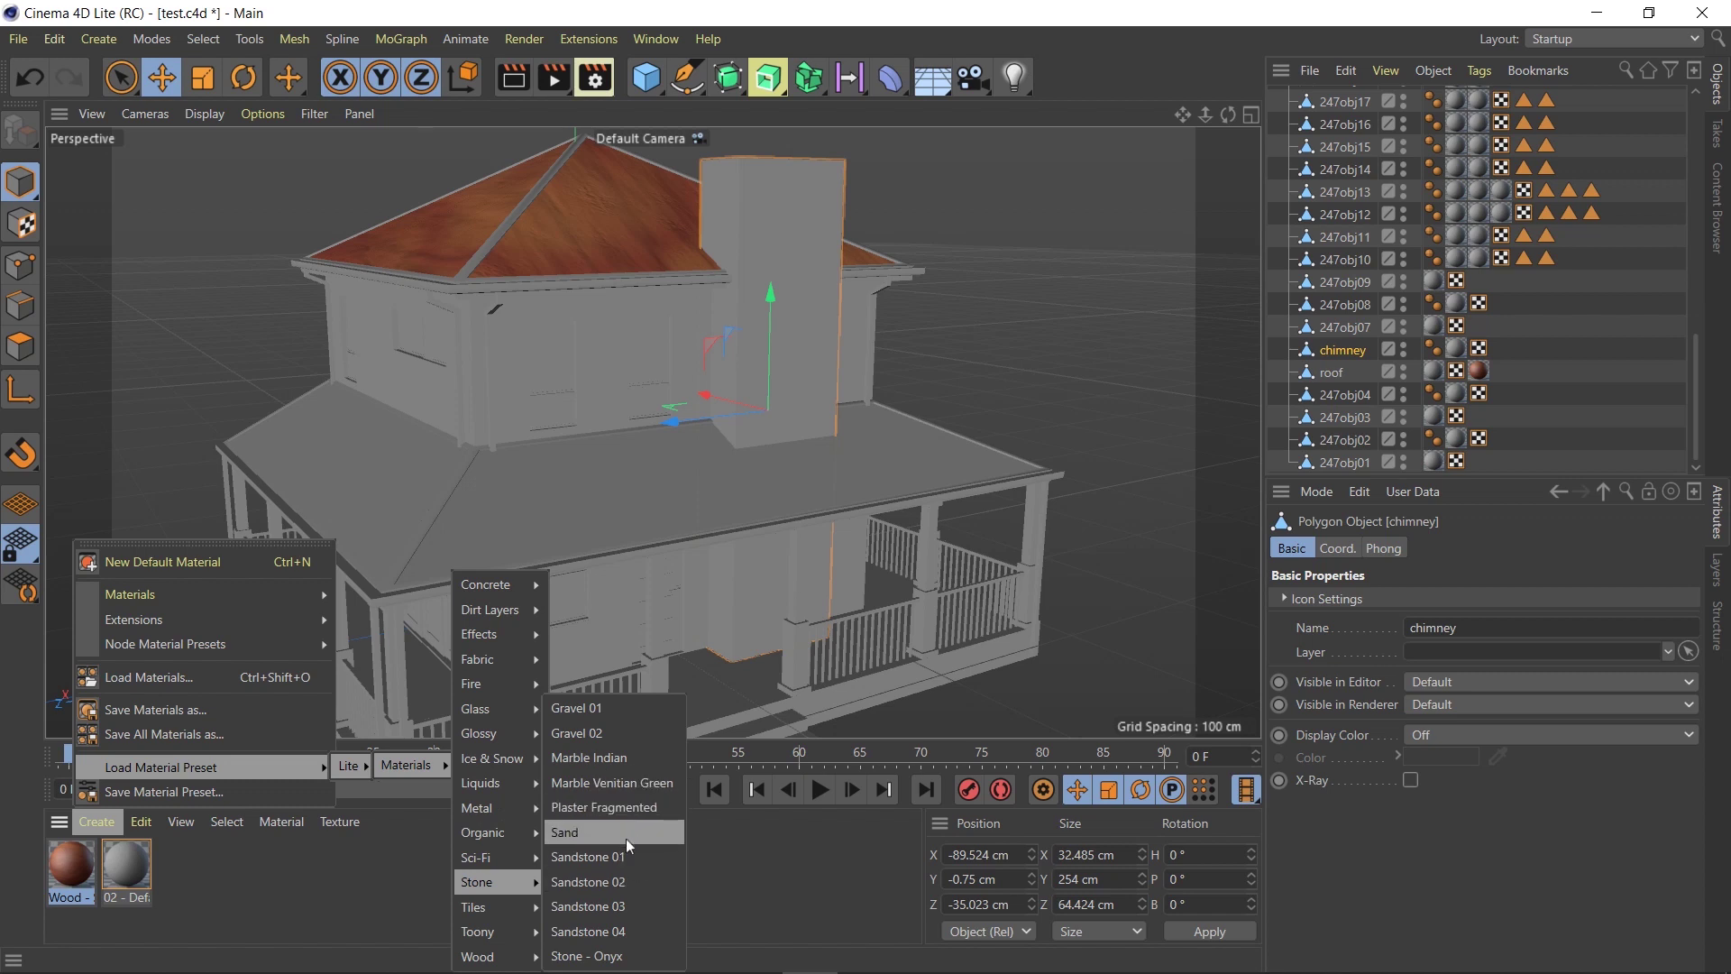
left_click(613, 783)
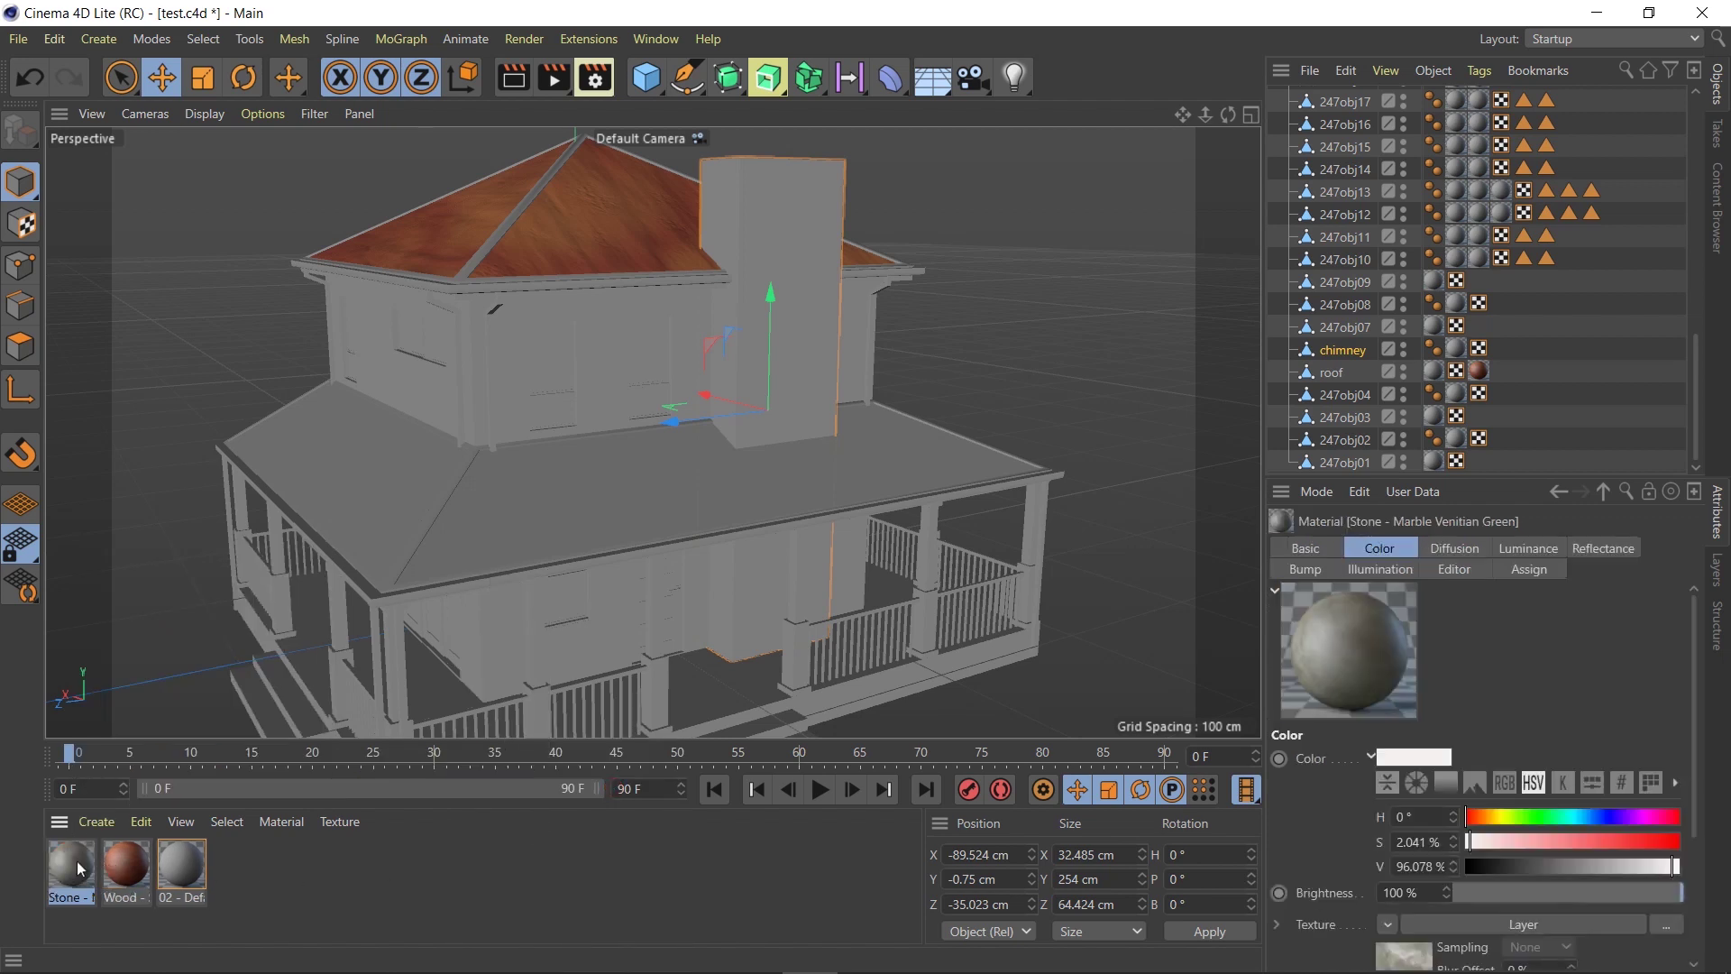
left_click_drag(79, 869, 782, 212)
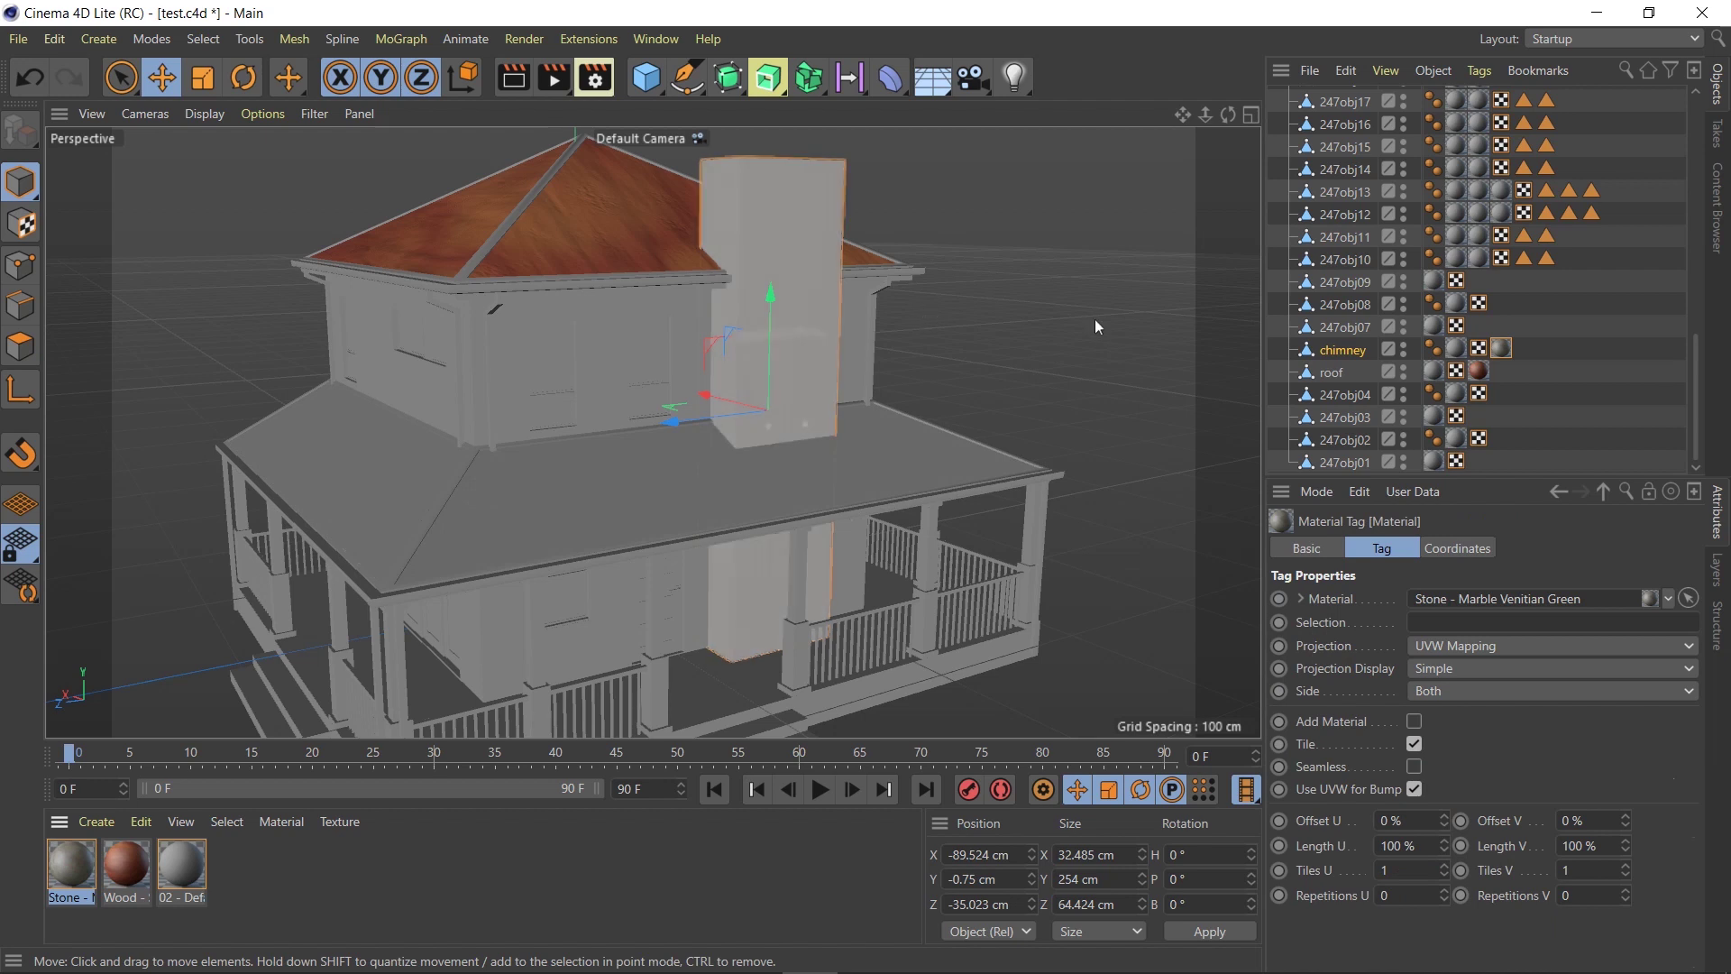
Render the whole textured house and save the test scene.
left_click_drag(1205, 114, 1166, 230)
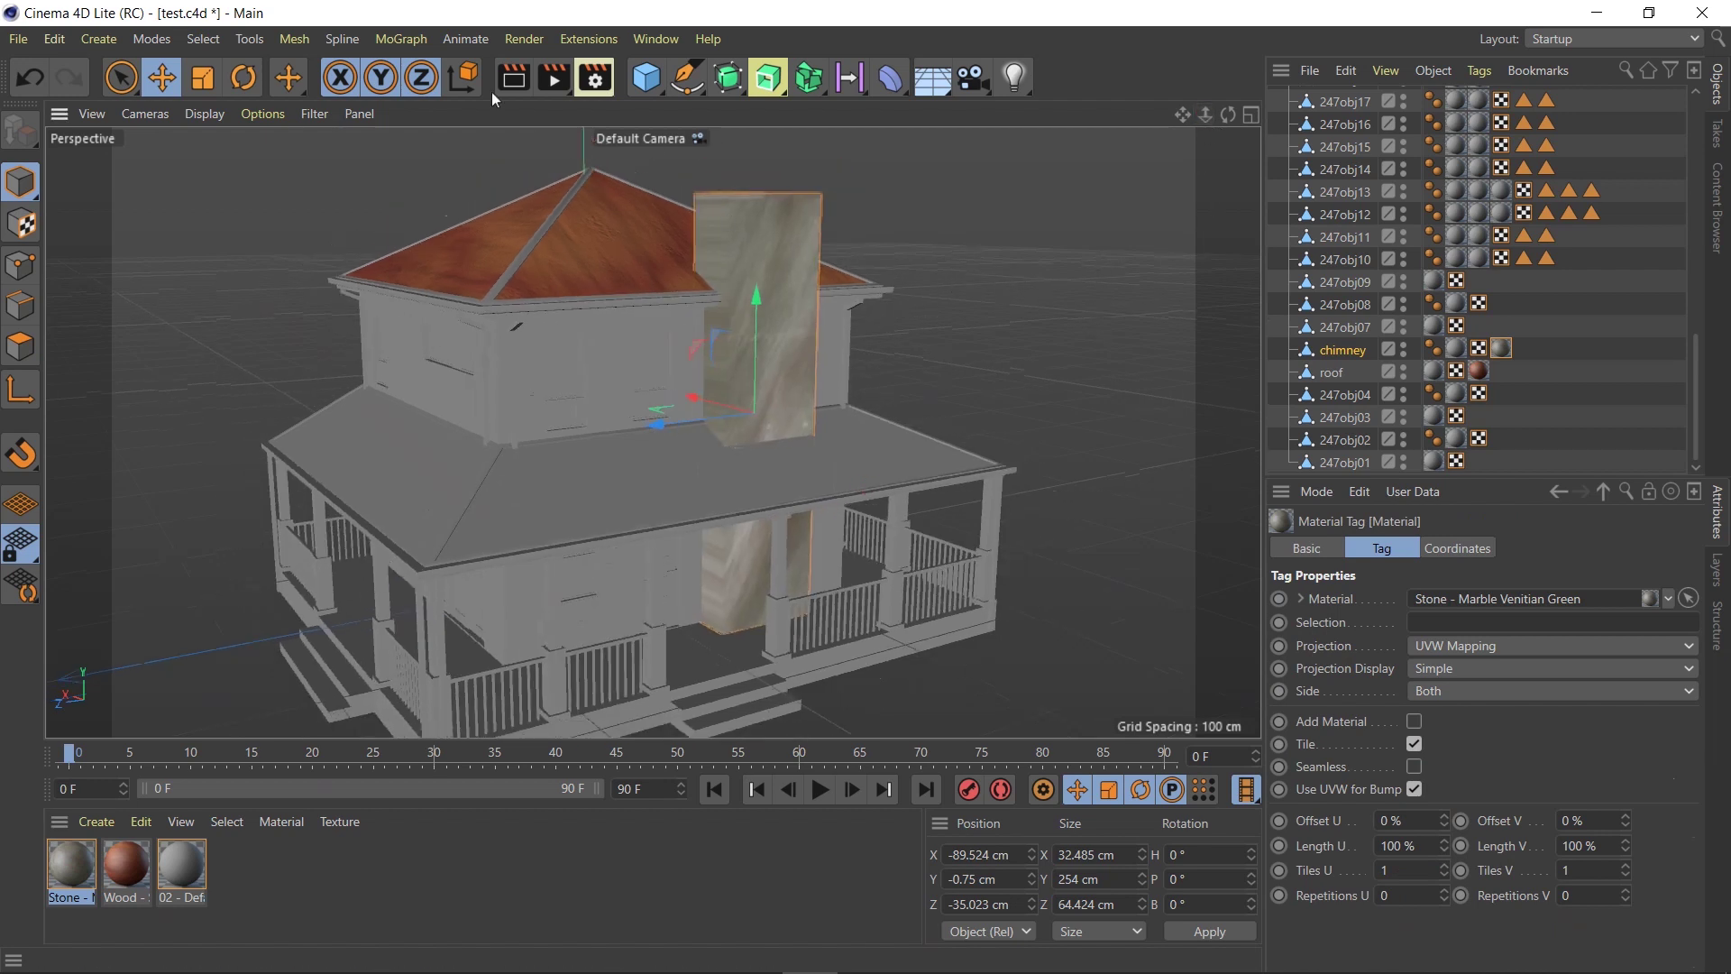
left_click(506, 85)
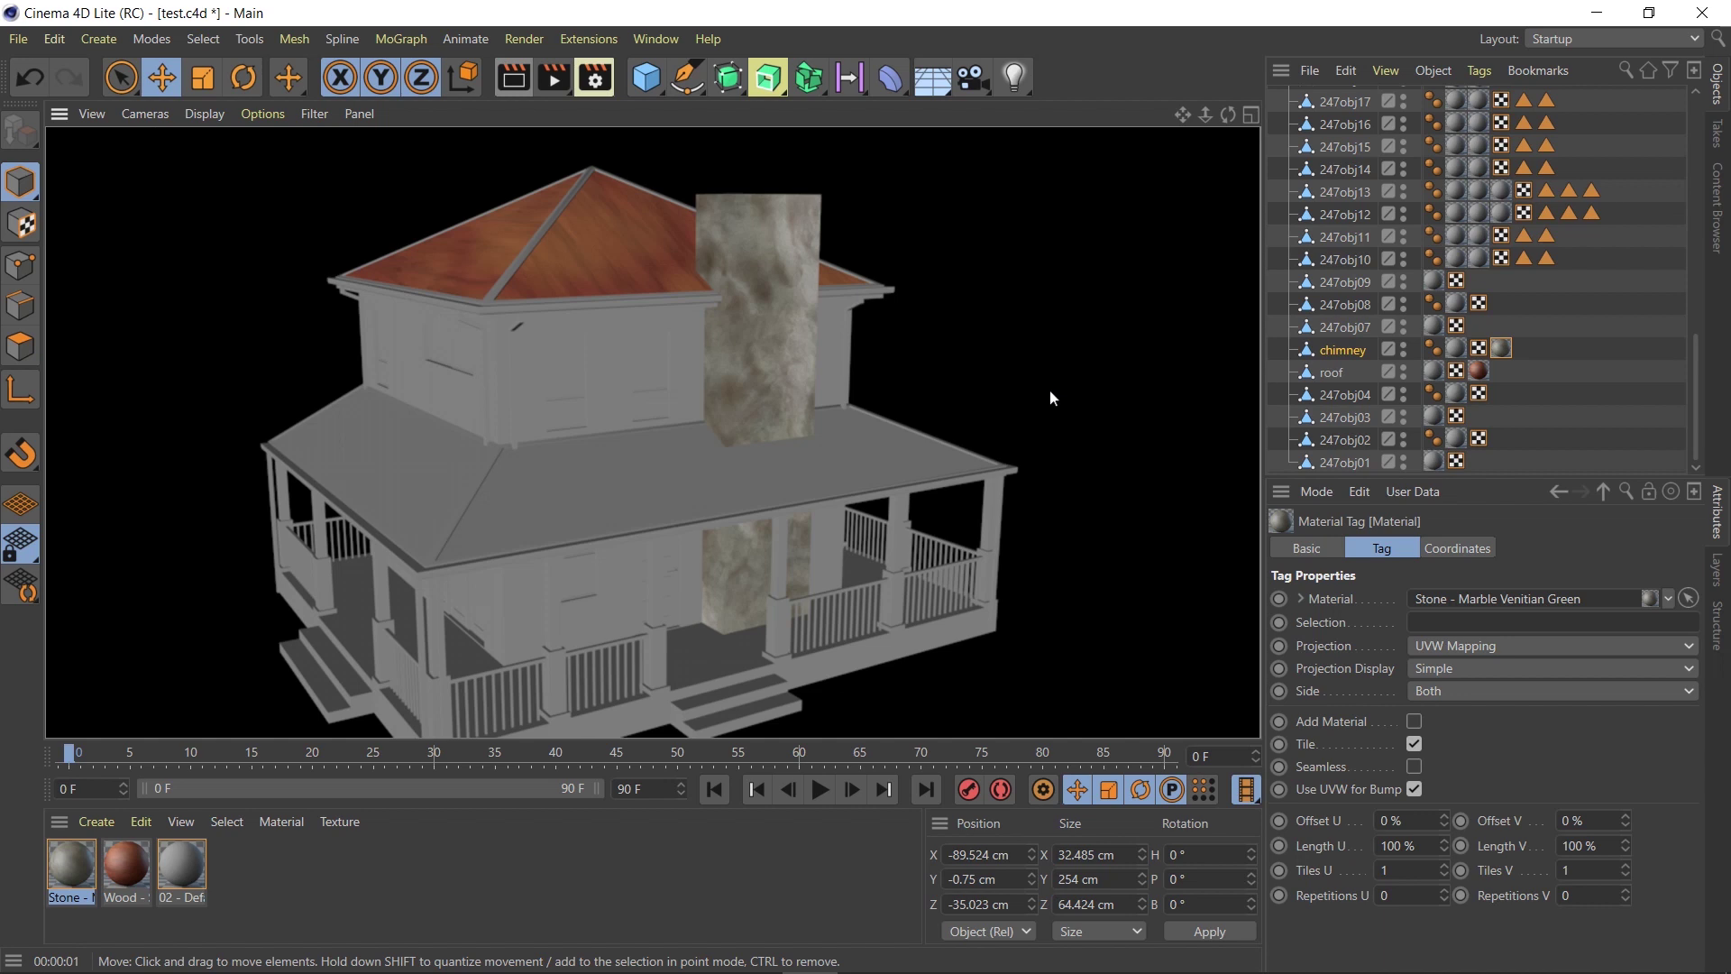
key("ctrl+s")
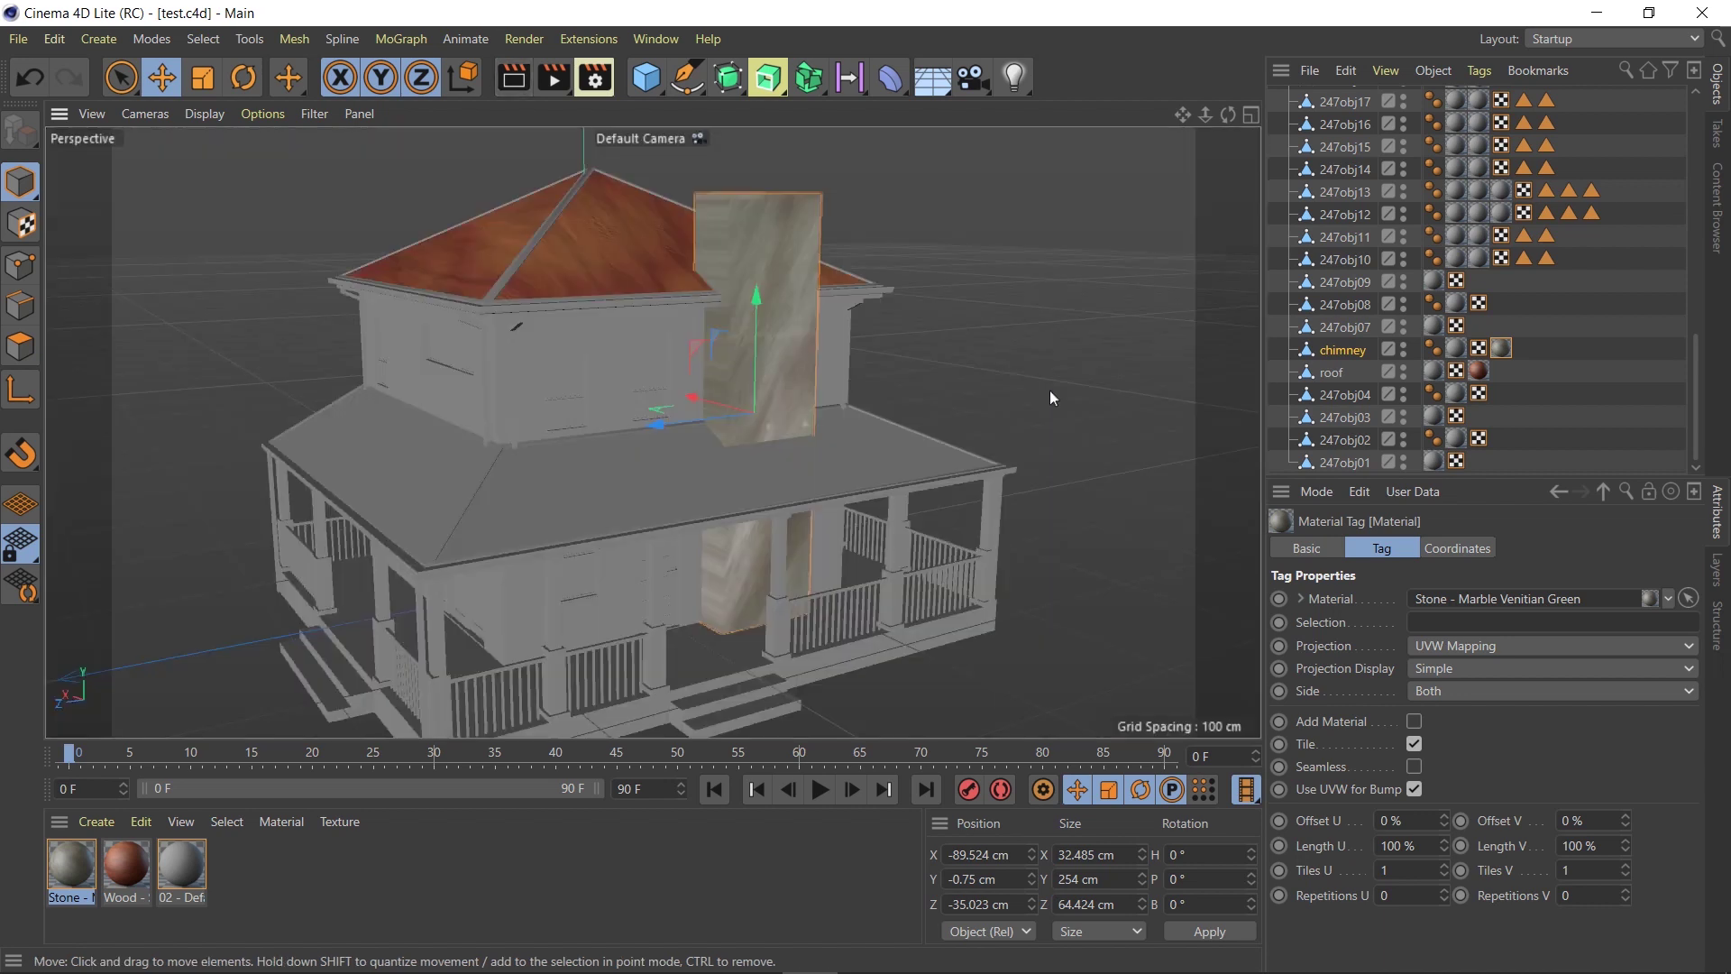
key("alt+Tab")
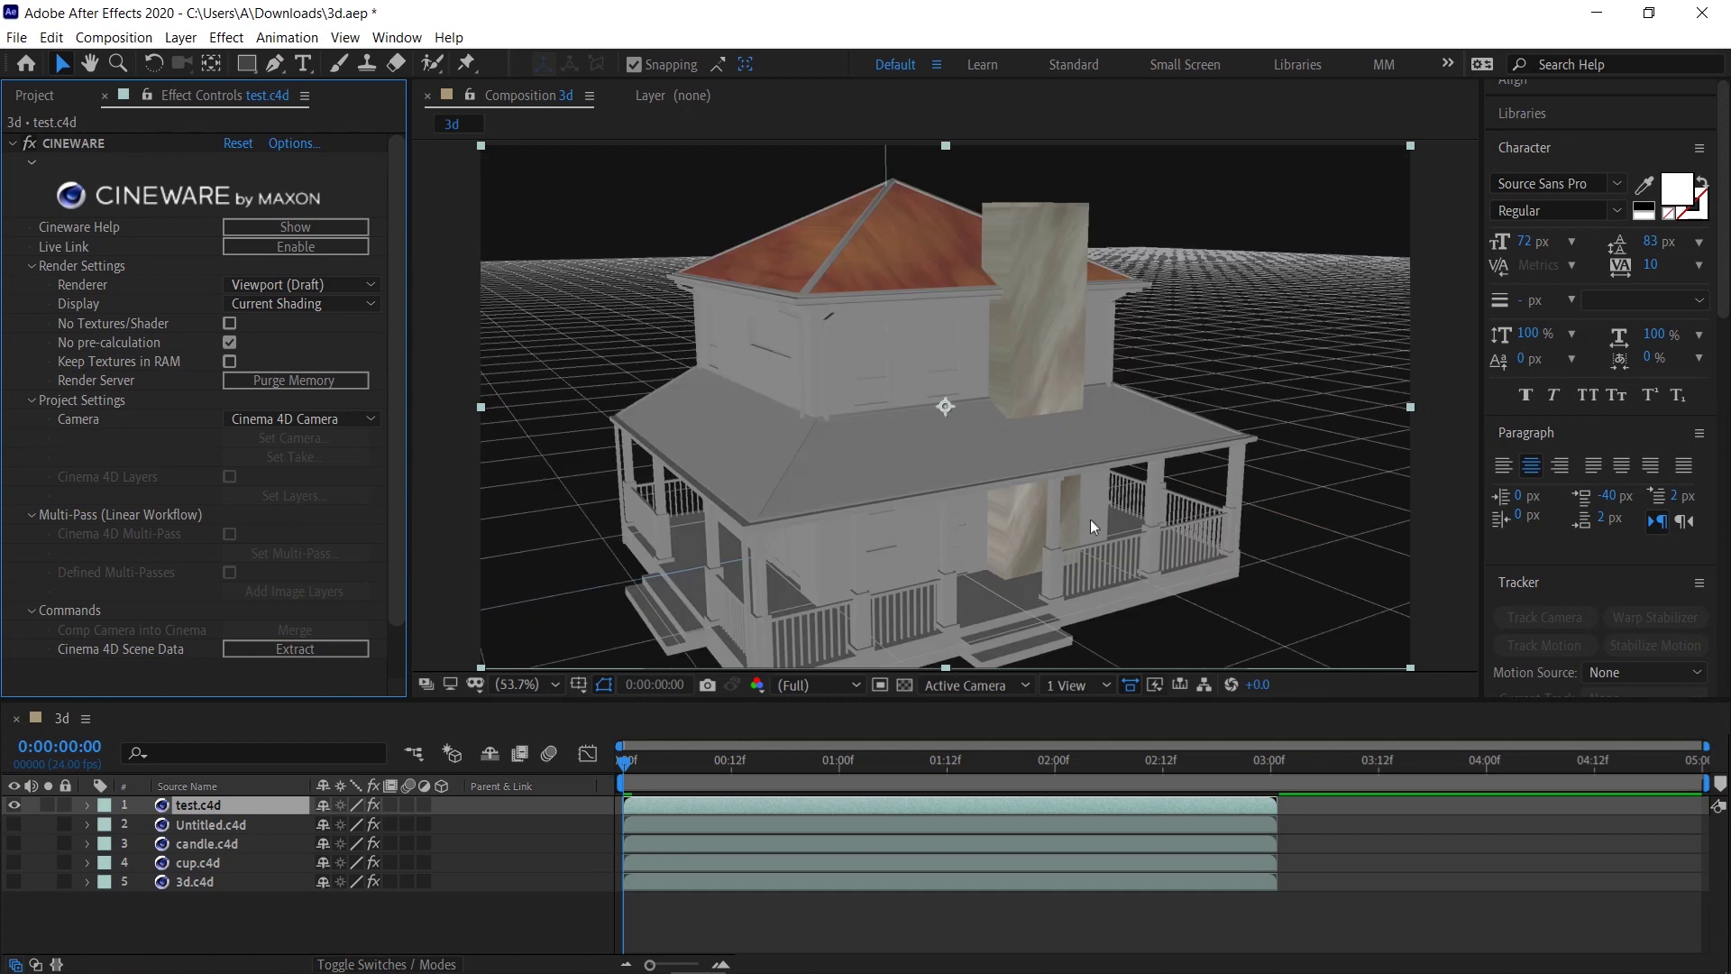
Close Cinema 4D Lite and turn on visibility for layers 2–5 in the timeline.
key("alt+Tab")
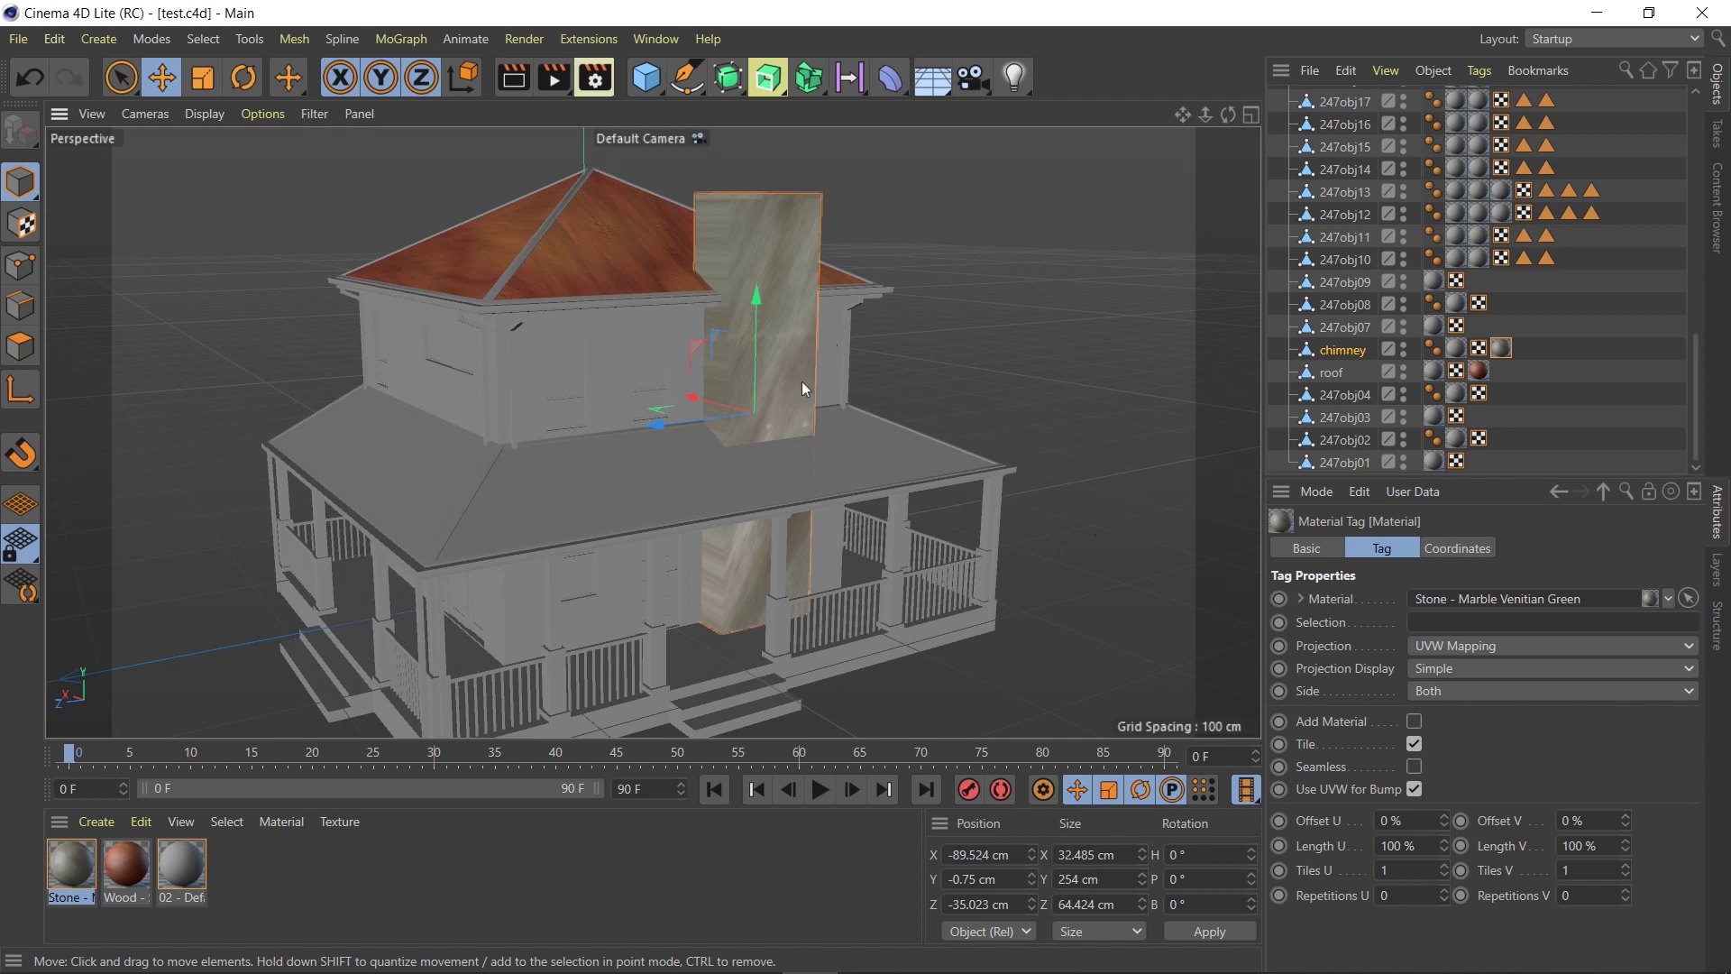
left_click(1700, 13)
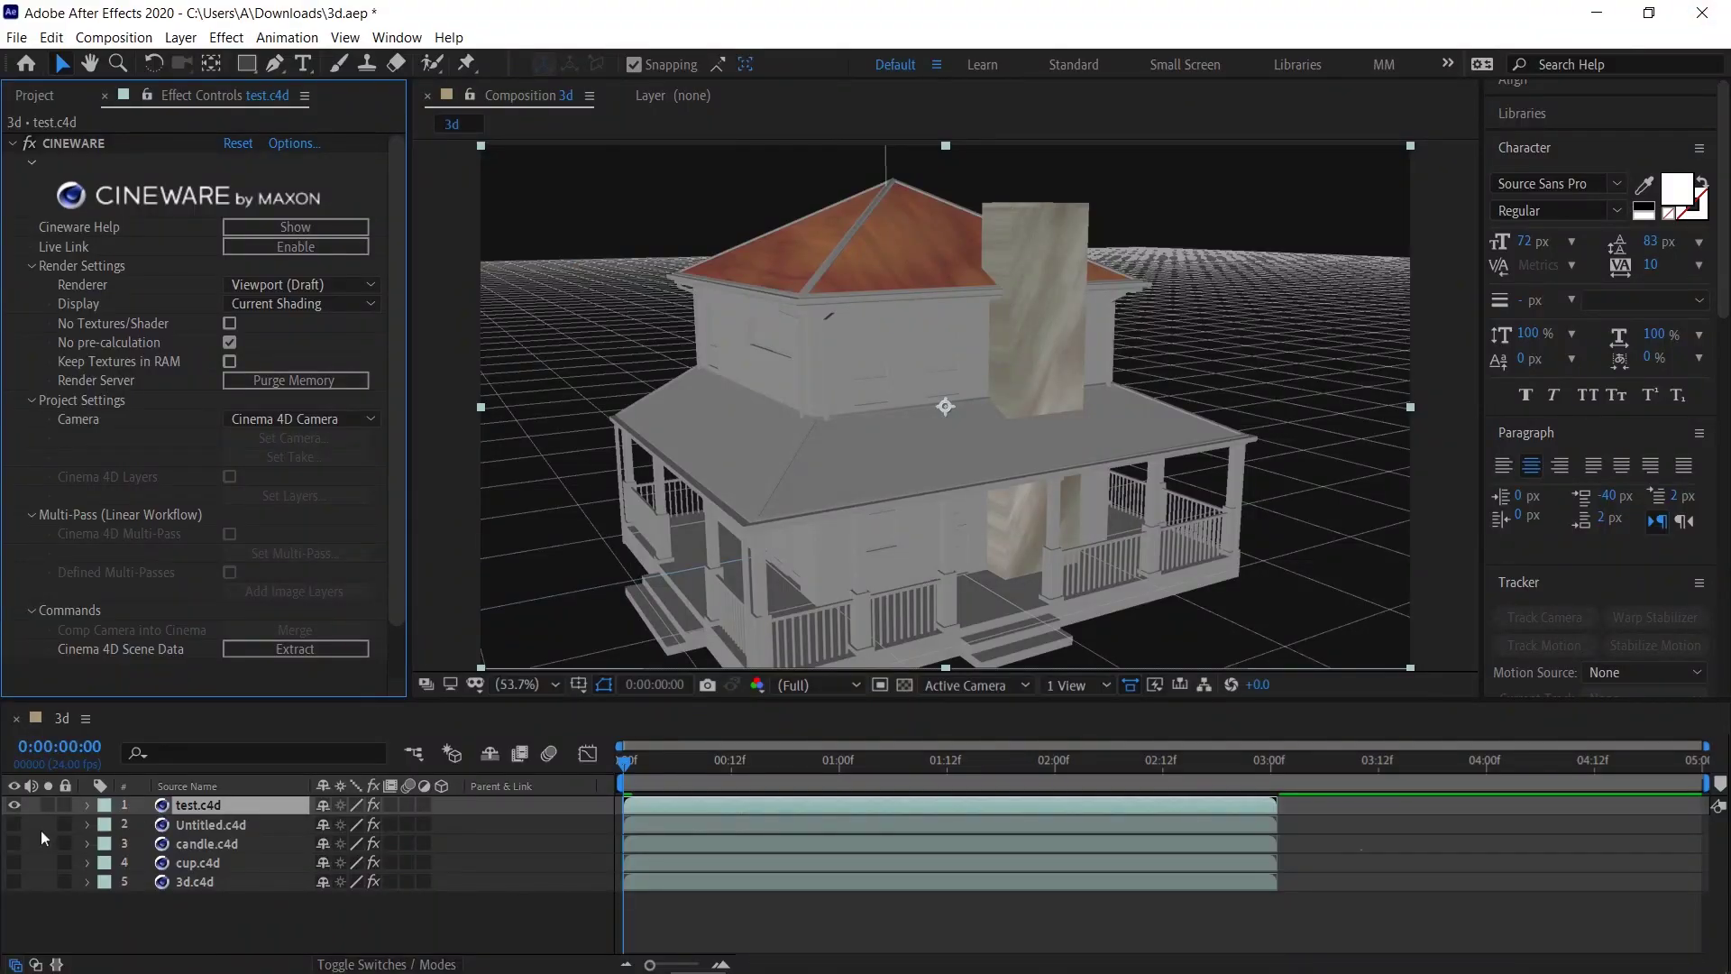
left_click_drag(14, 824, 13, 881)
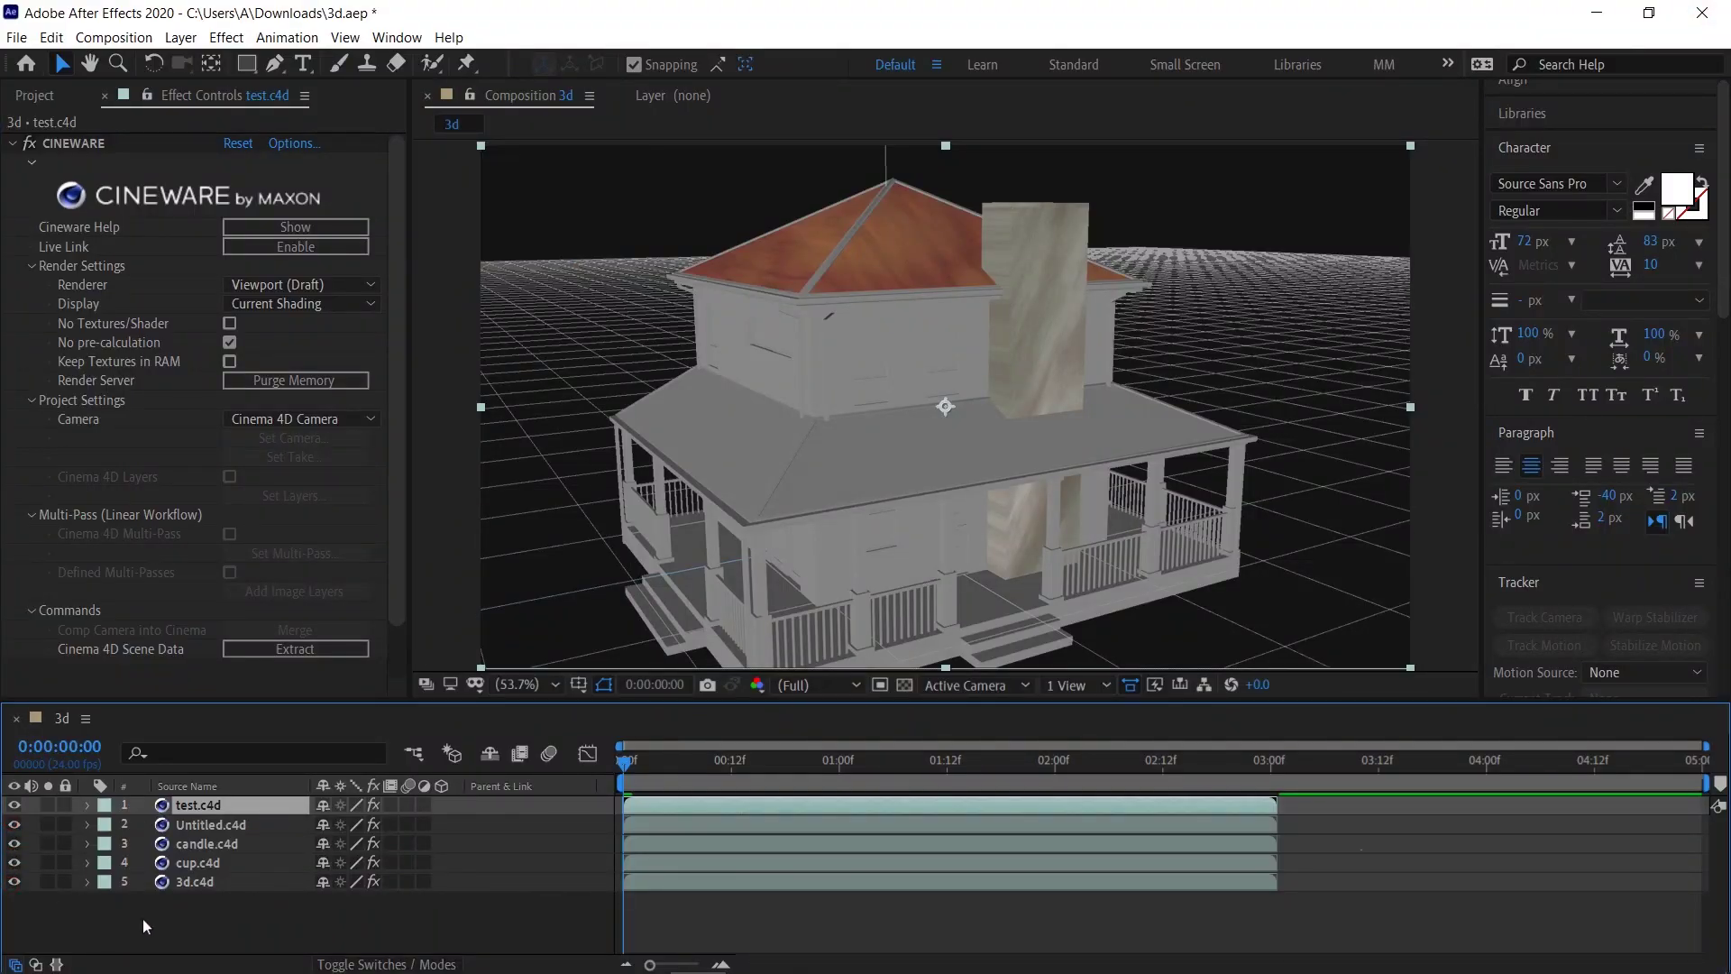
Hide the test.c4d layer, set the time to frame 1, and play a preview.
left_click(14, 805)
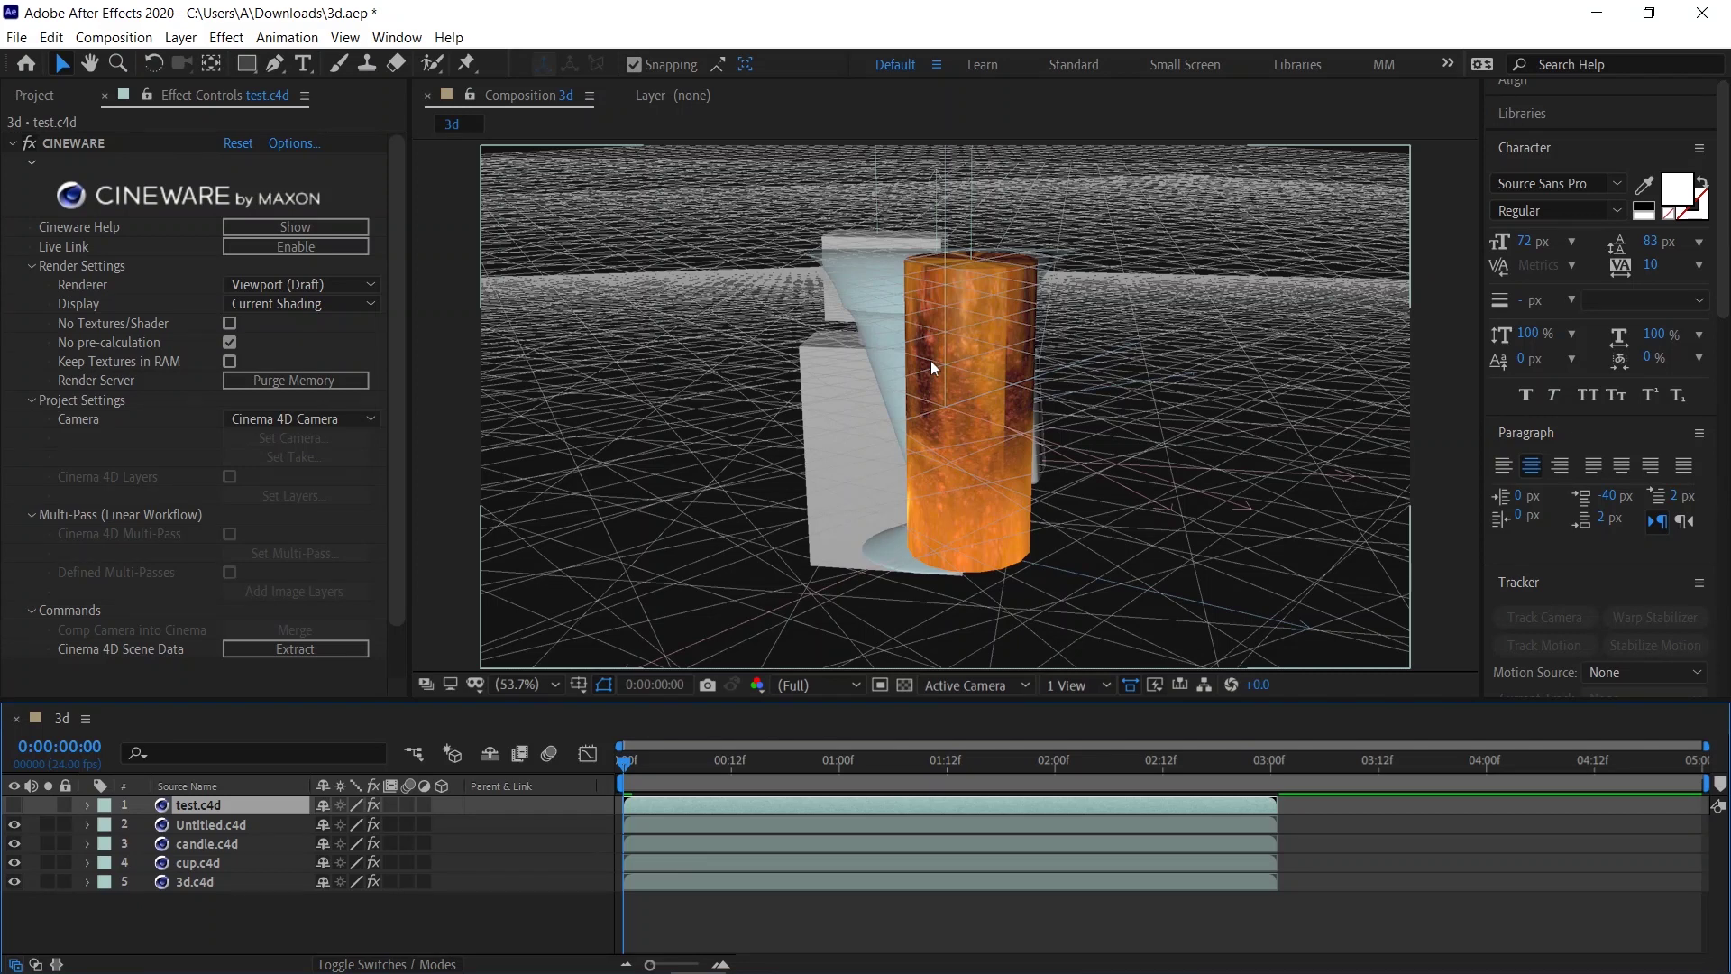
left_click(626, 762)
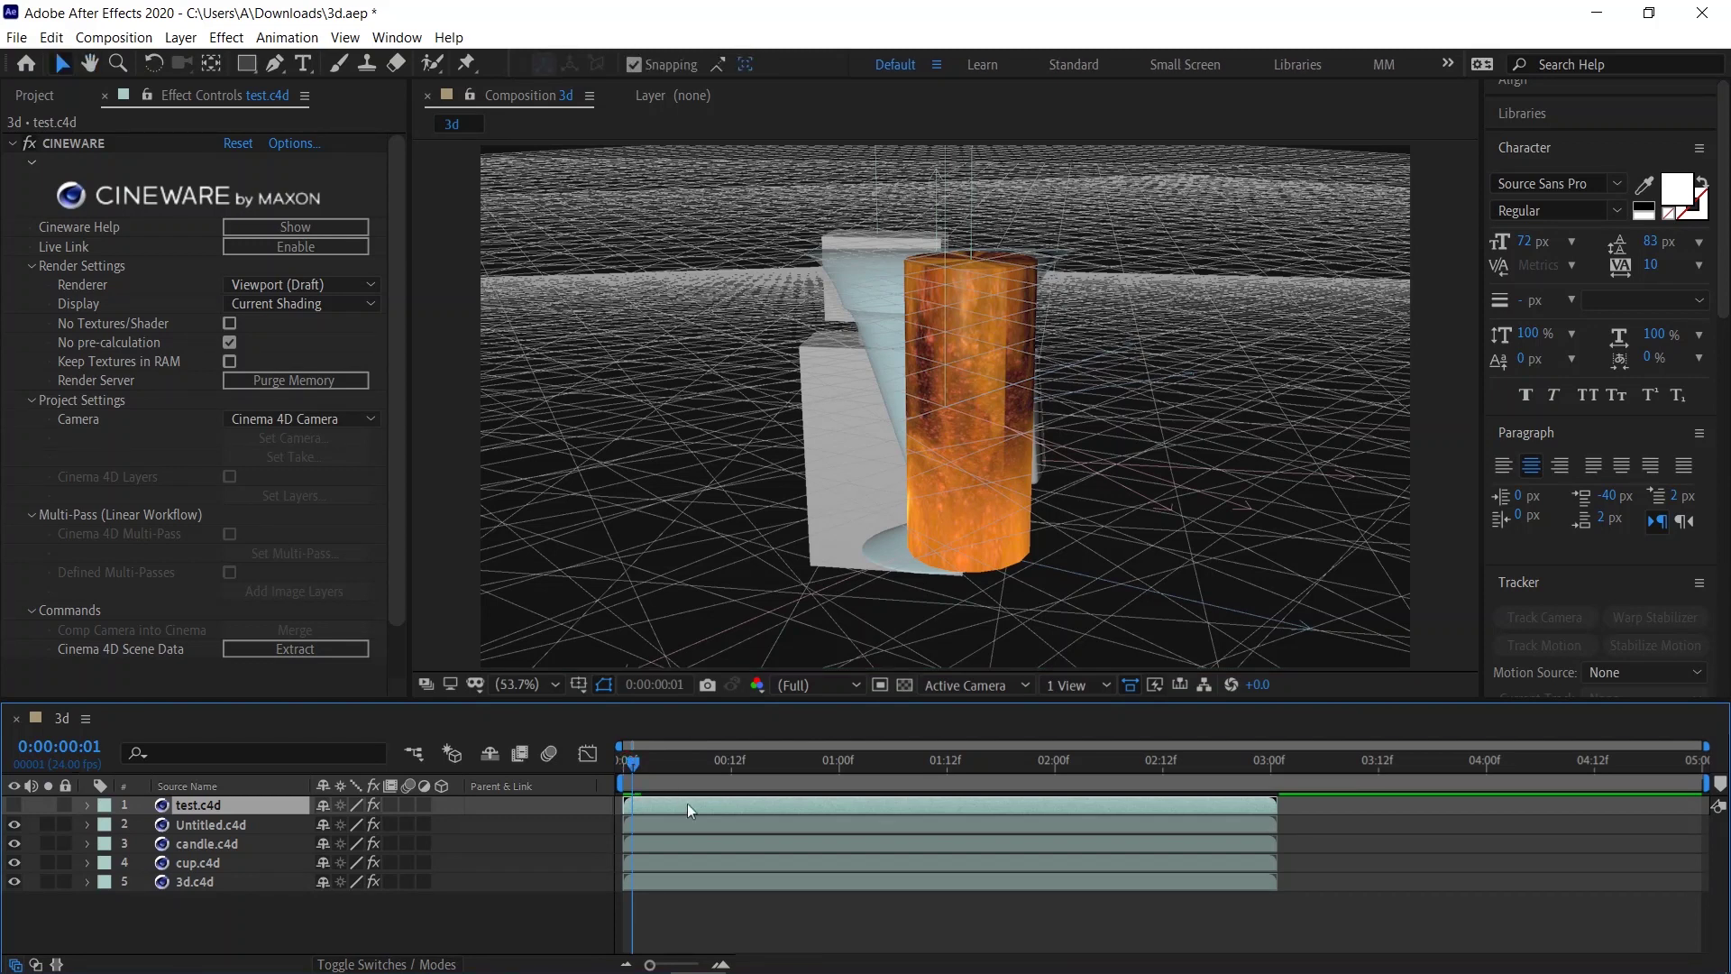
key("space")
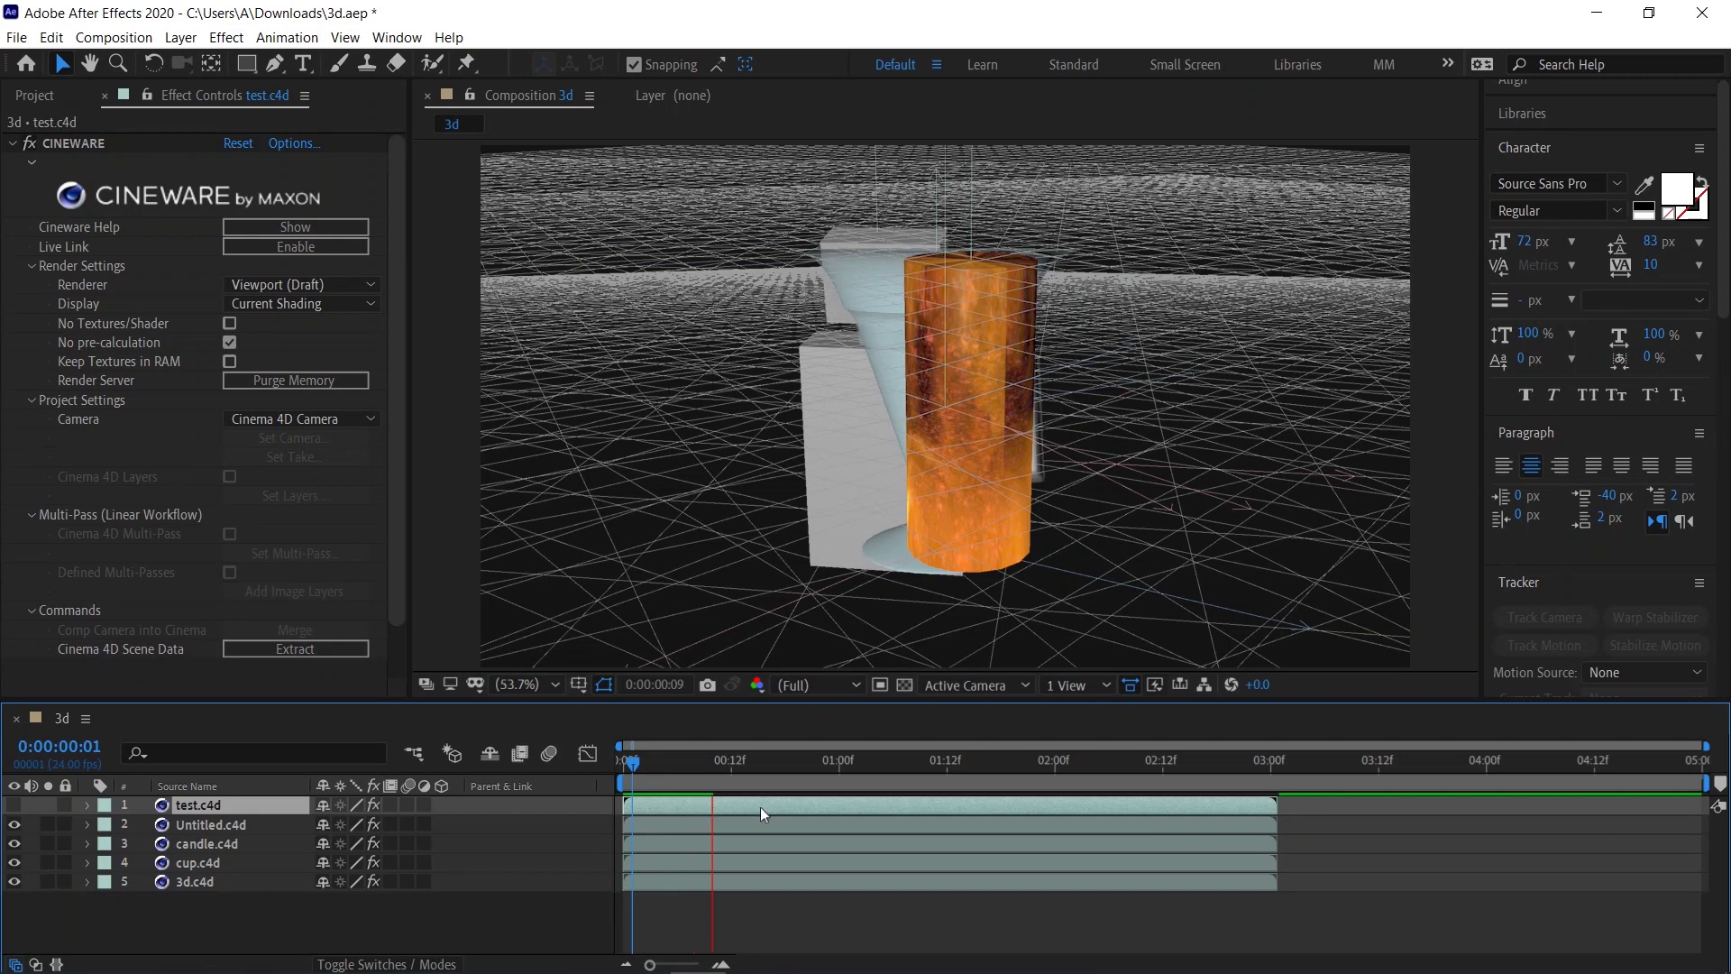
Import roto_2.mp4 from Documents > AfterEffects Adv > 10 - Rotoscoping and build a composition from it.
left_click(16, 96)
double_click(119, 527)
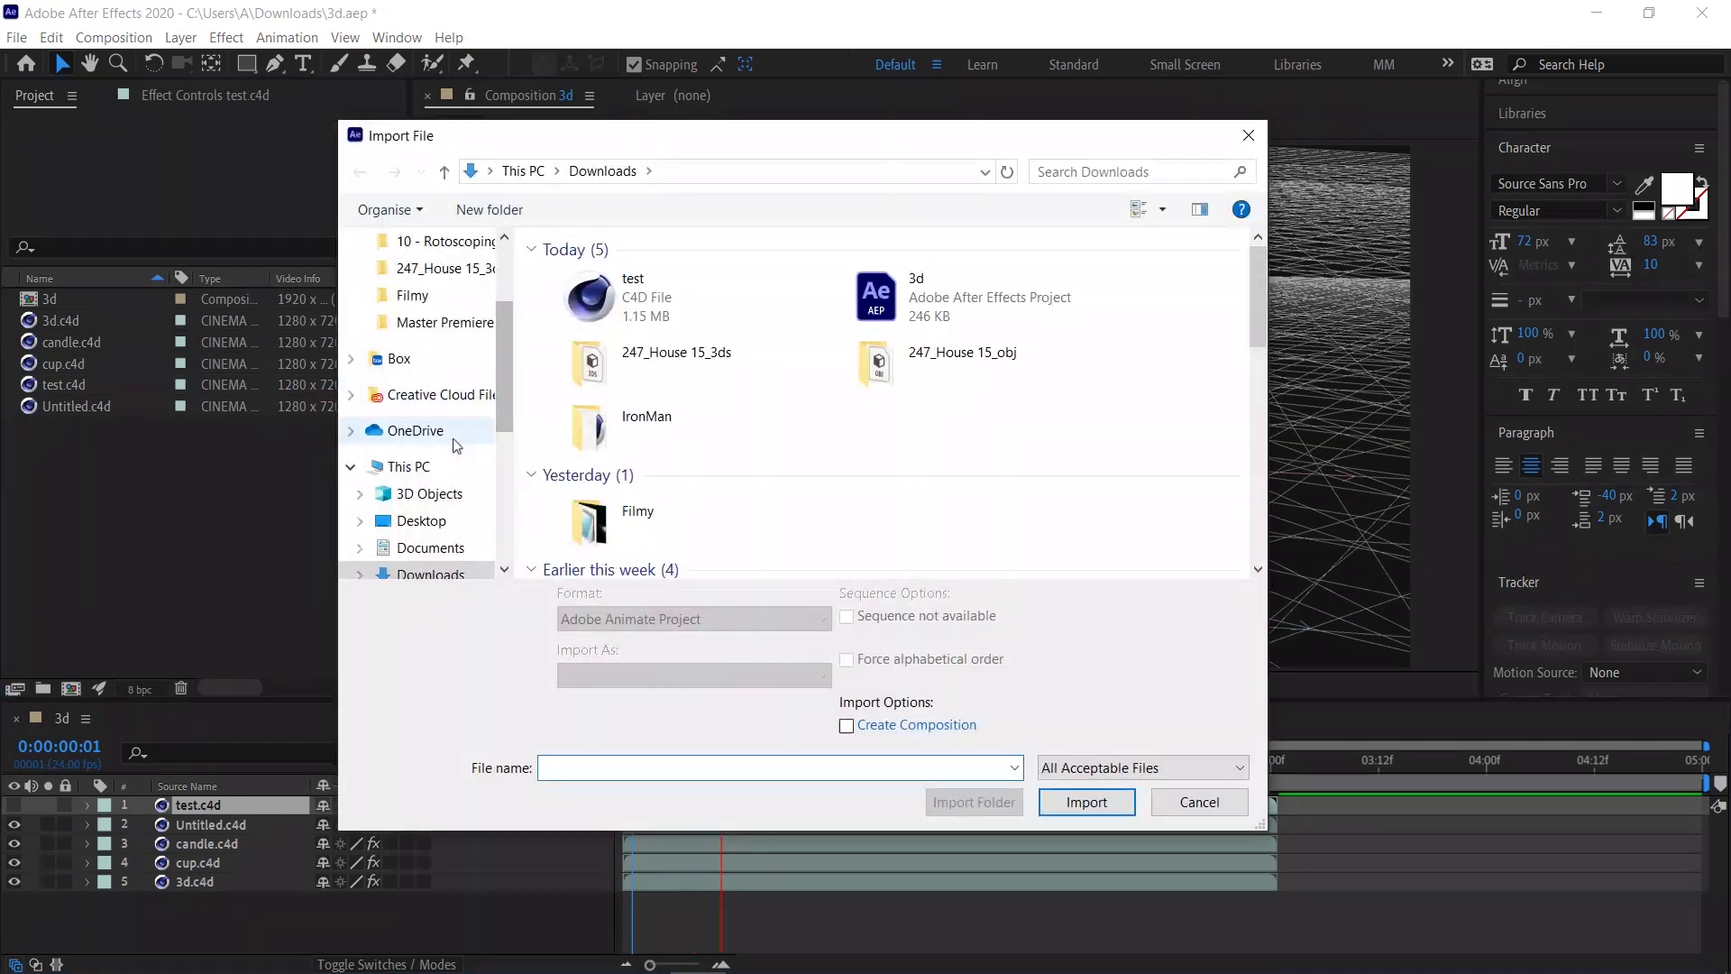
left_click(430, 548)
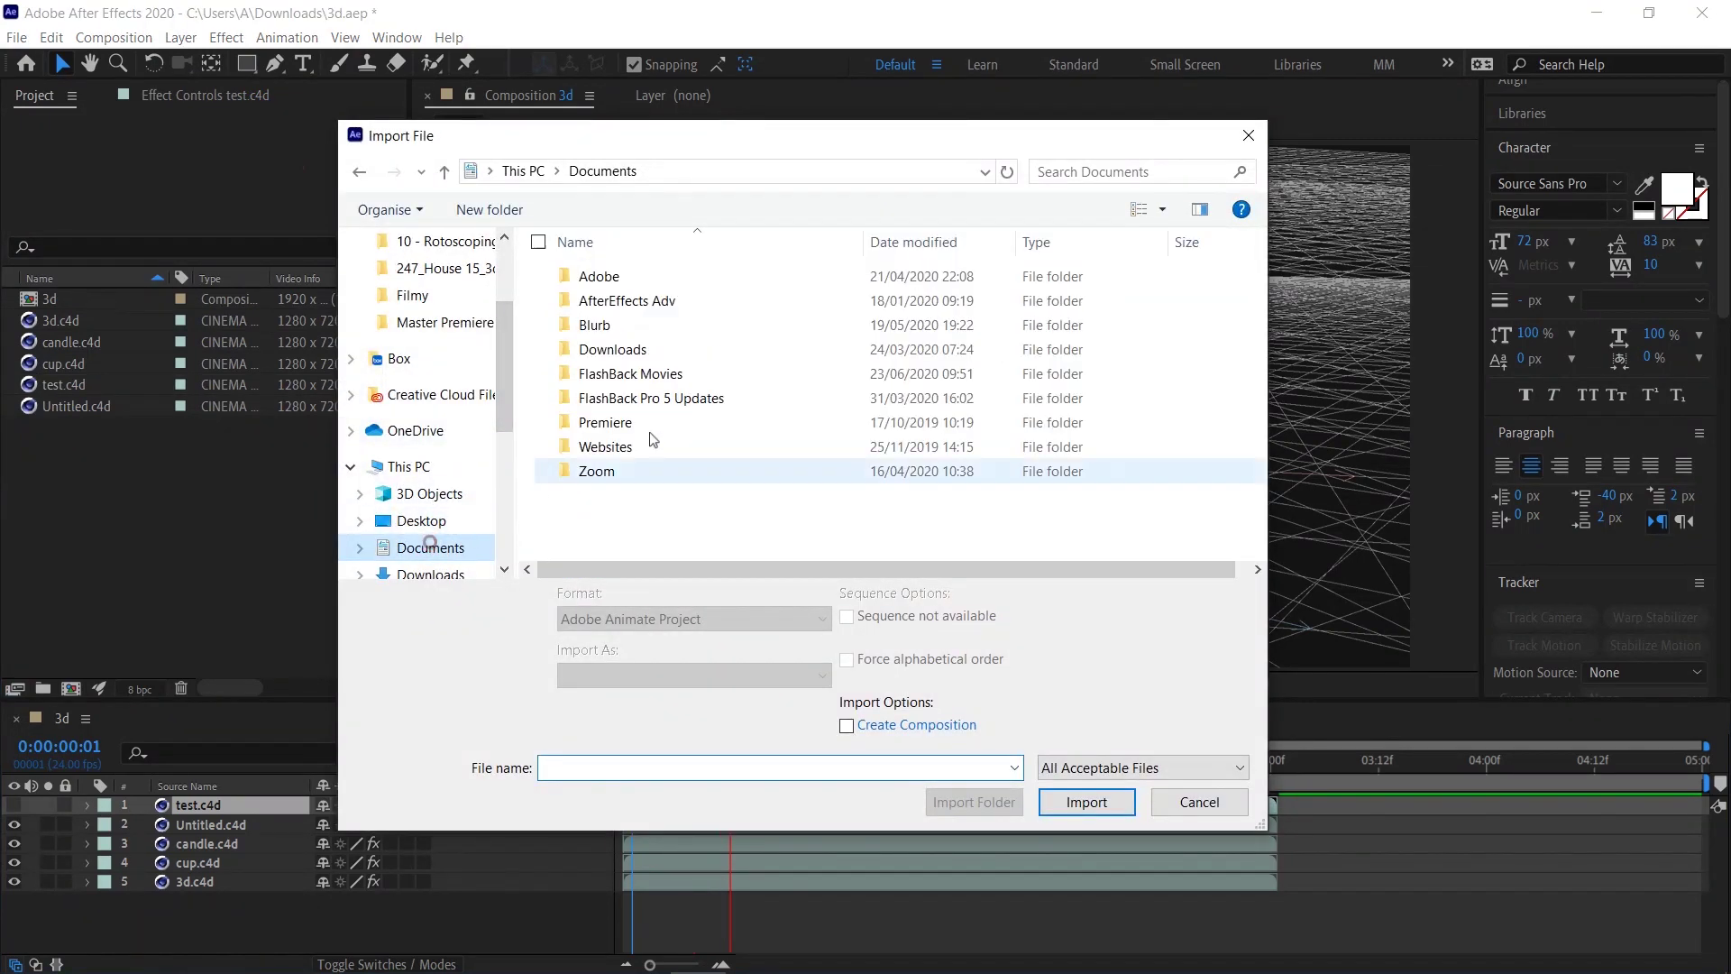
double_click(663, 301)
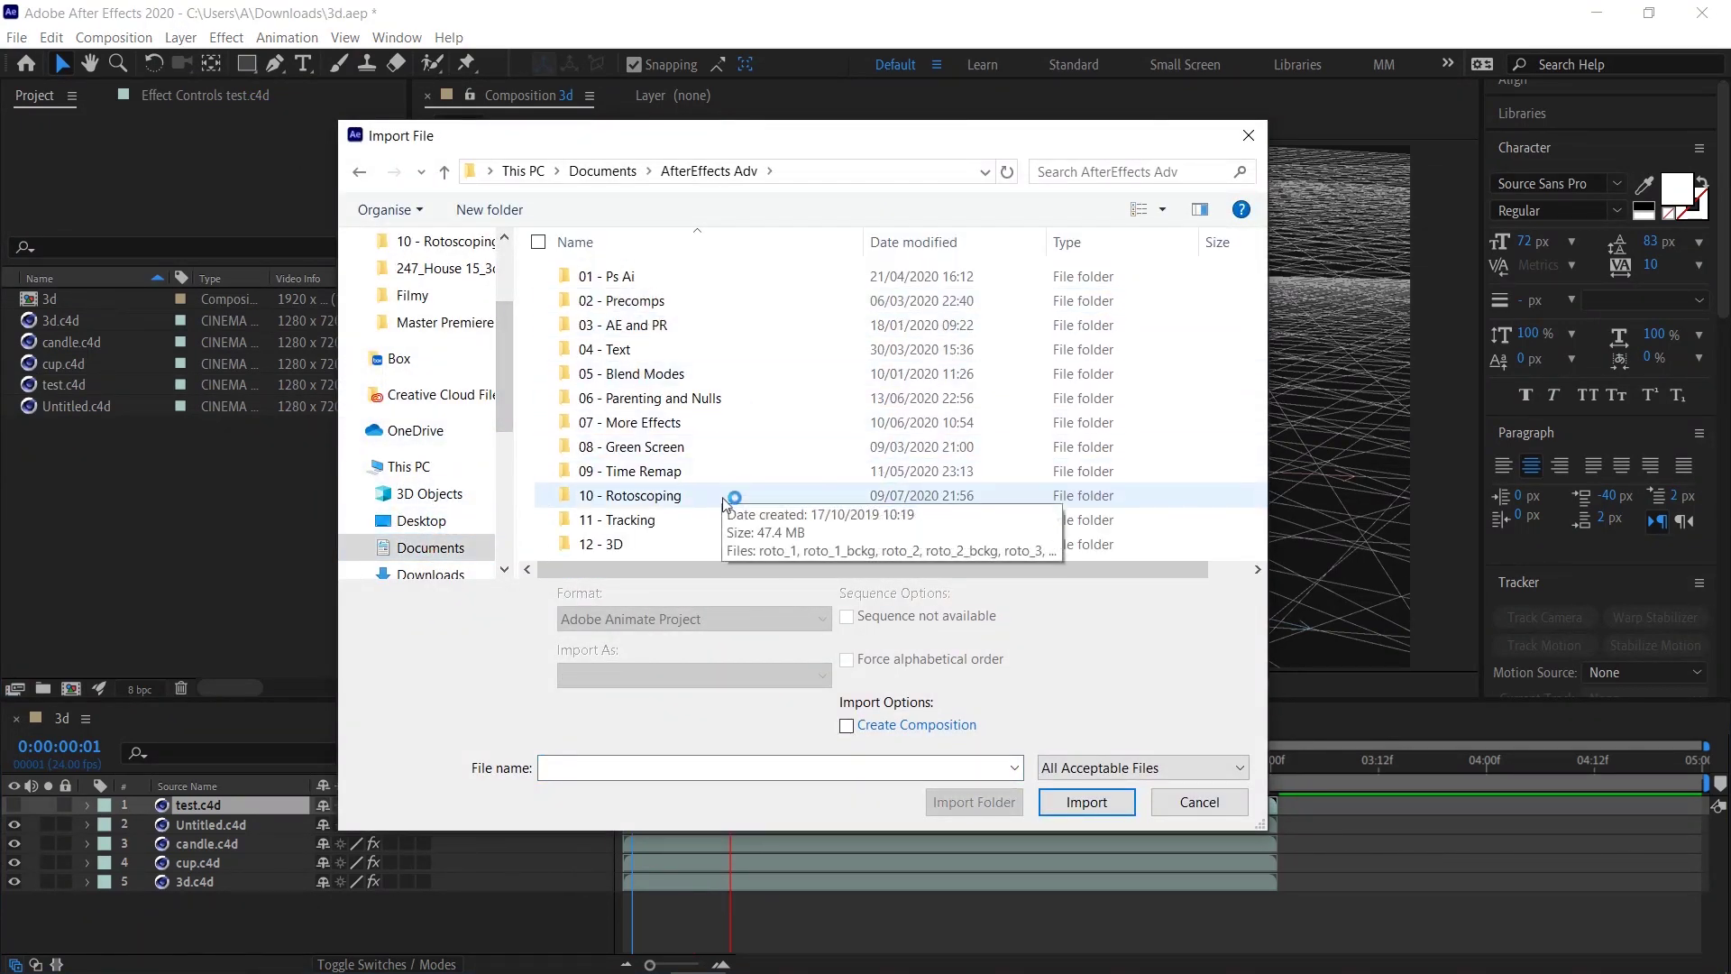
double_click(687, 497)
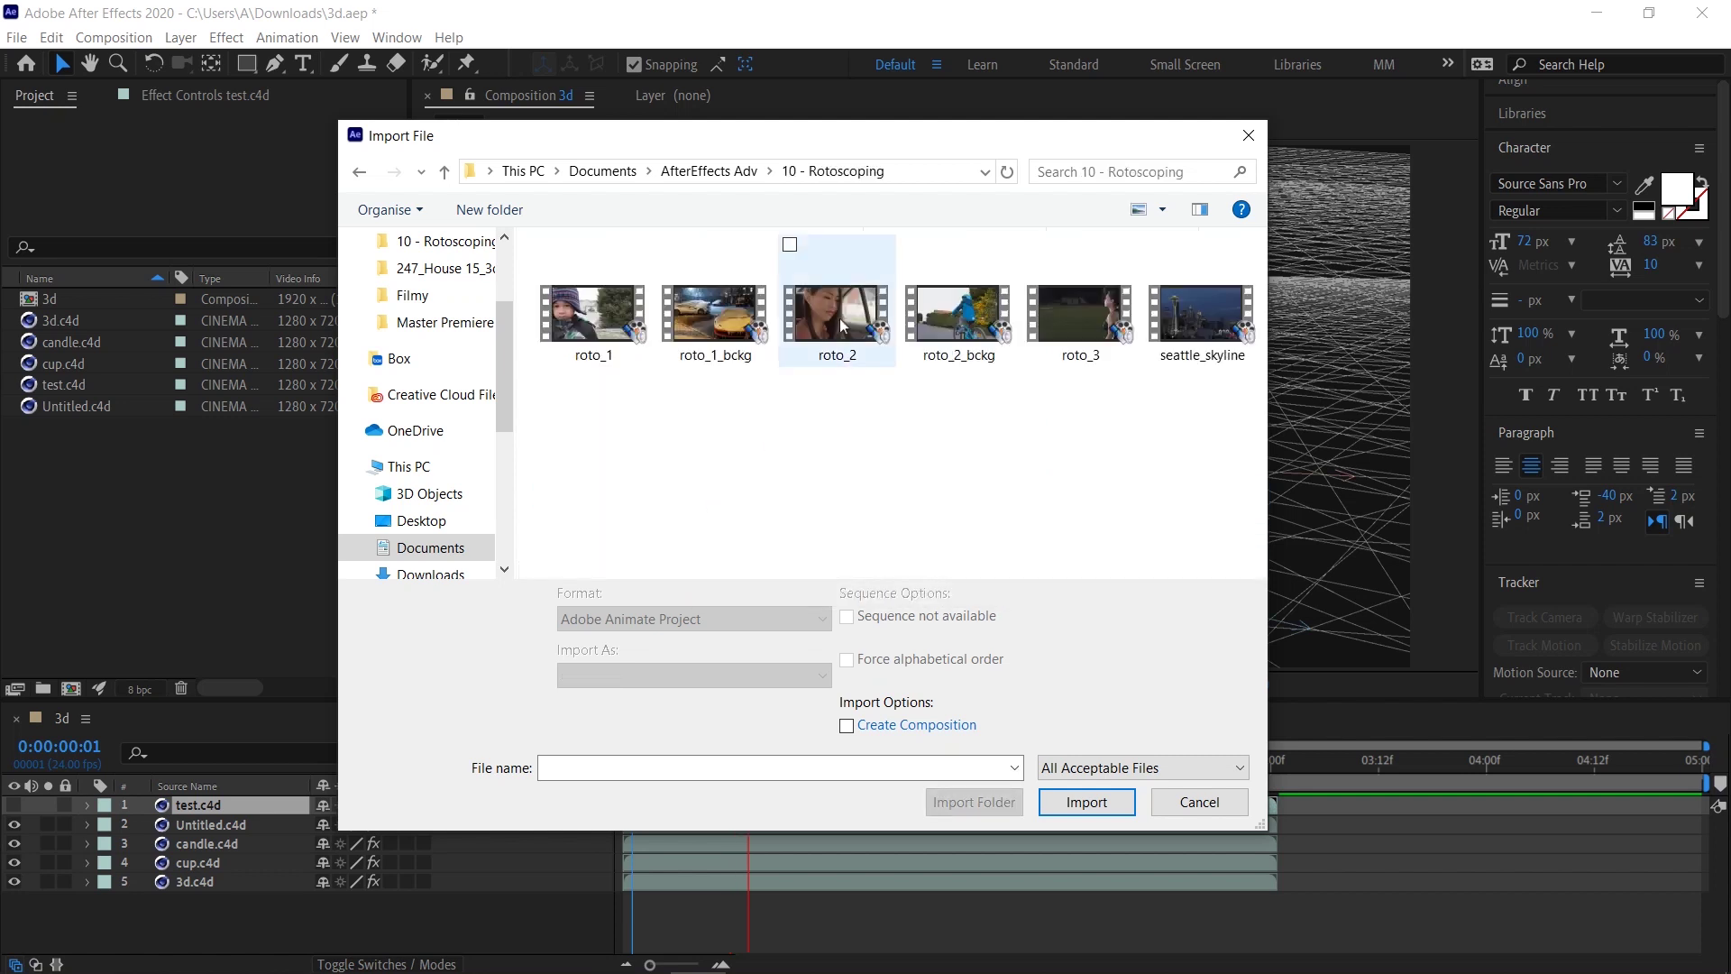
left_click(840, 320)
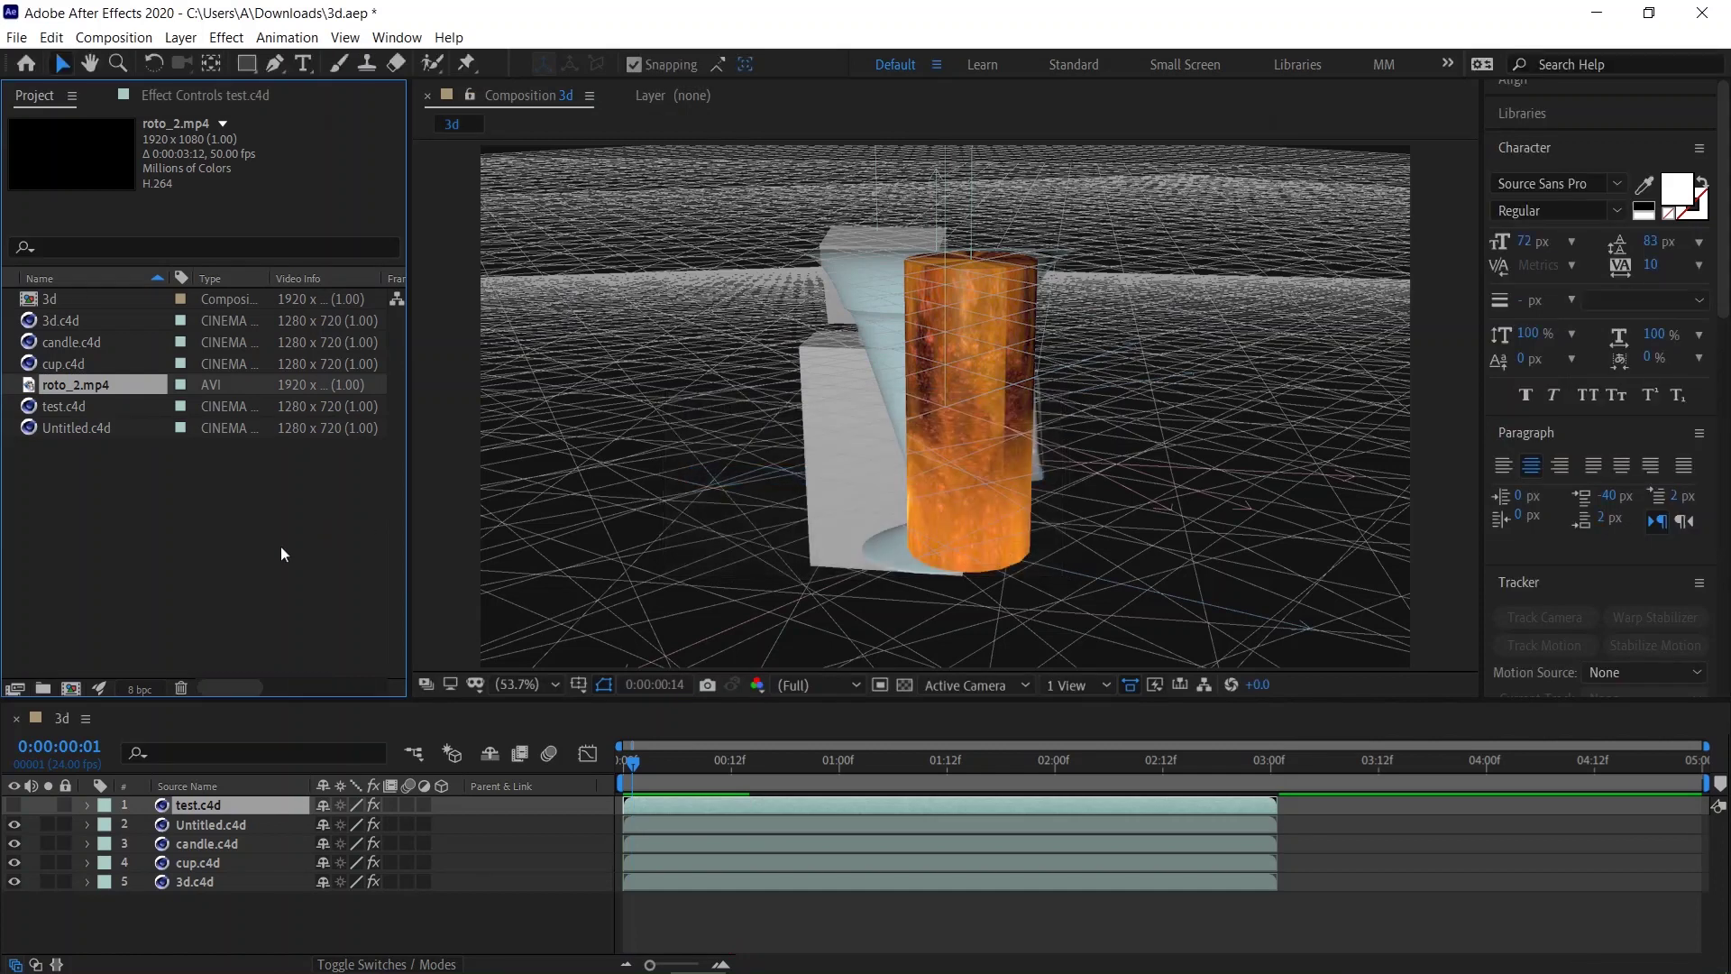
left_click(94, 385)
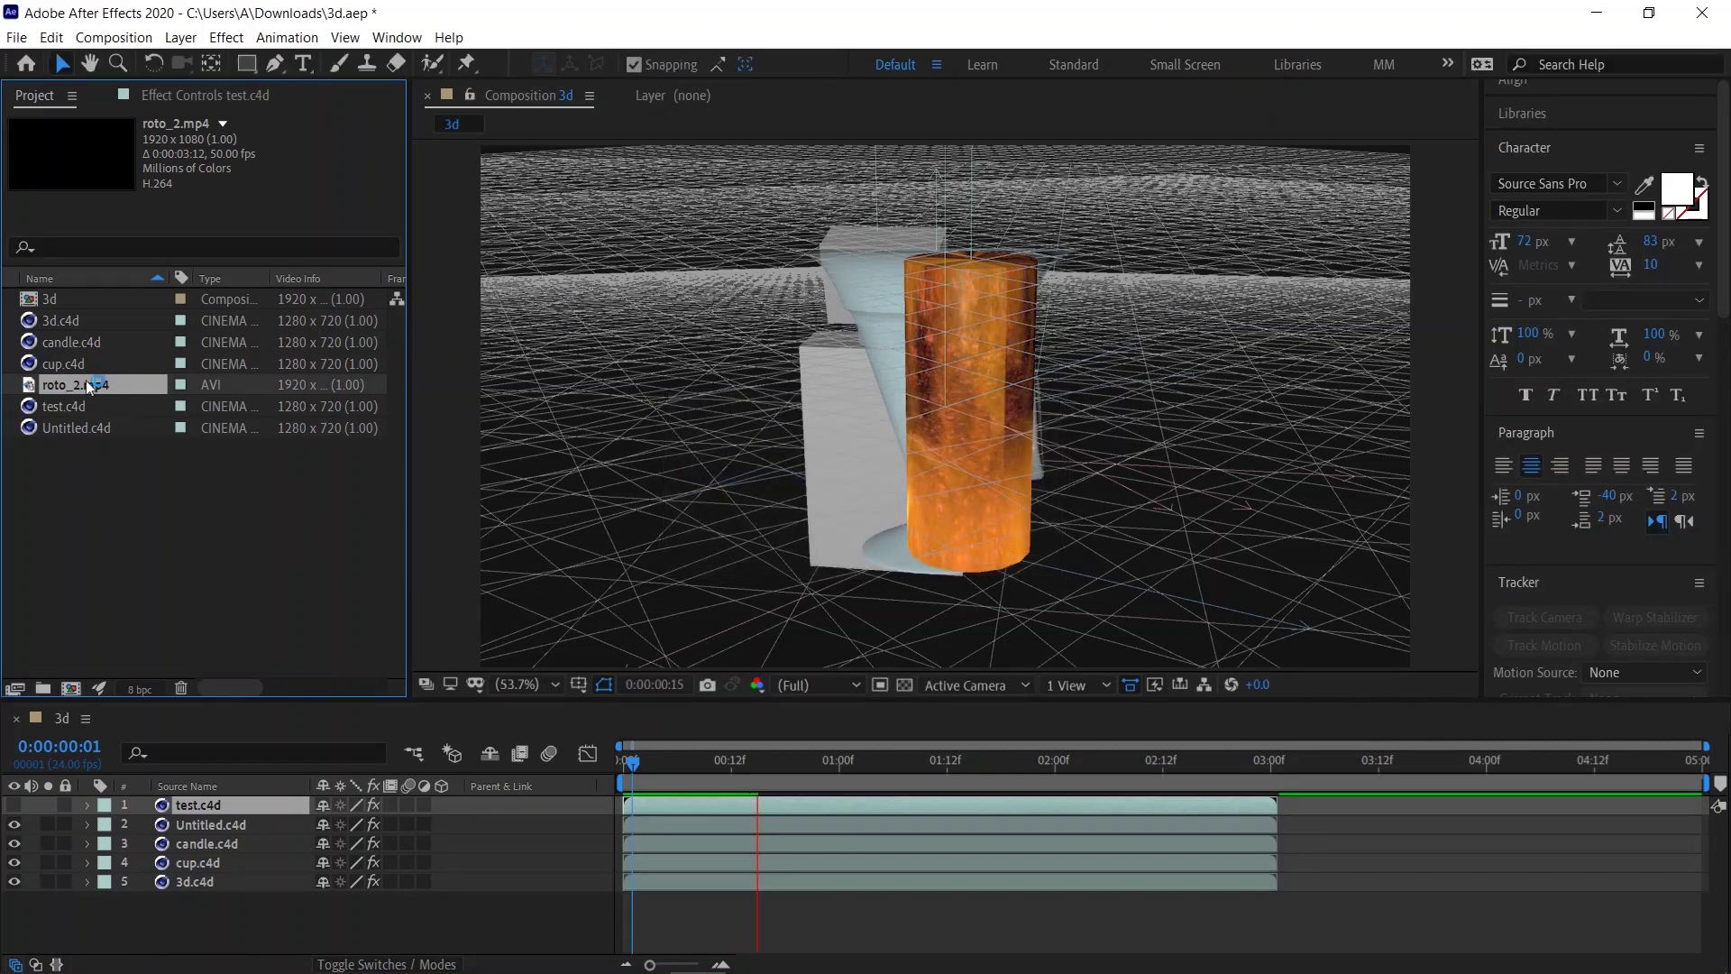
left_click_drag(74, 383, 72, 680)
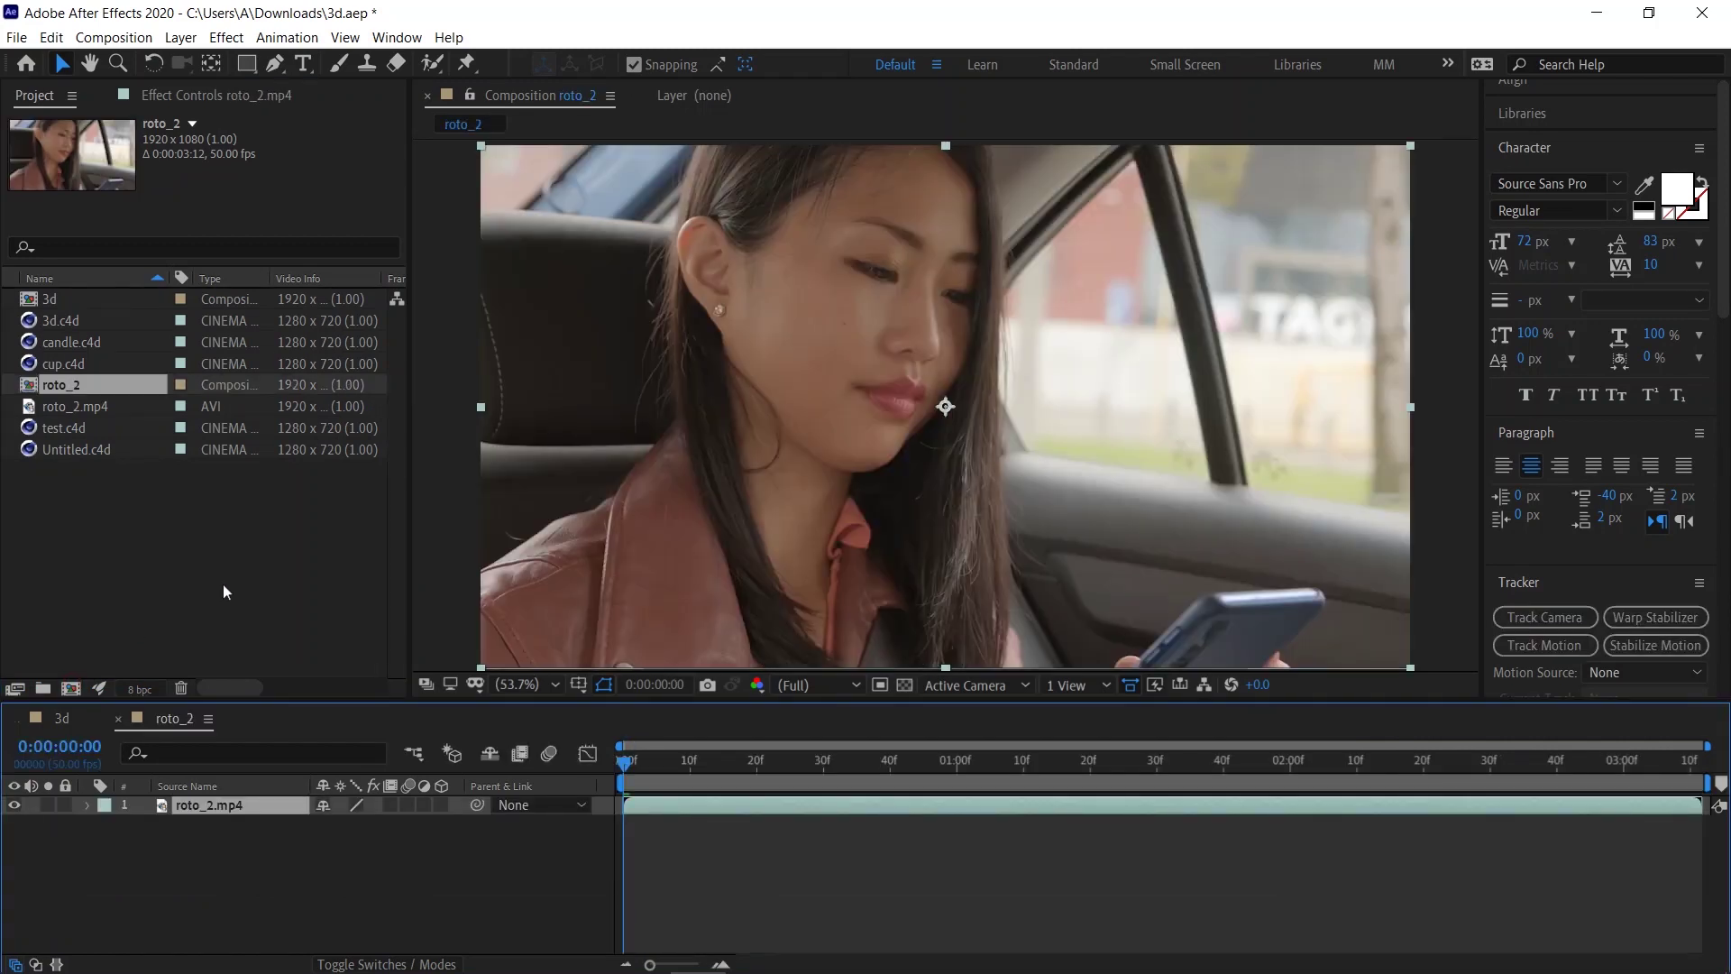
With the Roto Brush, open roto_2.mp4 in the Layer panel and paint a foreground stroke over the woman's head.
left_click(434, 63)
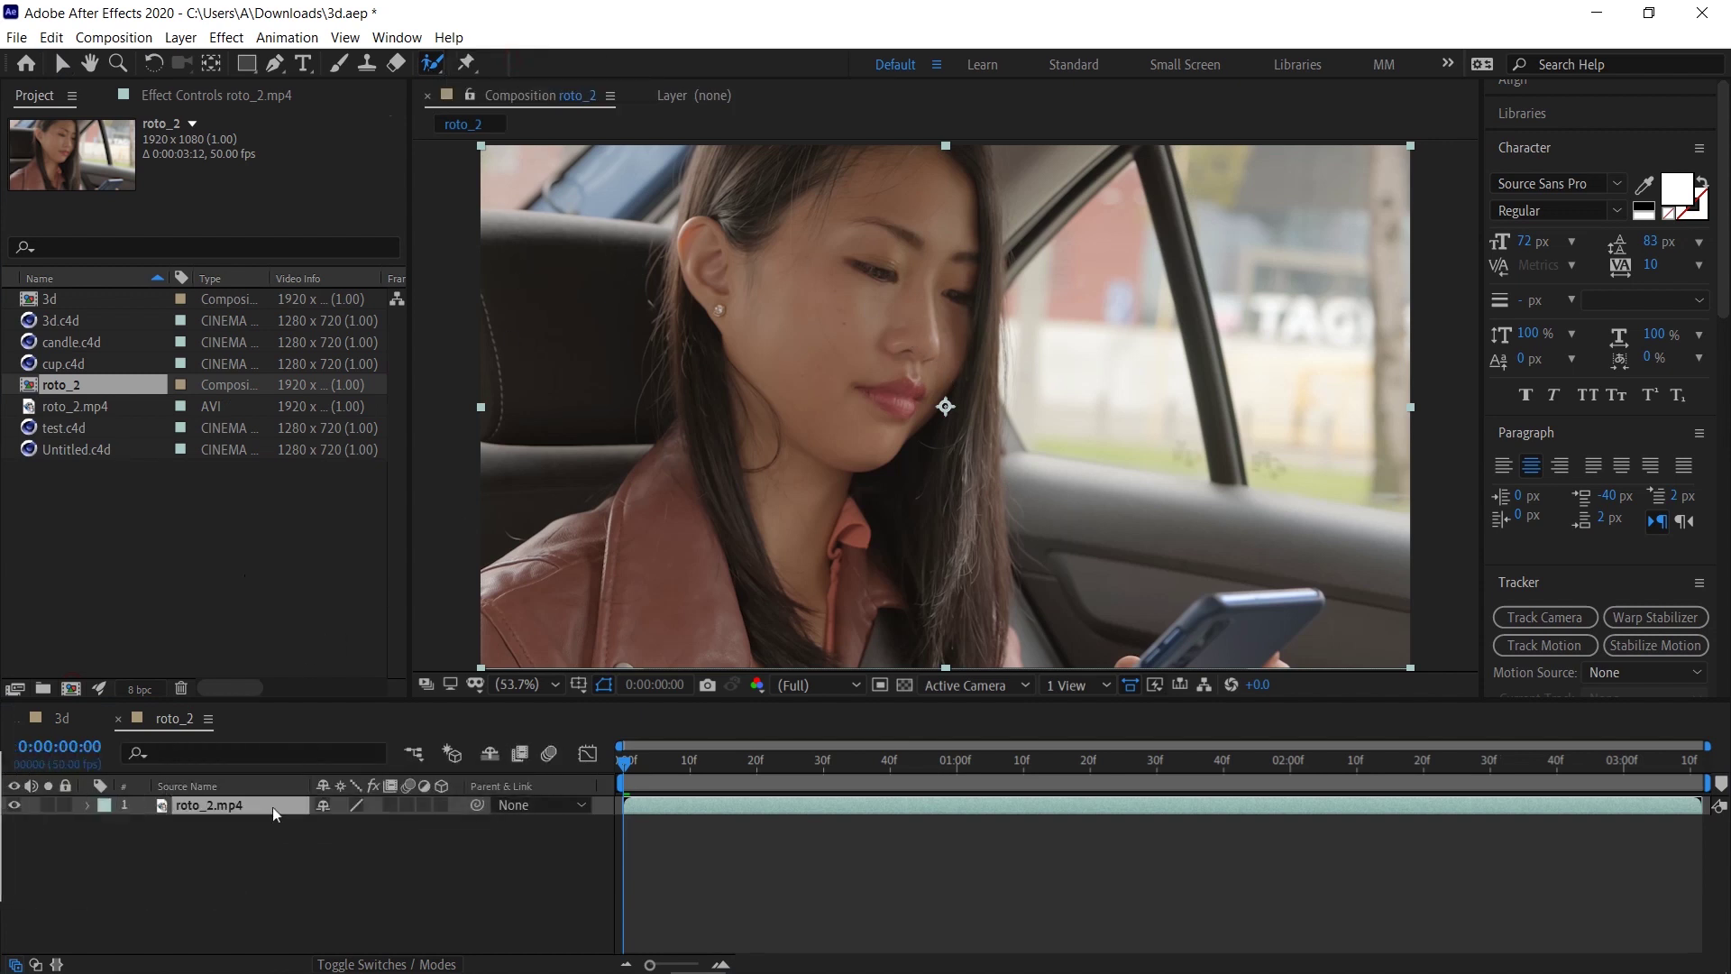
double_click(242, 804)
mouse_move(531, 214)
left_mouse_down()
mouse_move(713, 231)
mouse_move(800, 141)
mouse_move(895, 131)
mouse_move(937, 152)
mouse_move(934, 334)
mouse_move(977, 419)
mouse_move(1249, 466)
mouse_move(1352, 524)
mouse_move(1315, 566)
mouse_move(545, 546)
mouse_move(522, 435)
mouse_move(545, 316)
mouse_move(537, 211)
mouse_move(706, 122)
mouse_move(890, 119)
left_mouse_up()
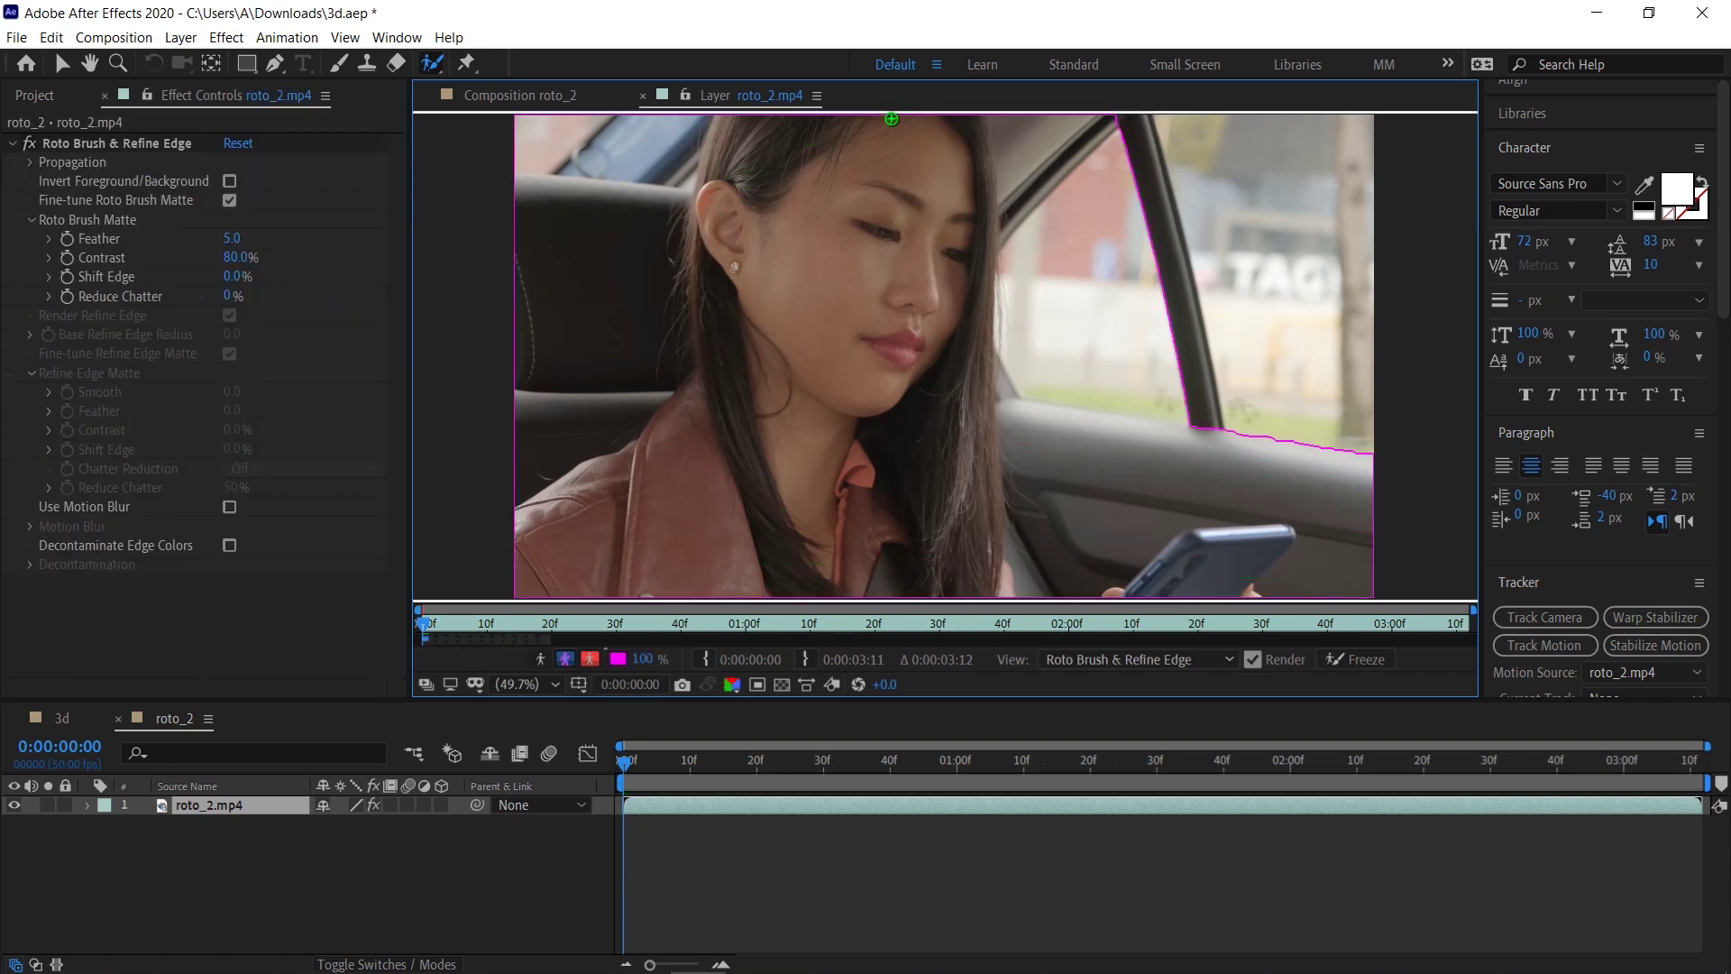
Add the window pillar to the roto matte and subtract the top-left corner area.
left_click_drag(1135, 110, 1207, 451)
mouse_move(1104, 167)
left_mouse_down()
mouse_move(1057, 231)
mouse_move(1047, 356)
mouse_move(1110, 370)
mouse_move(1138, 358)
mouse_move(1103, 161)
left_mouse_up()
left_click_drag(571, 115, 511, 155)
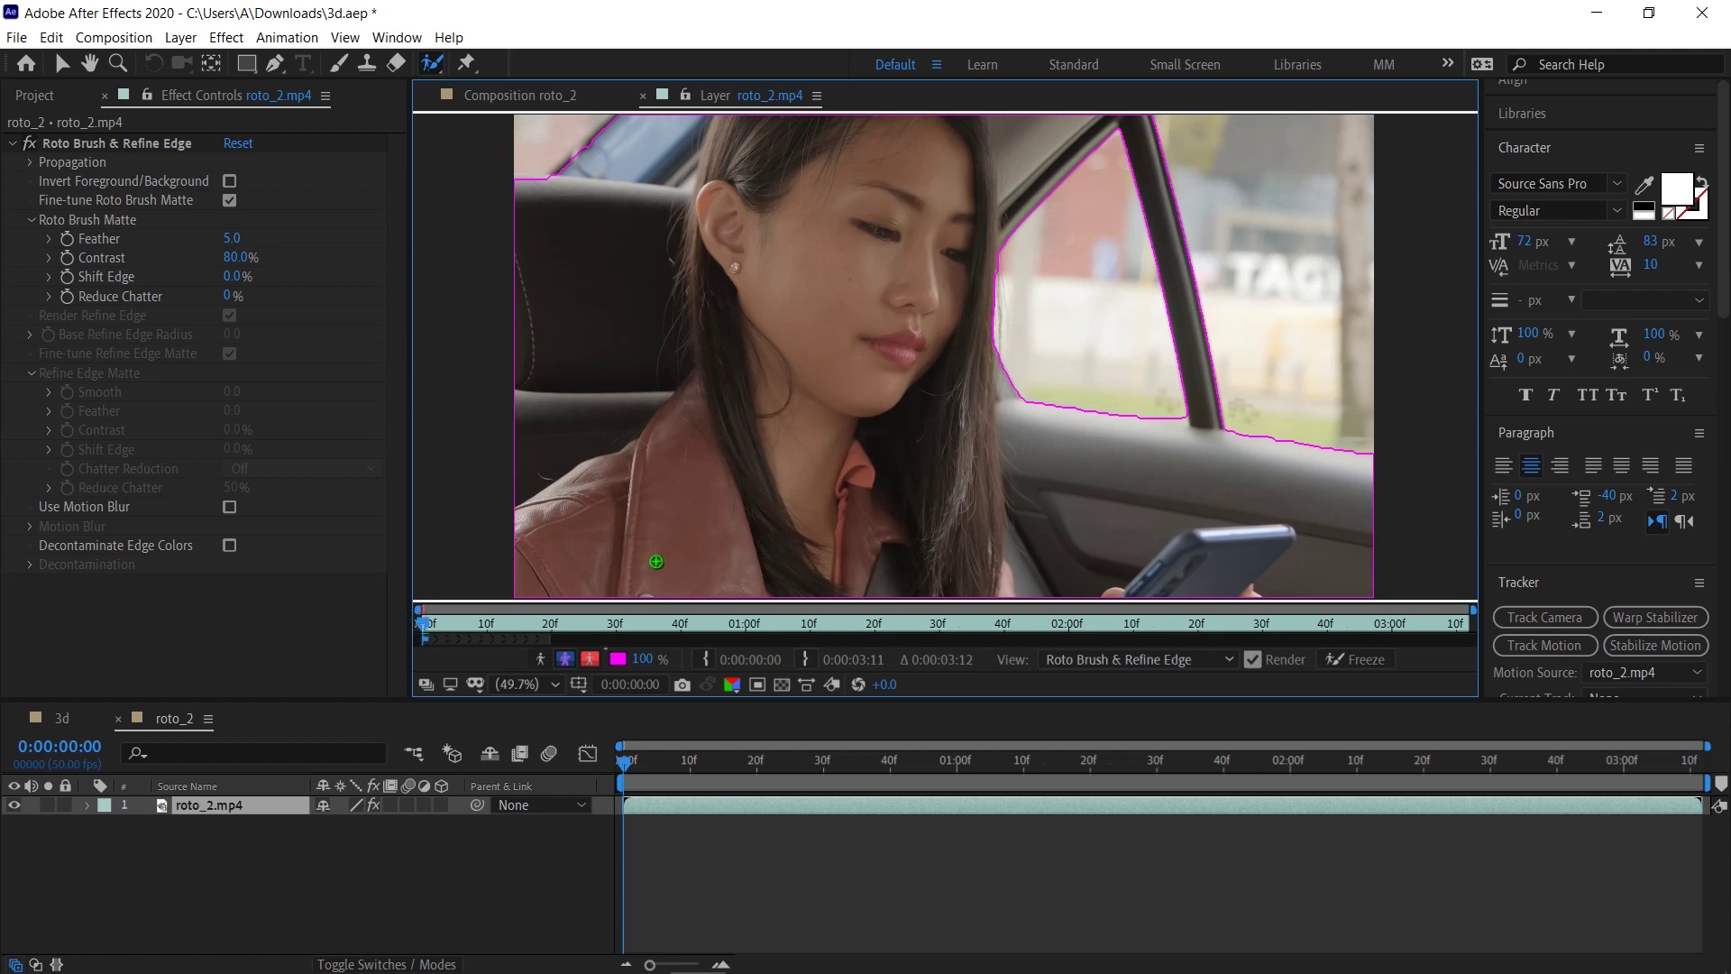
Step forward frame by frame to propagate the matte up to frame 14.
key("Page_Down")
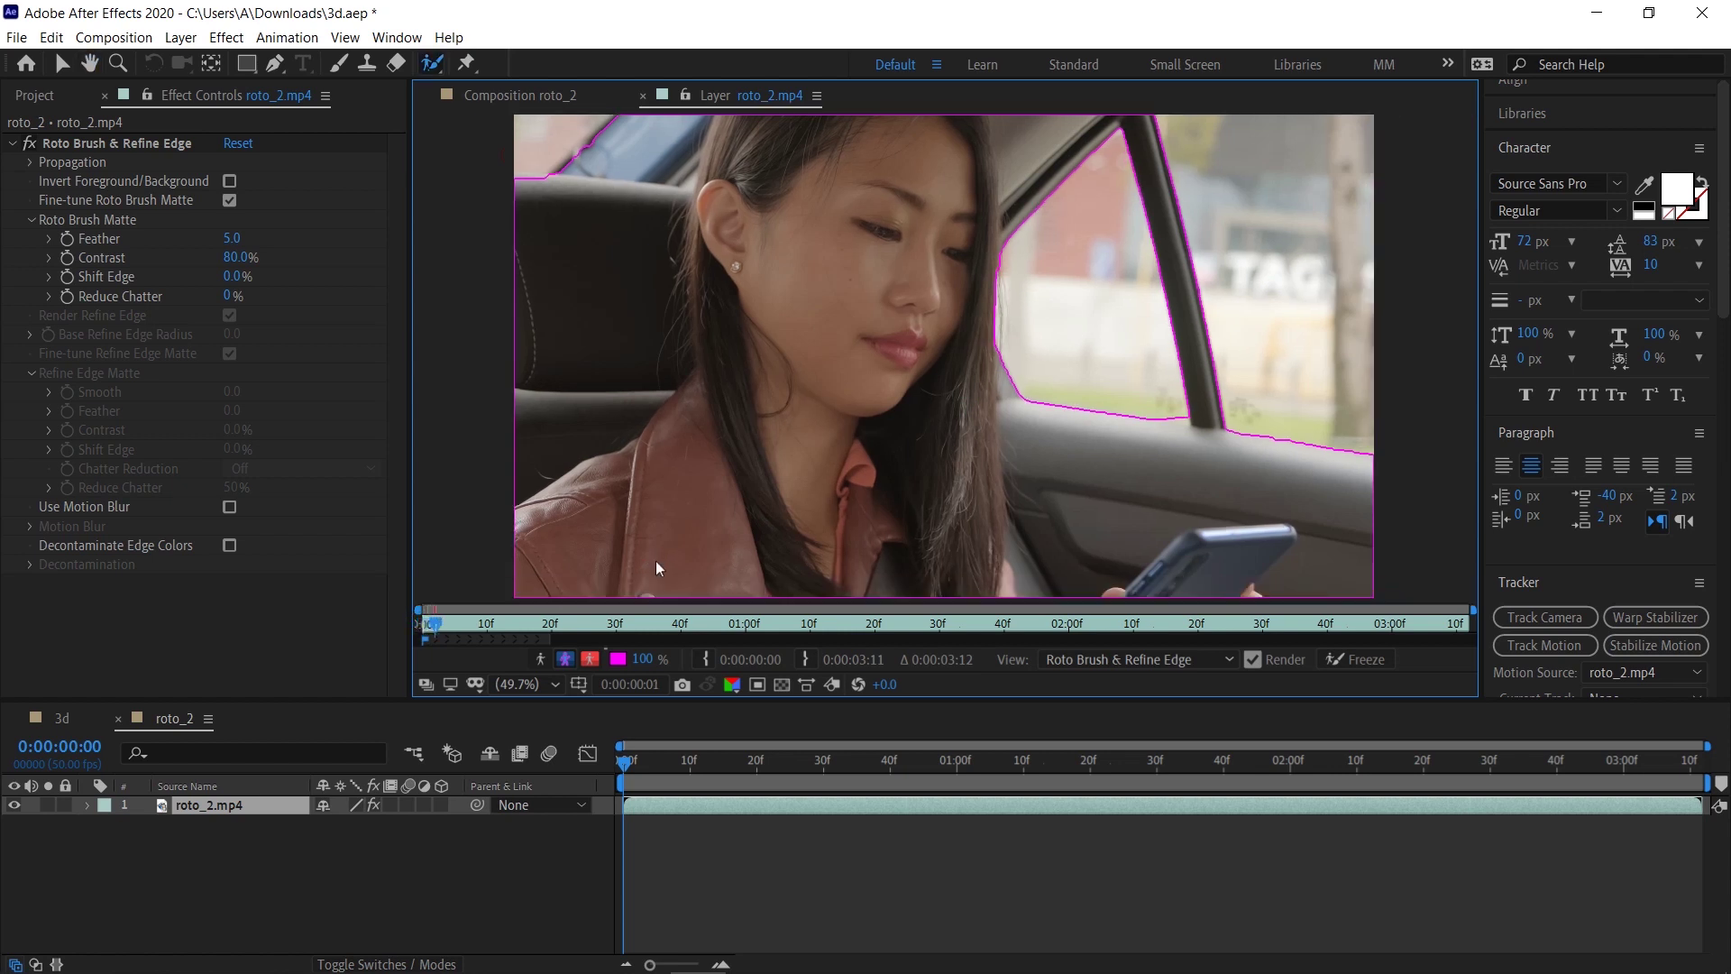
key("Page_Down")
key("Page_Down")
key("Page_Down")
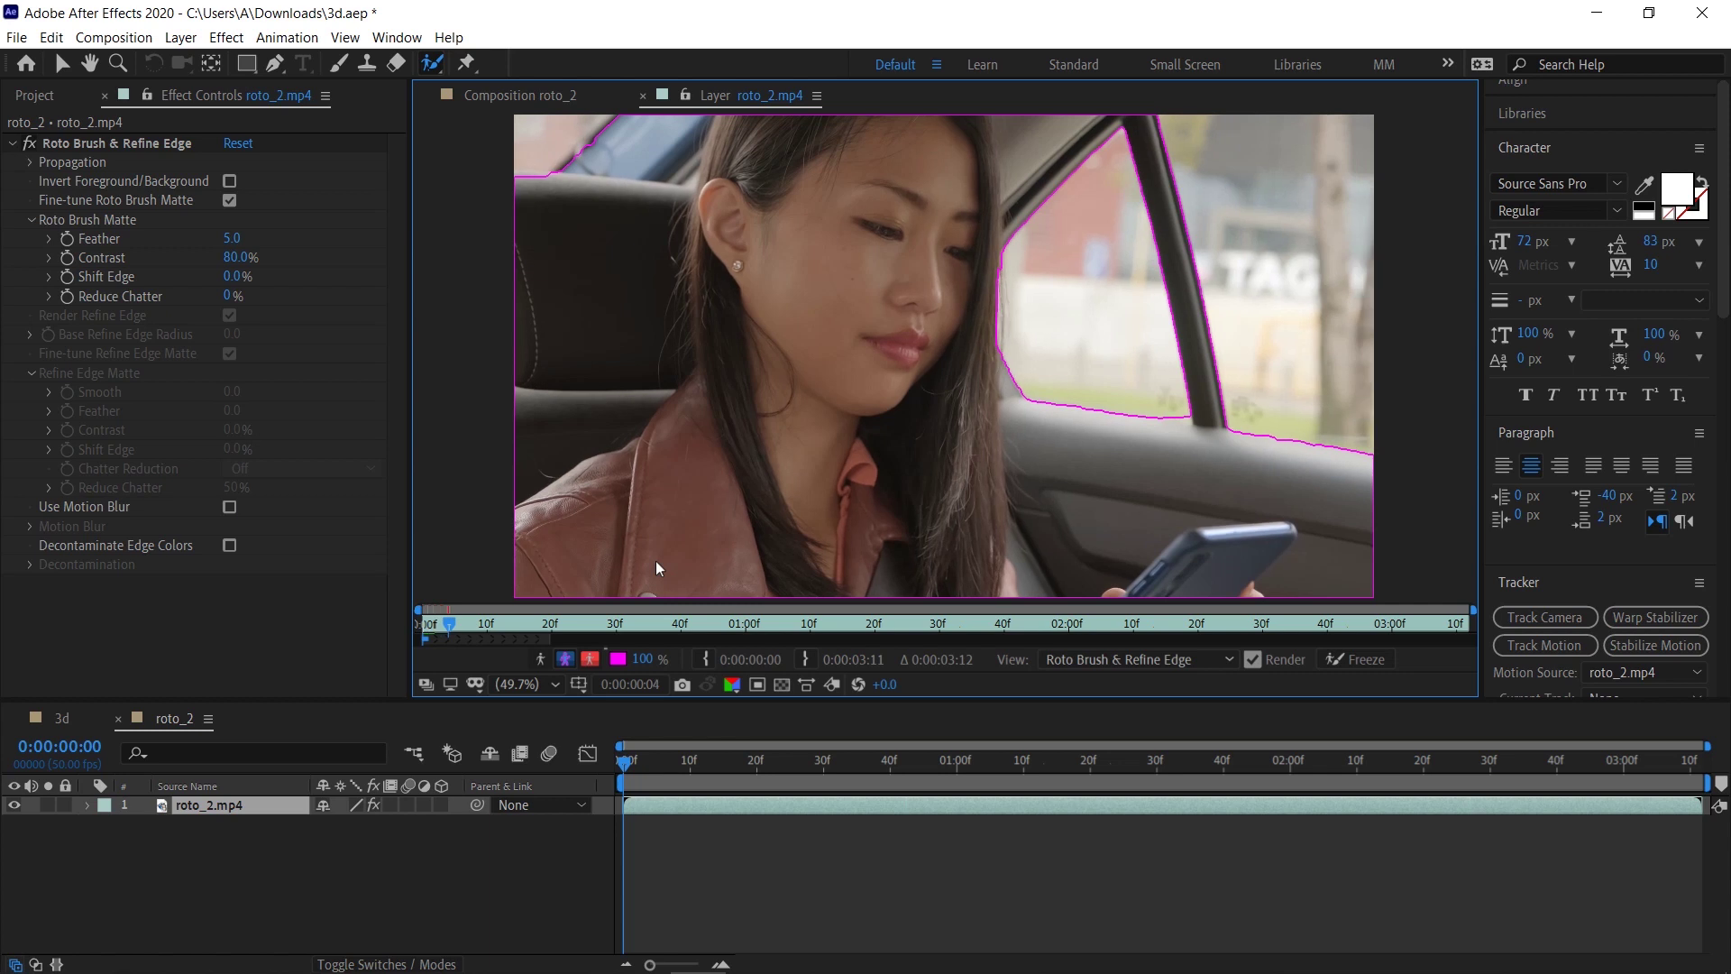
key("Page_Down")
key("Page_Down")
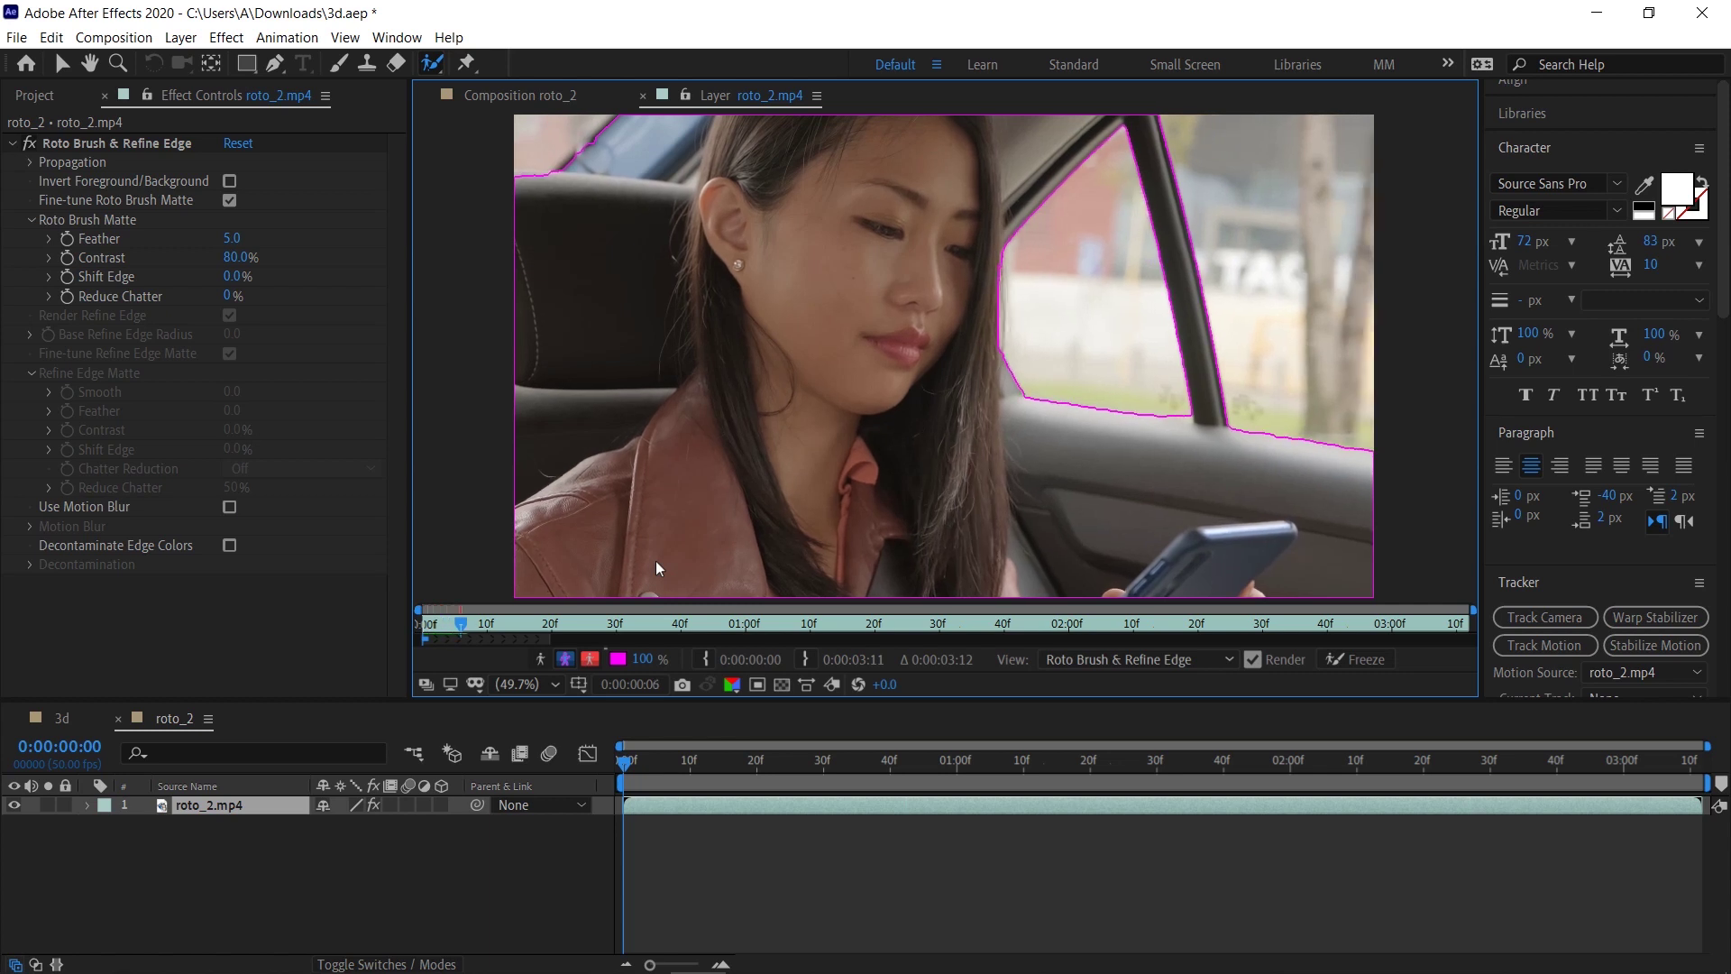
key("Page_Down")
key("Page_Down")
key("Page_Down")
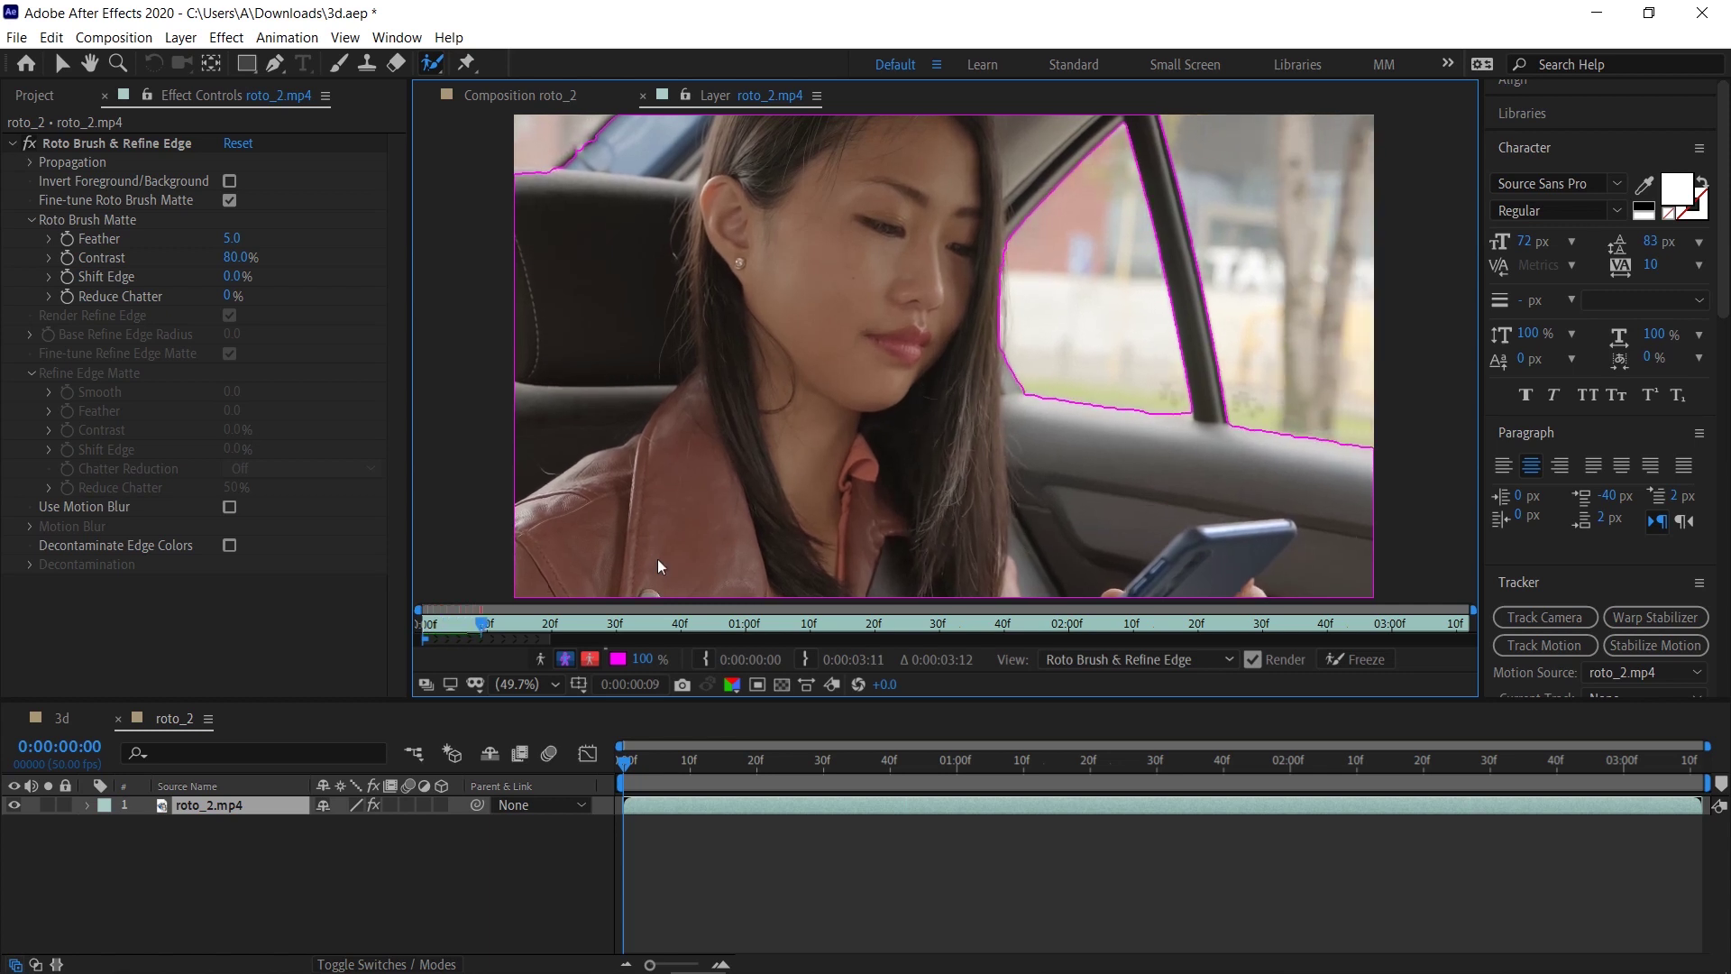
key("Page_Down")
key("Page_Down")
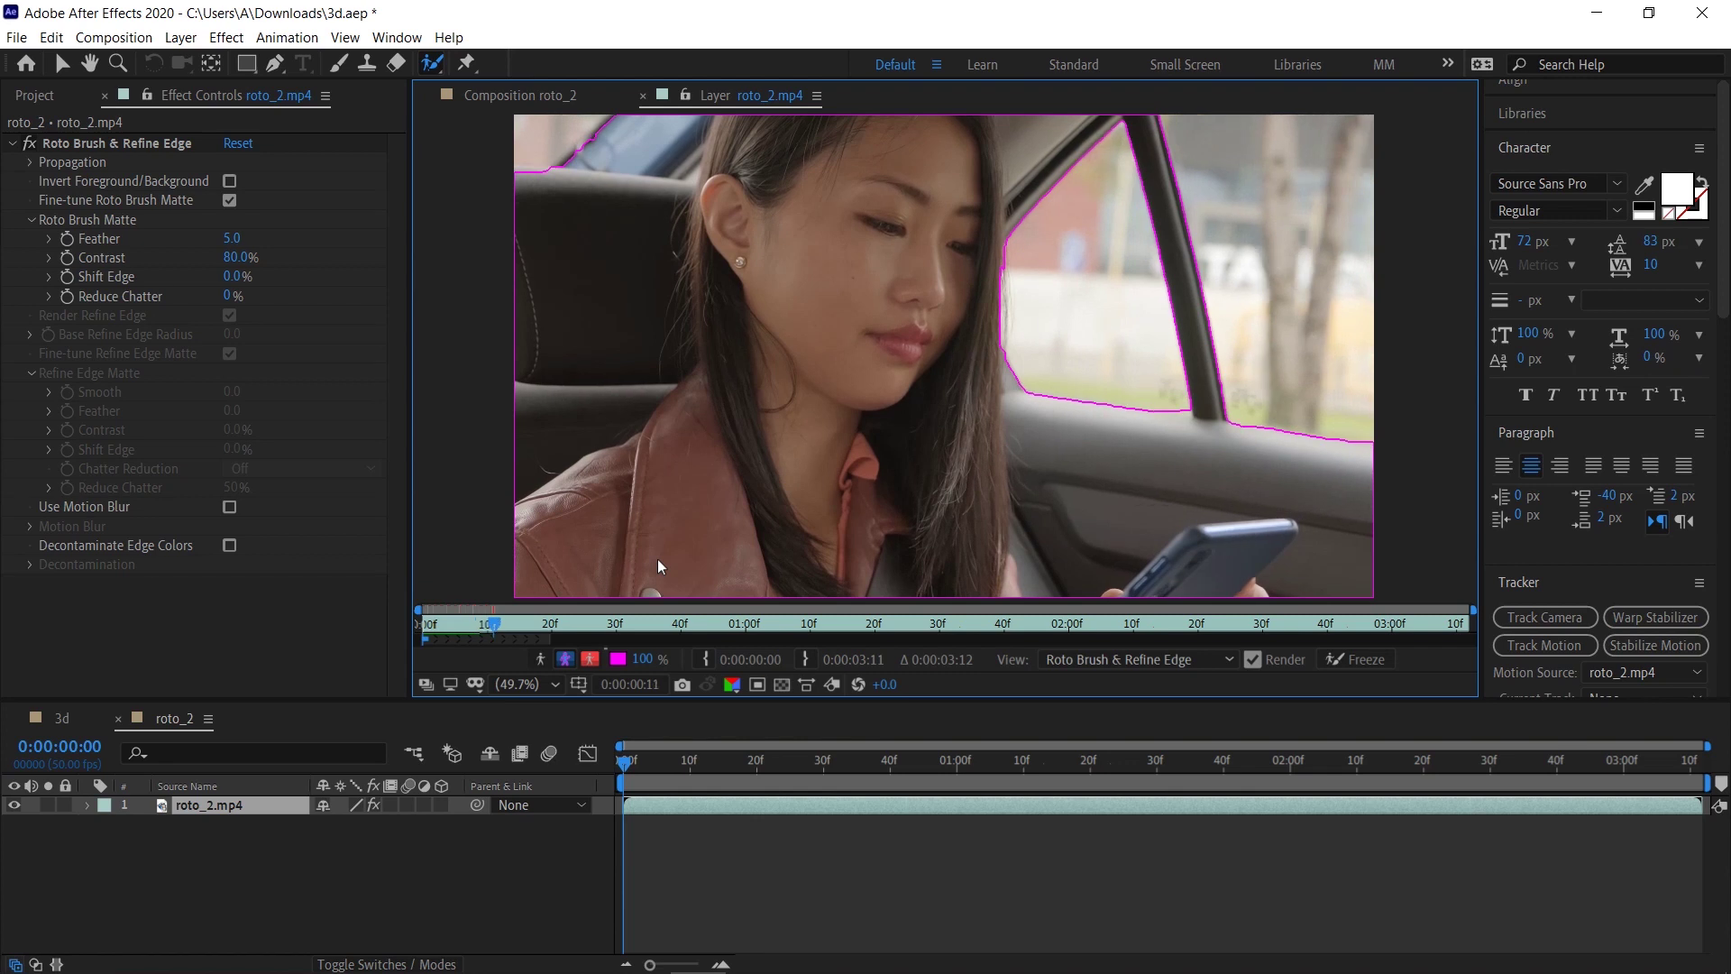
key("Page_Down")
key("Page_Down")
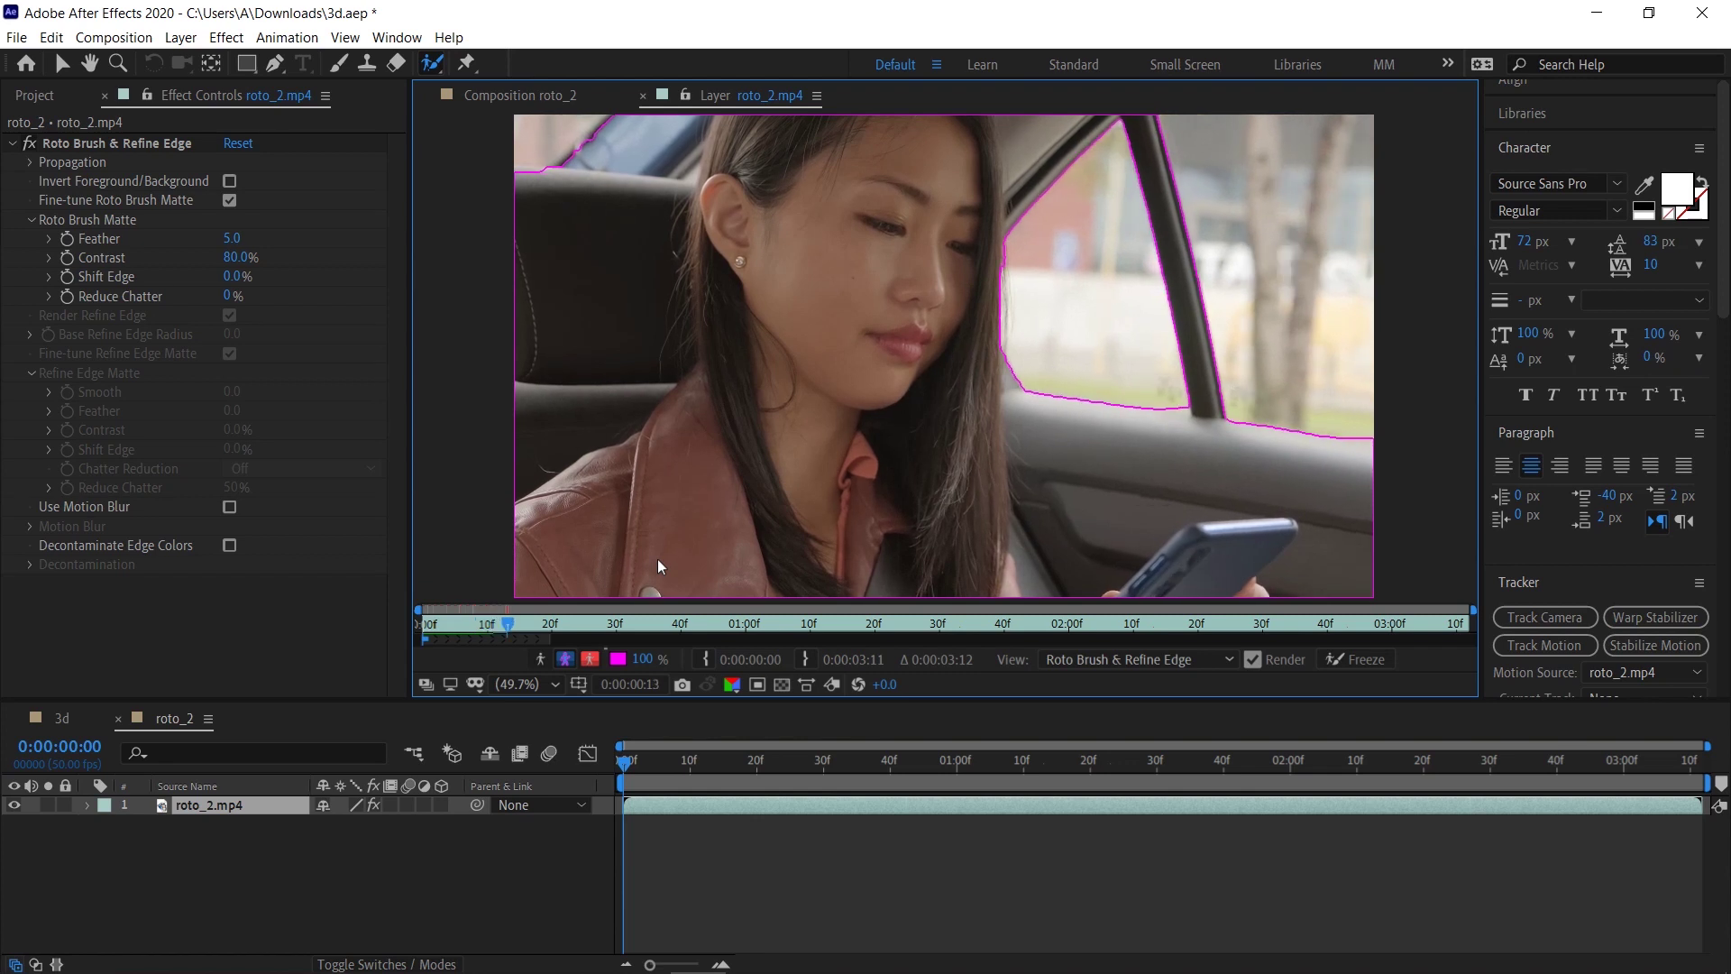
key("Page_Down")
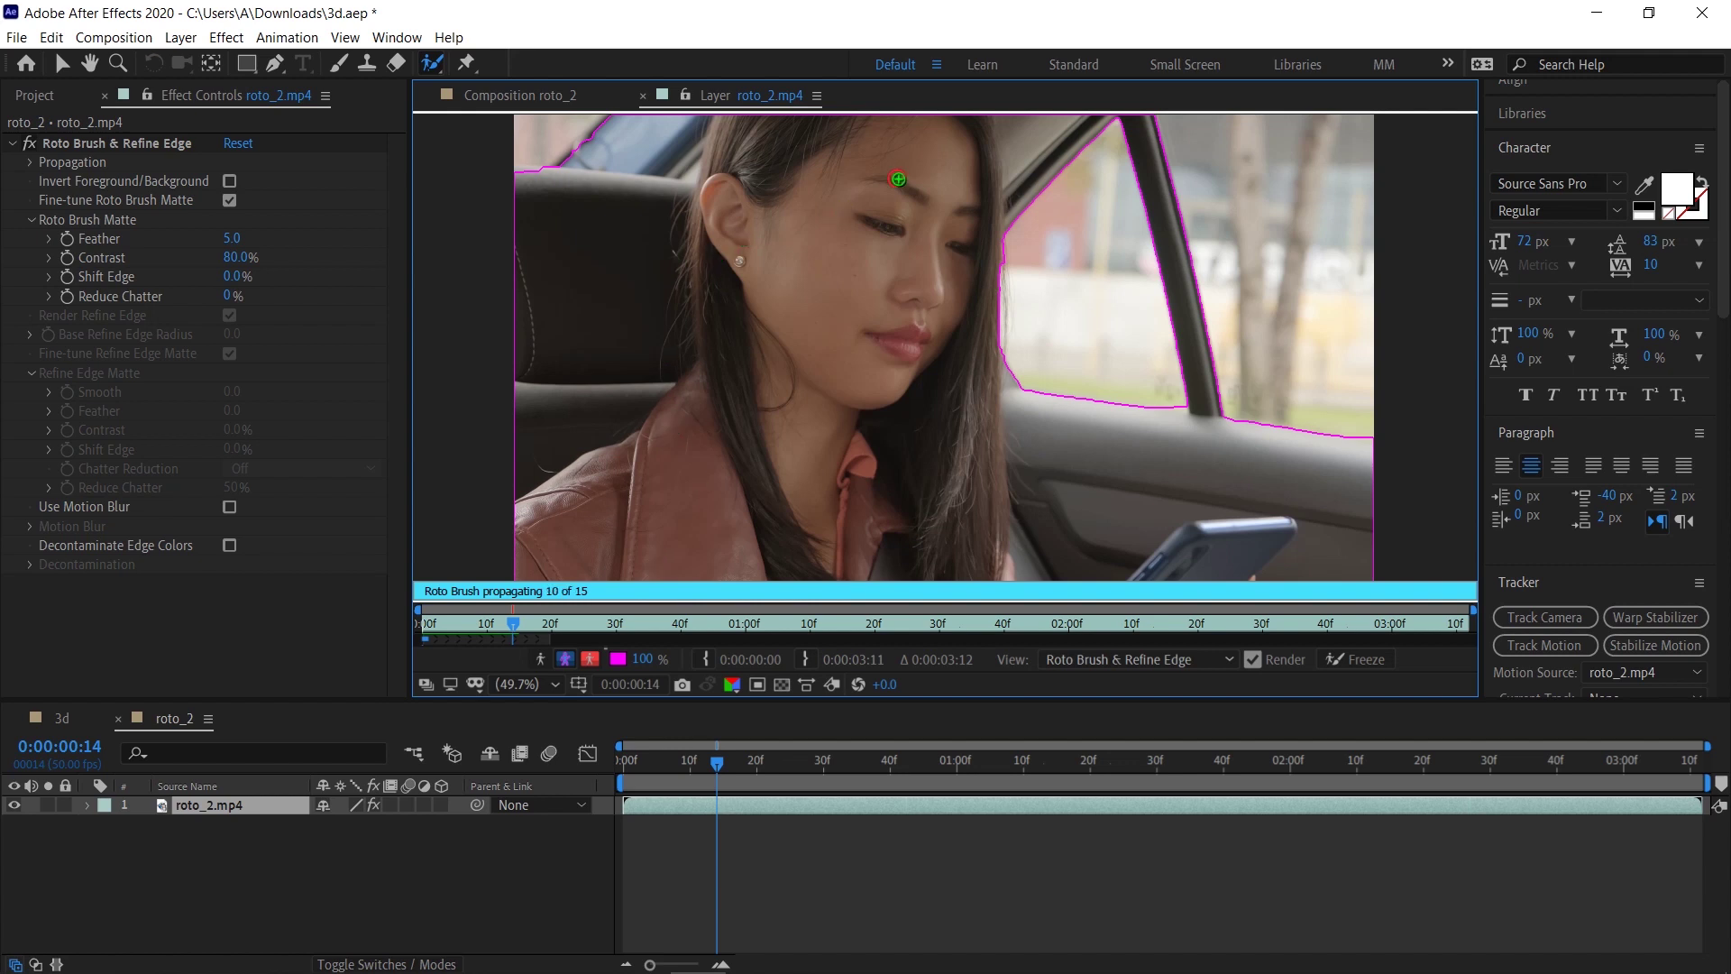
Paint a foreground Roto Brush stroke down the woman's face to add it back into the matte.
mouse_move(898, 179)
left_mouse_down()
mouse_move(971, 230)
mouse_move(966, 333)
mouse_move(945, 322)
left_mouse_up()
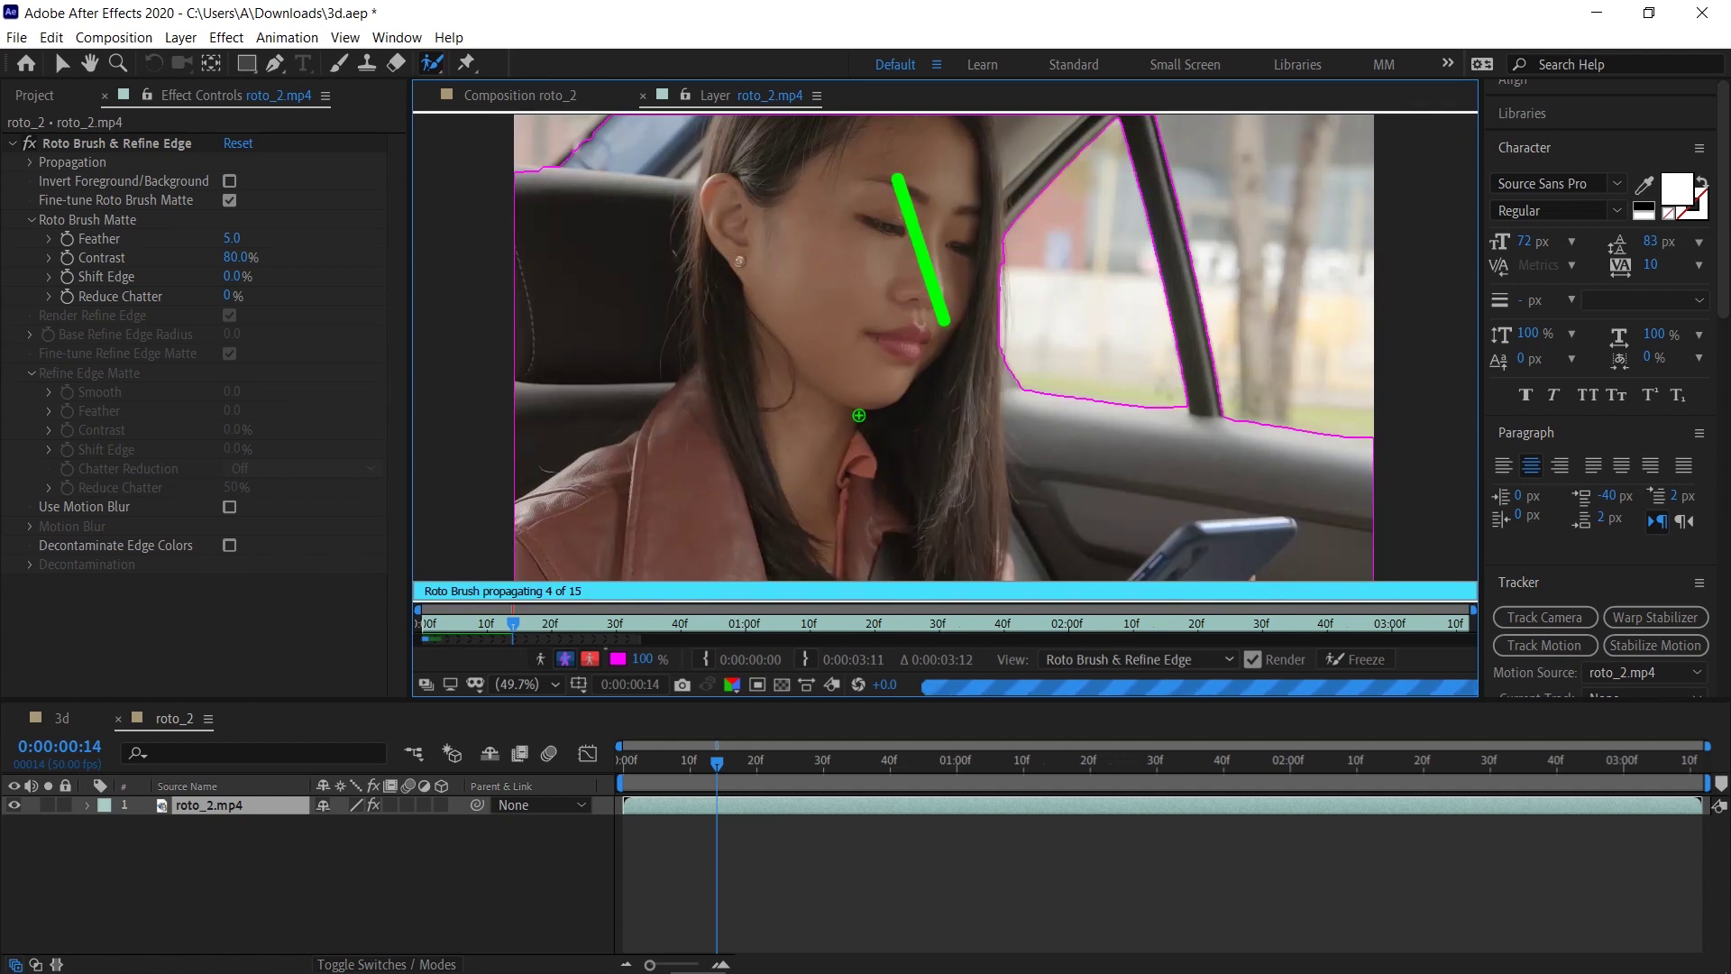
key("h")
key("alt+w")
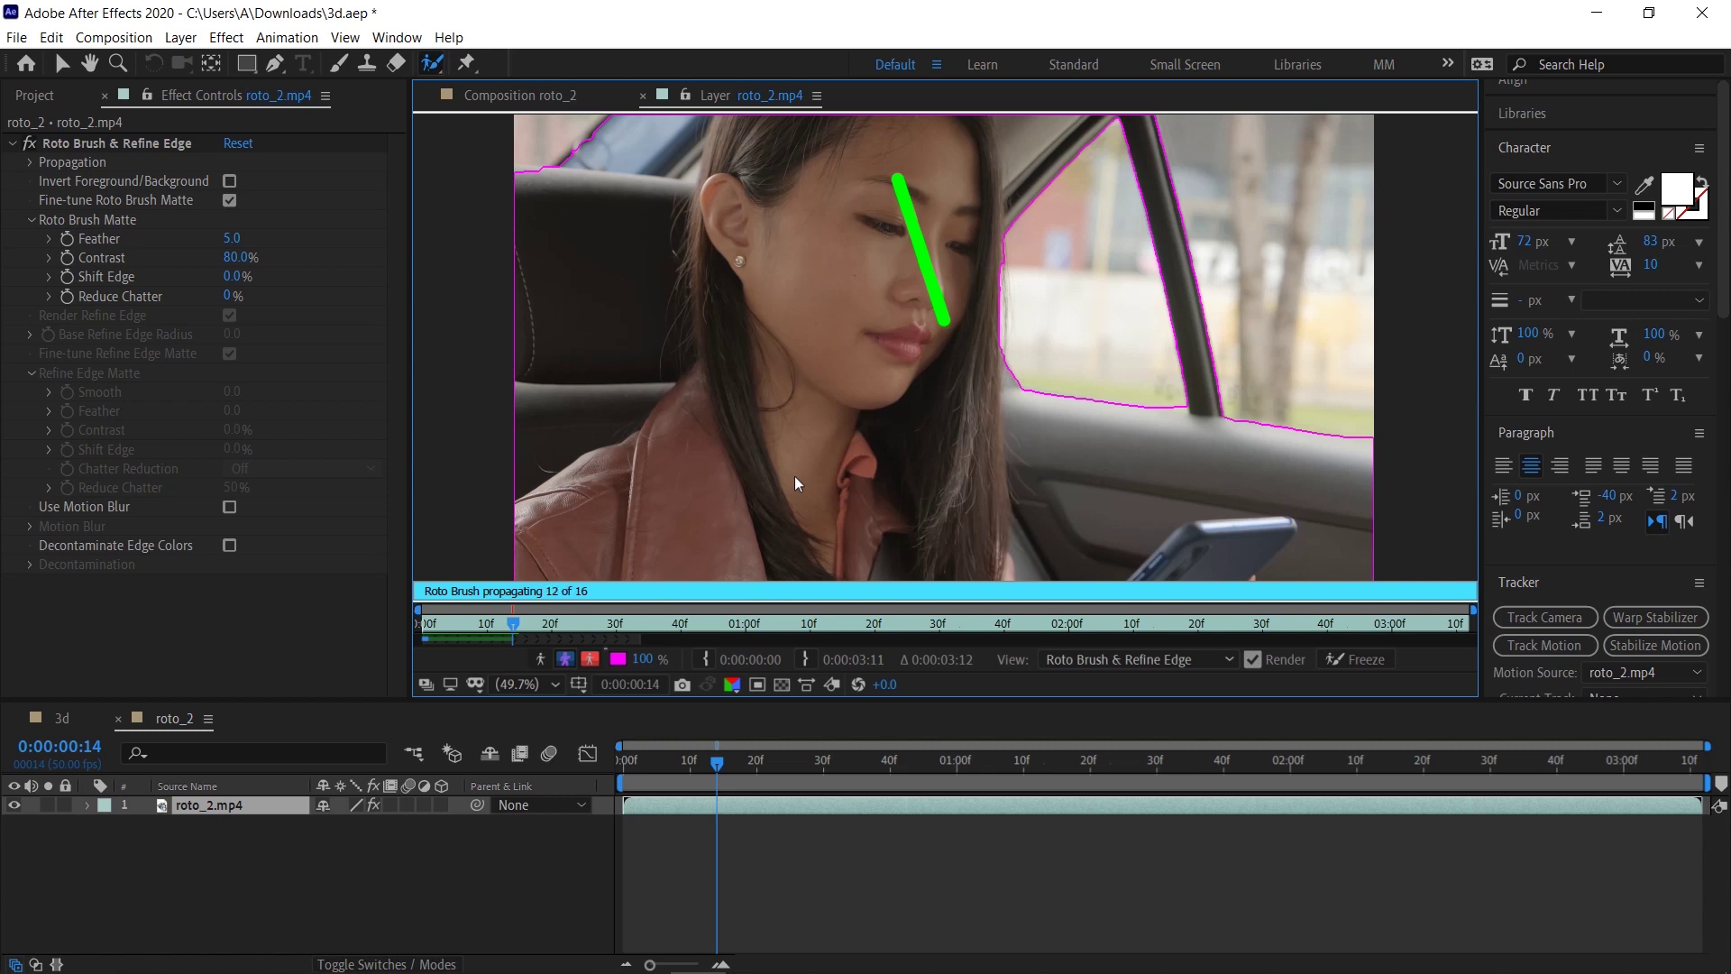
Advance frame by frame to extend the matte propagation toward frame 30.
key("Page_Down")
key("Page_Down")
key("Page_Down")
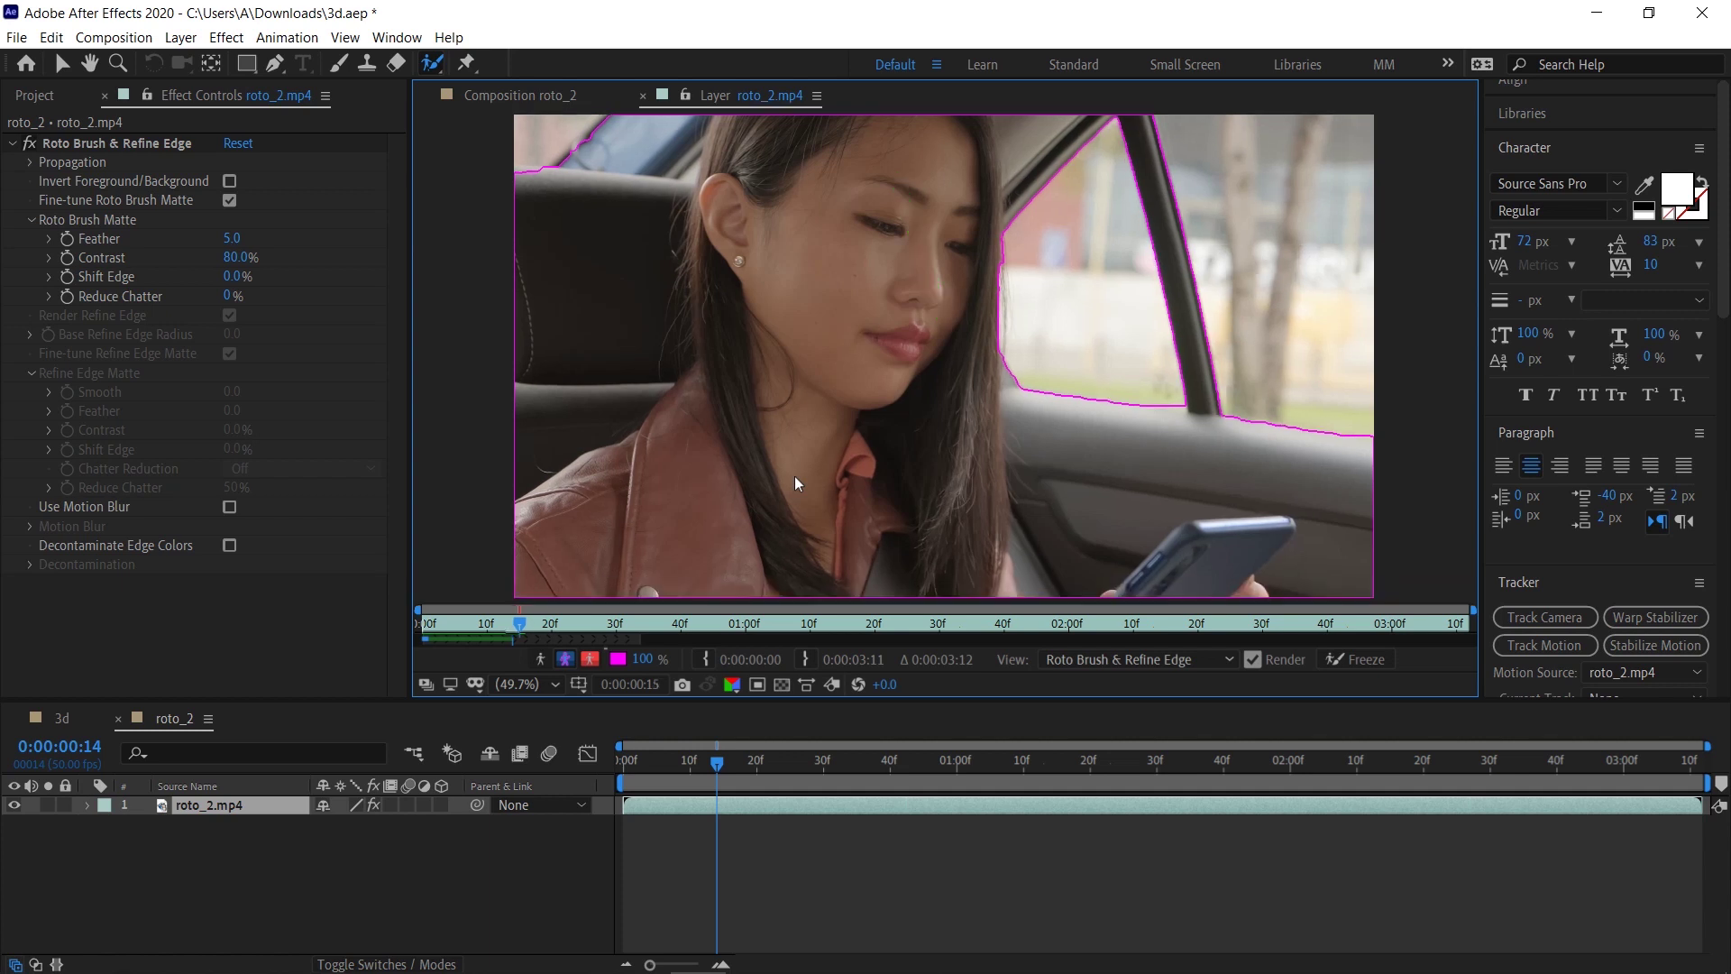
key("Page_Down")
key("Page_Down")
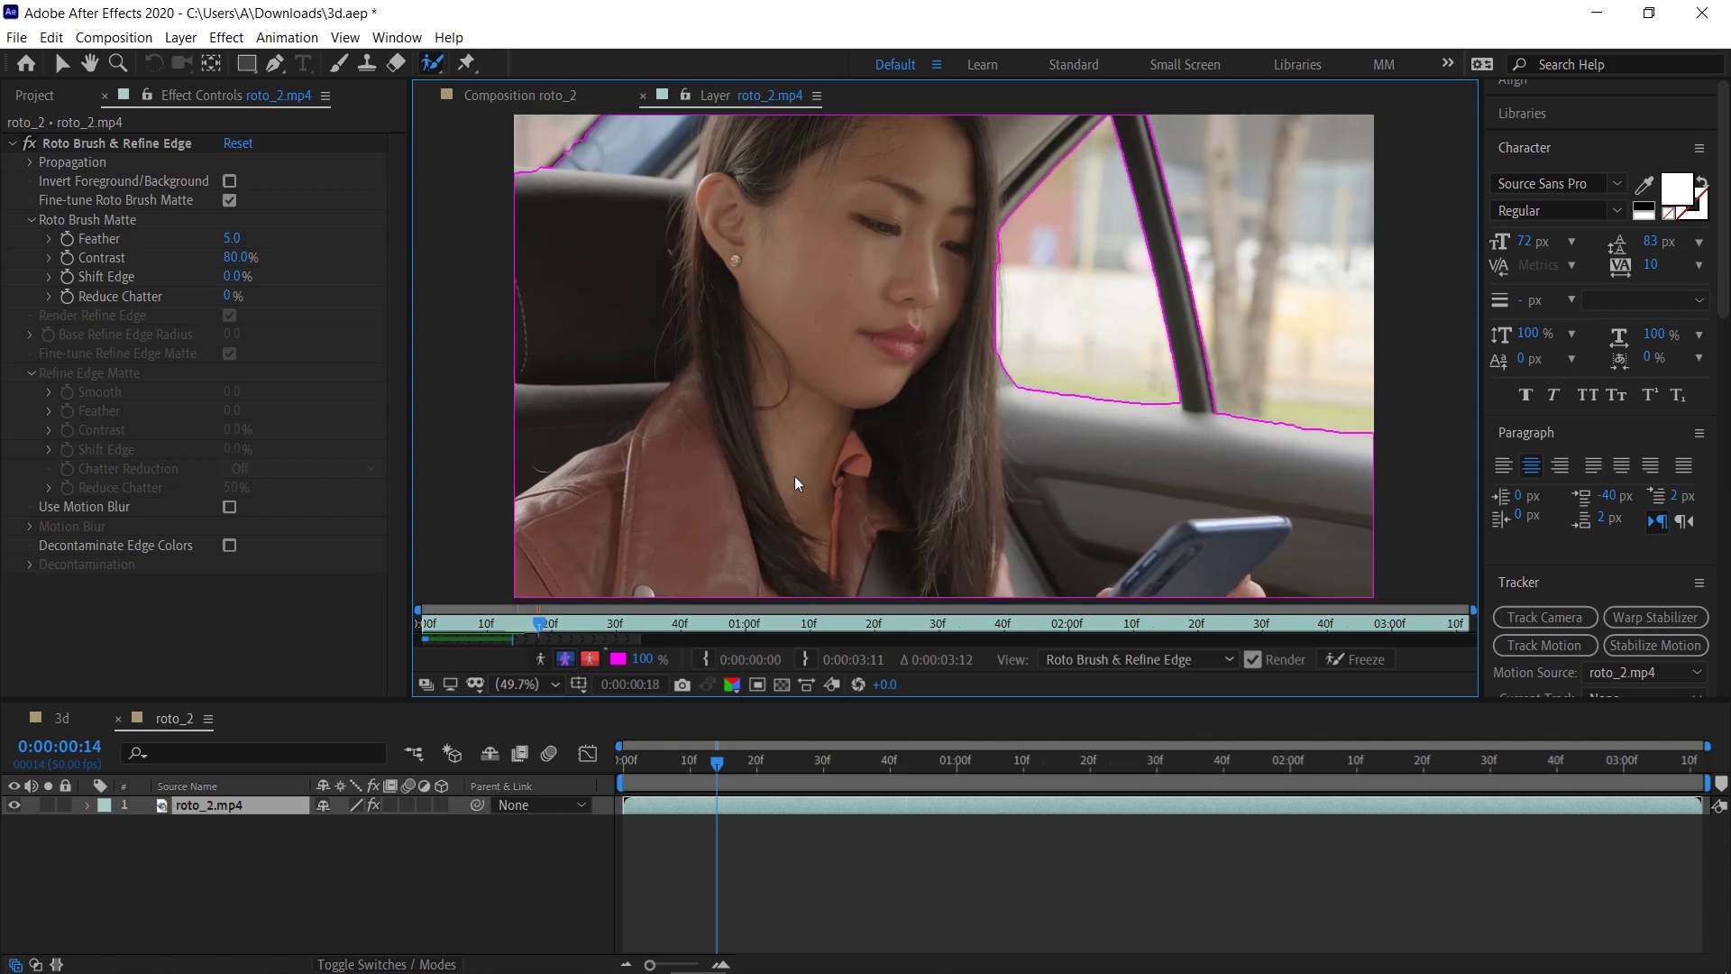
key("Page_Down")
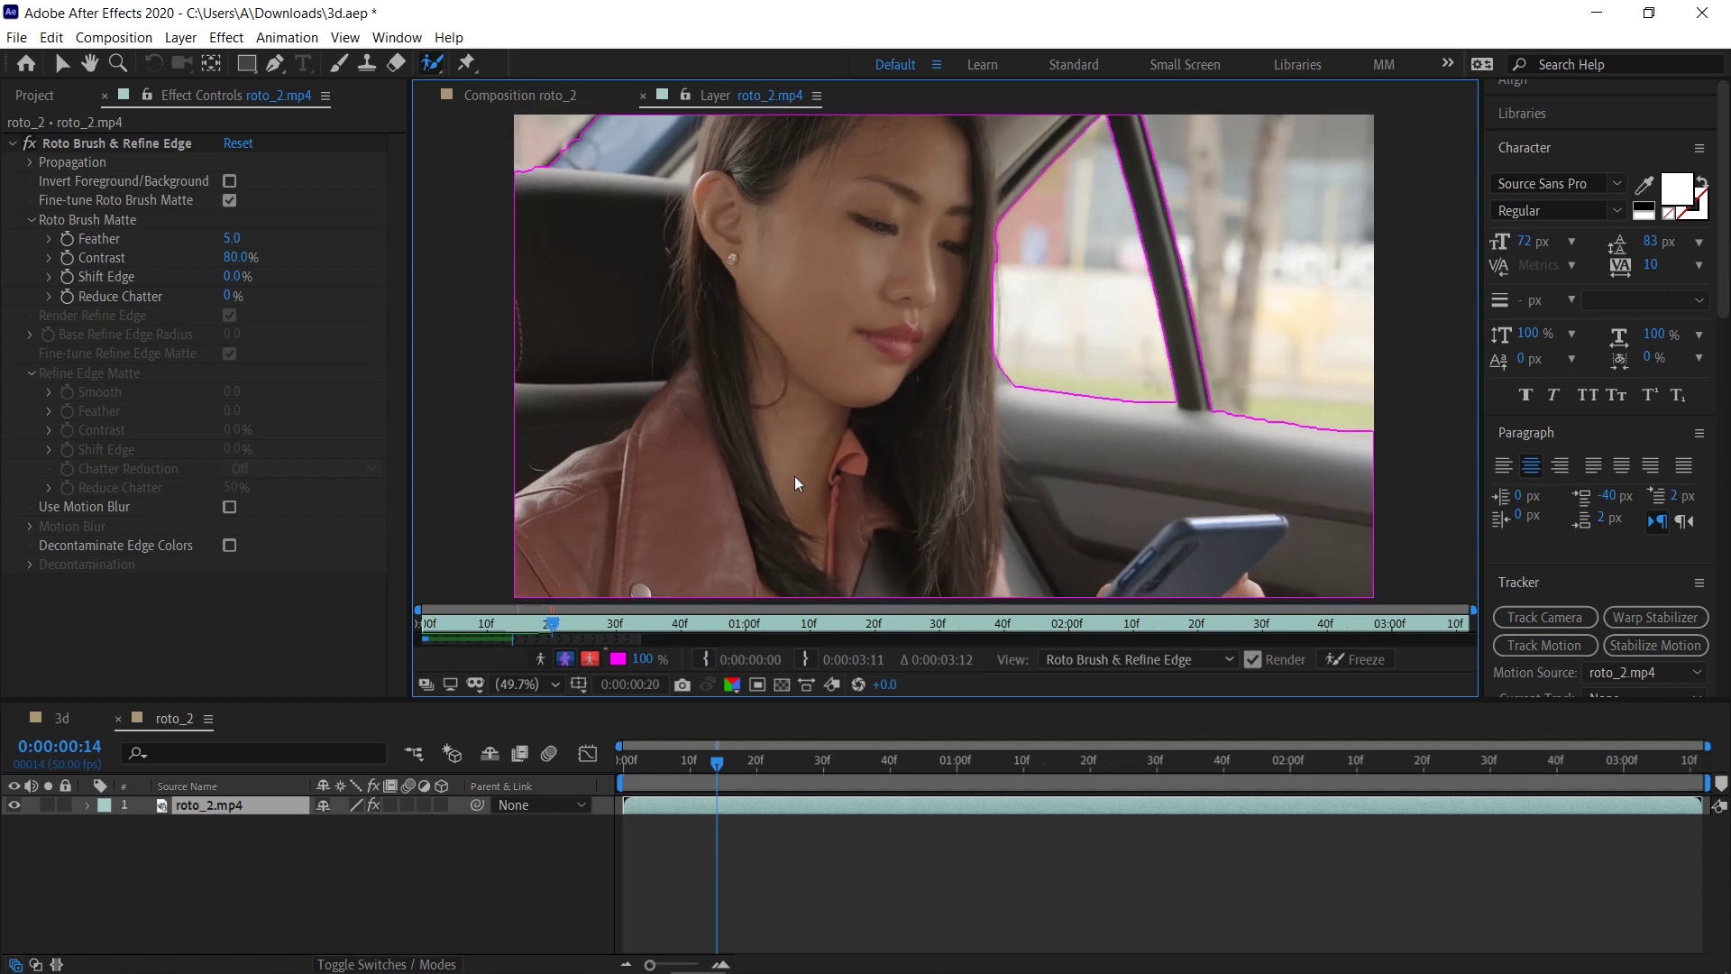
key("Page_Down")
key("Page_Down")
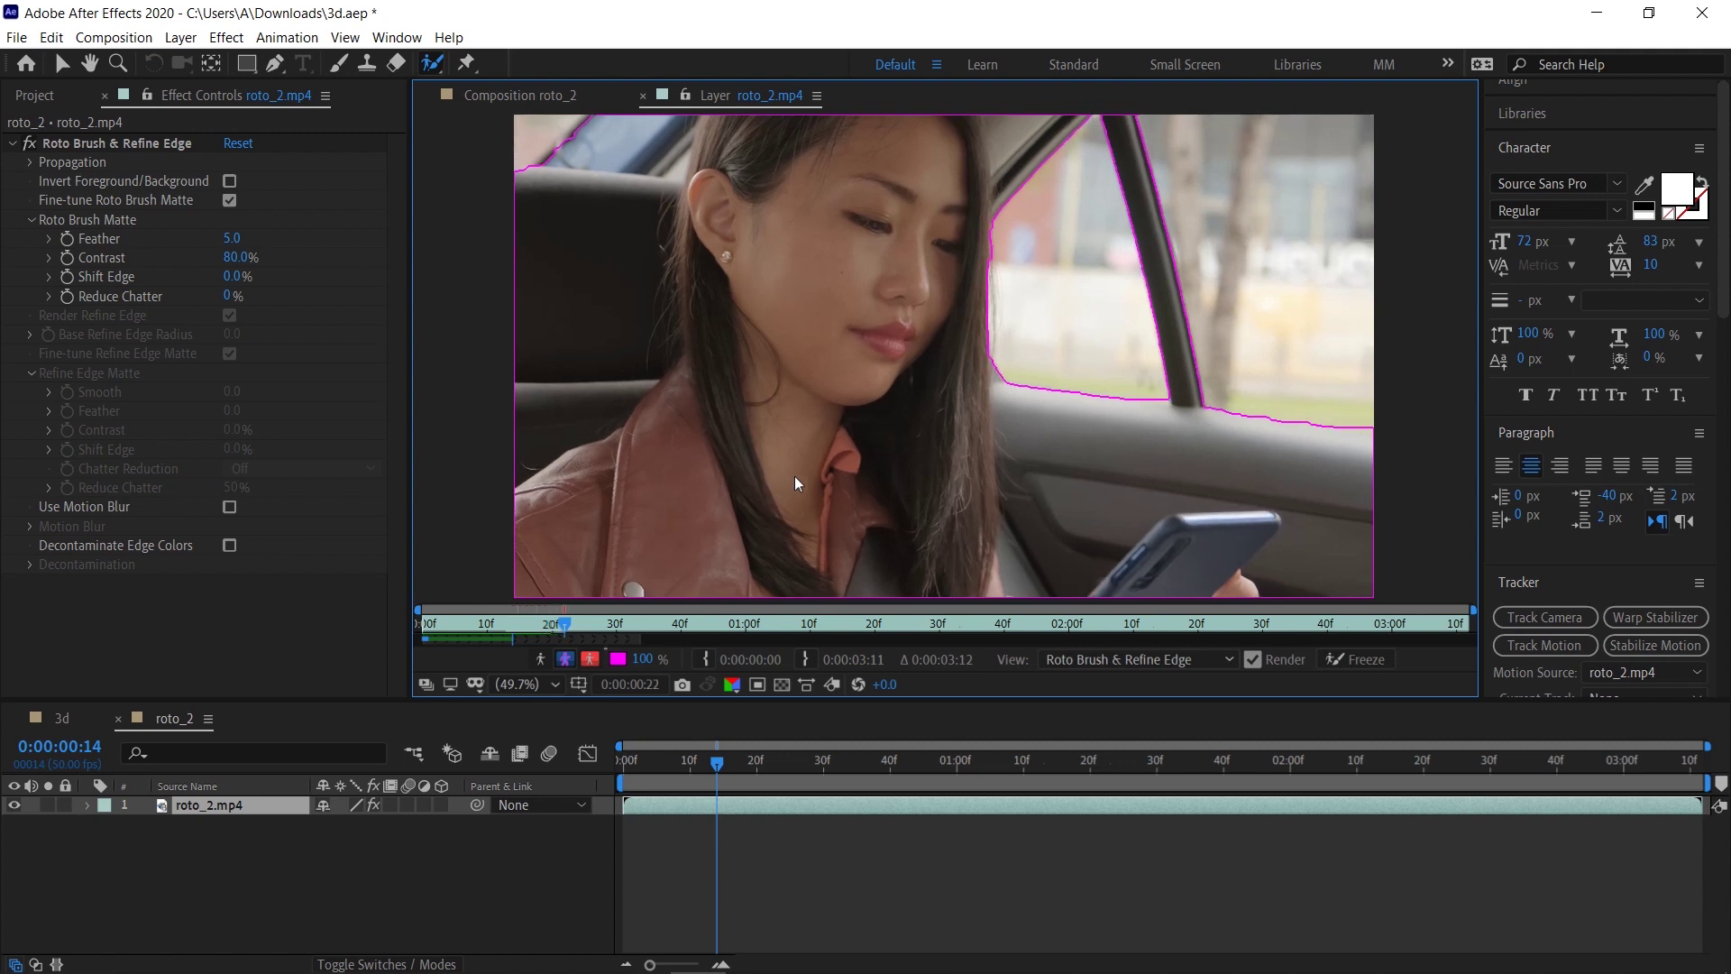
key("Page_Down")
key("Page_Down")
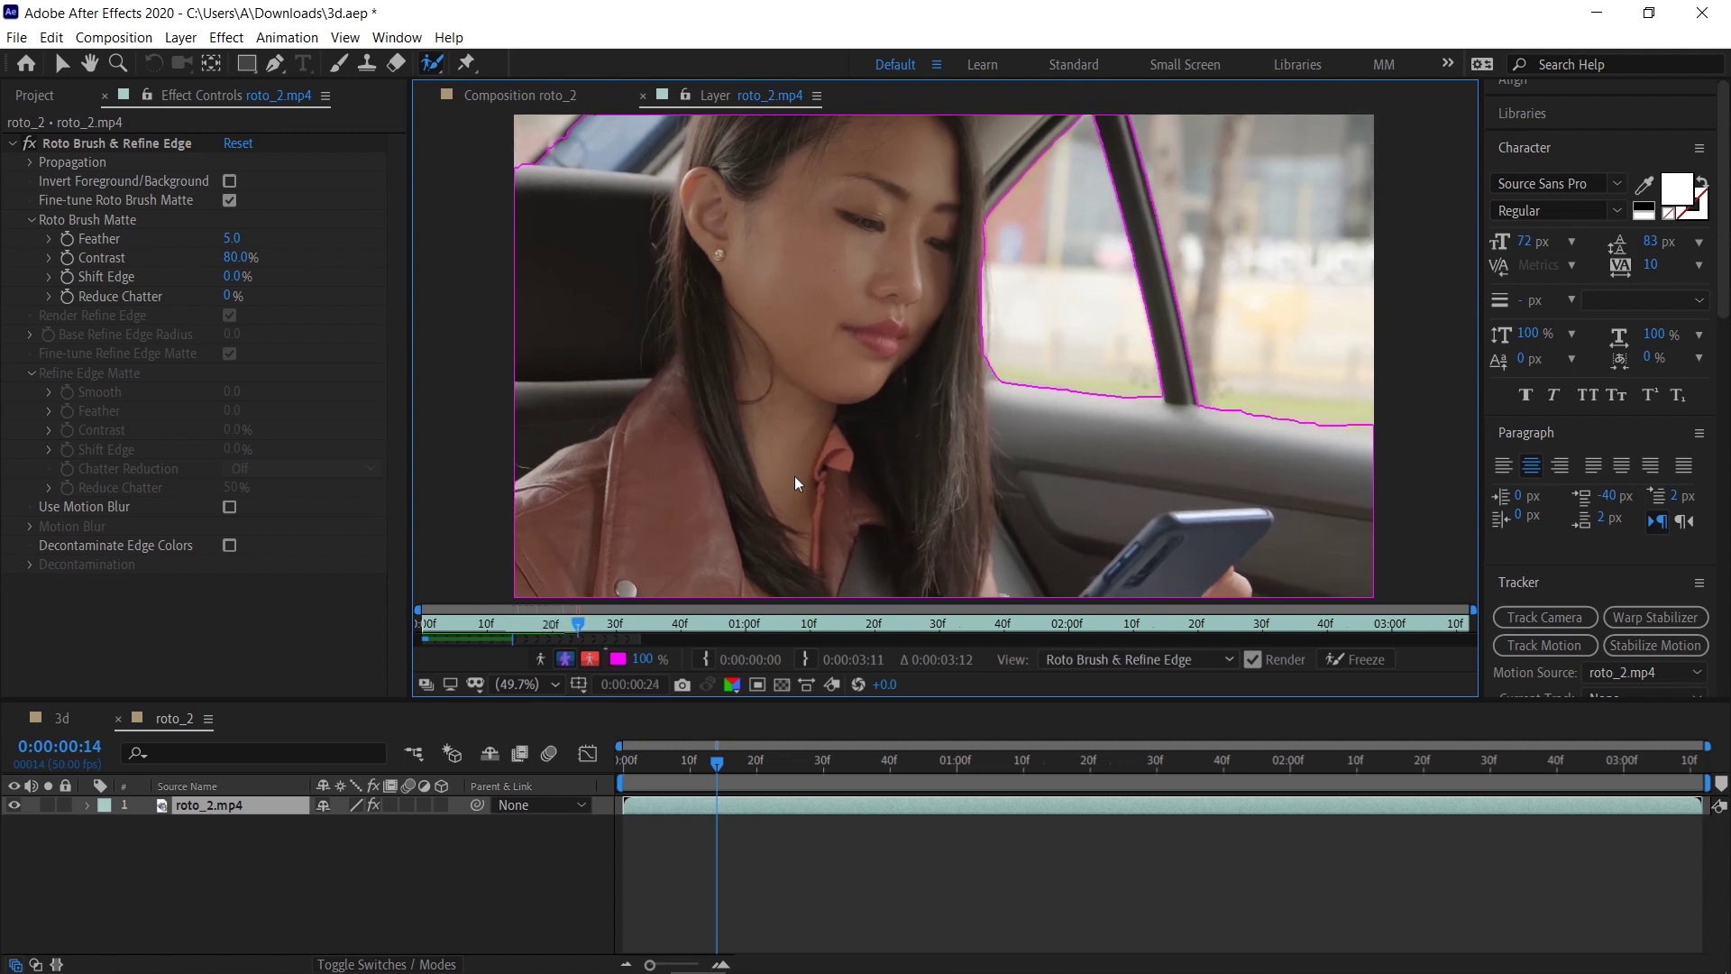
key("Page_Down")
key("Page_Down")
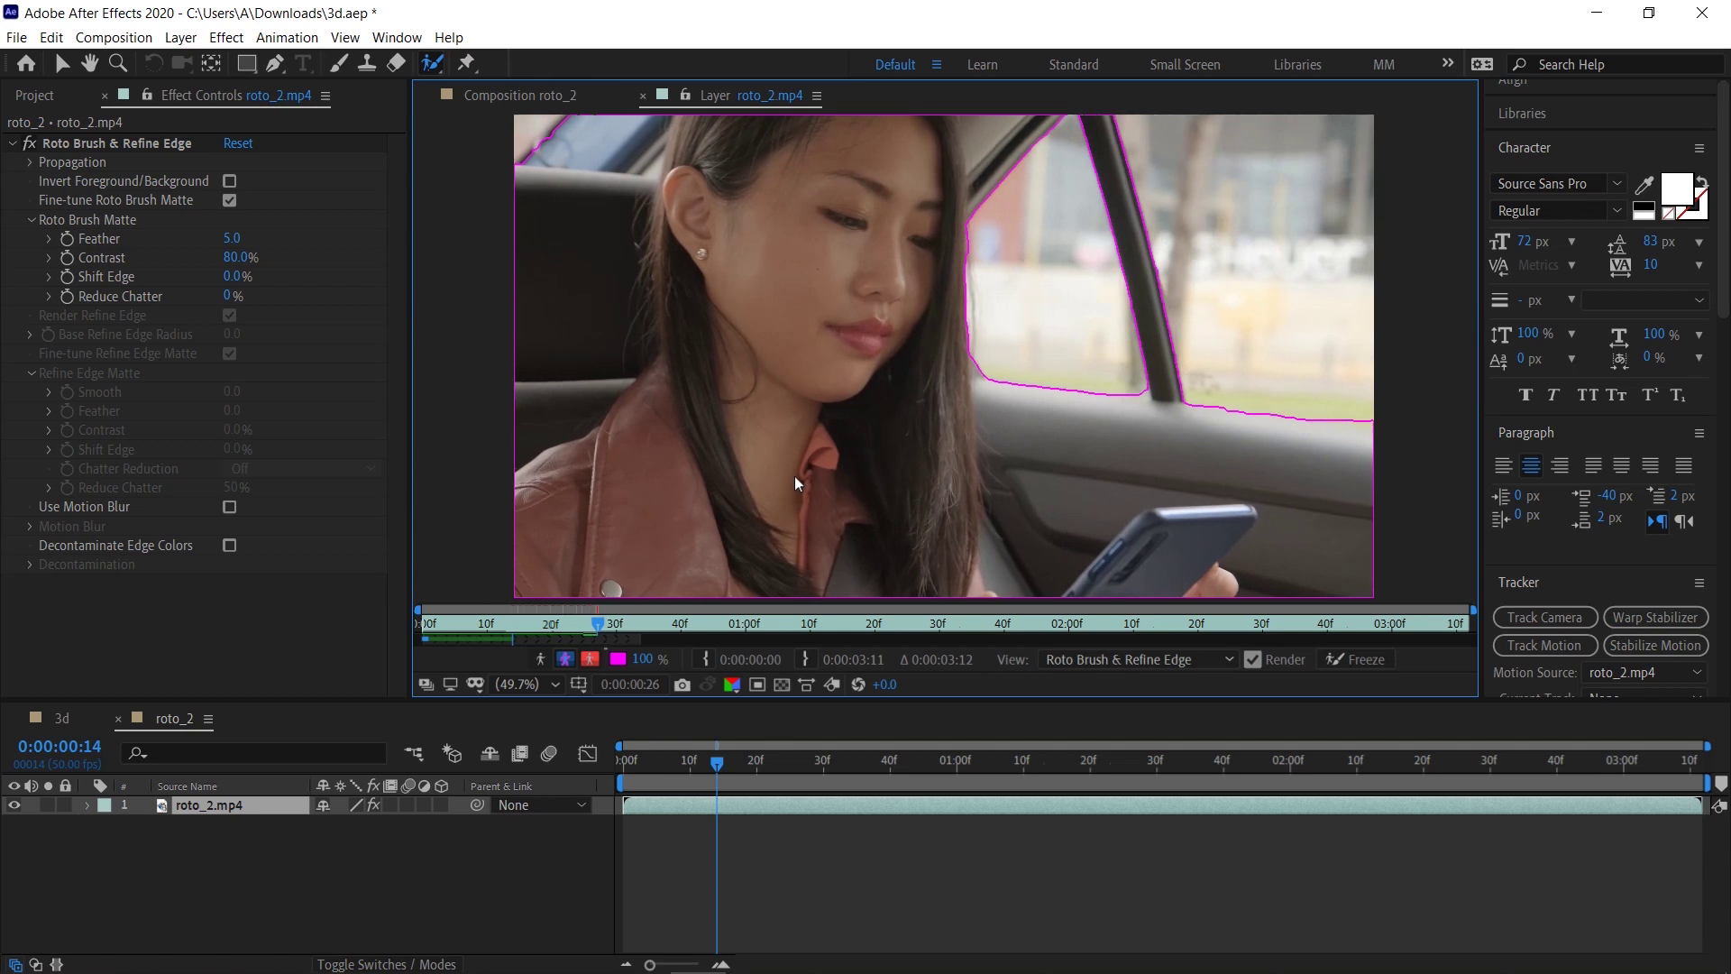
key("Page_Down")
key("Page_Down")
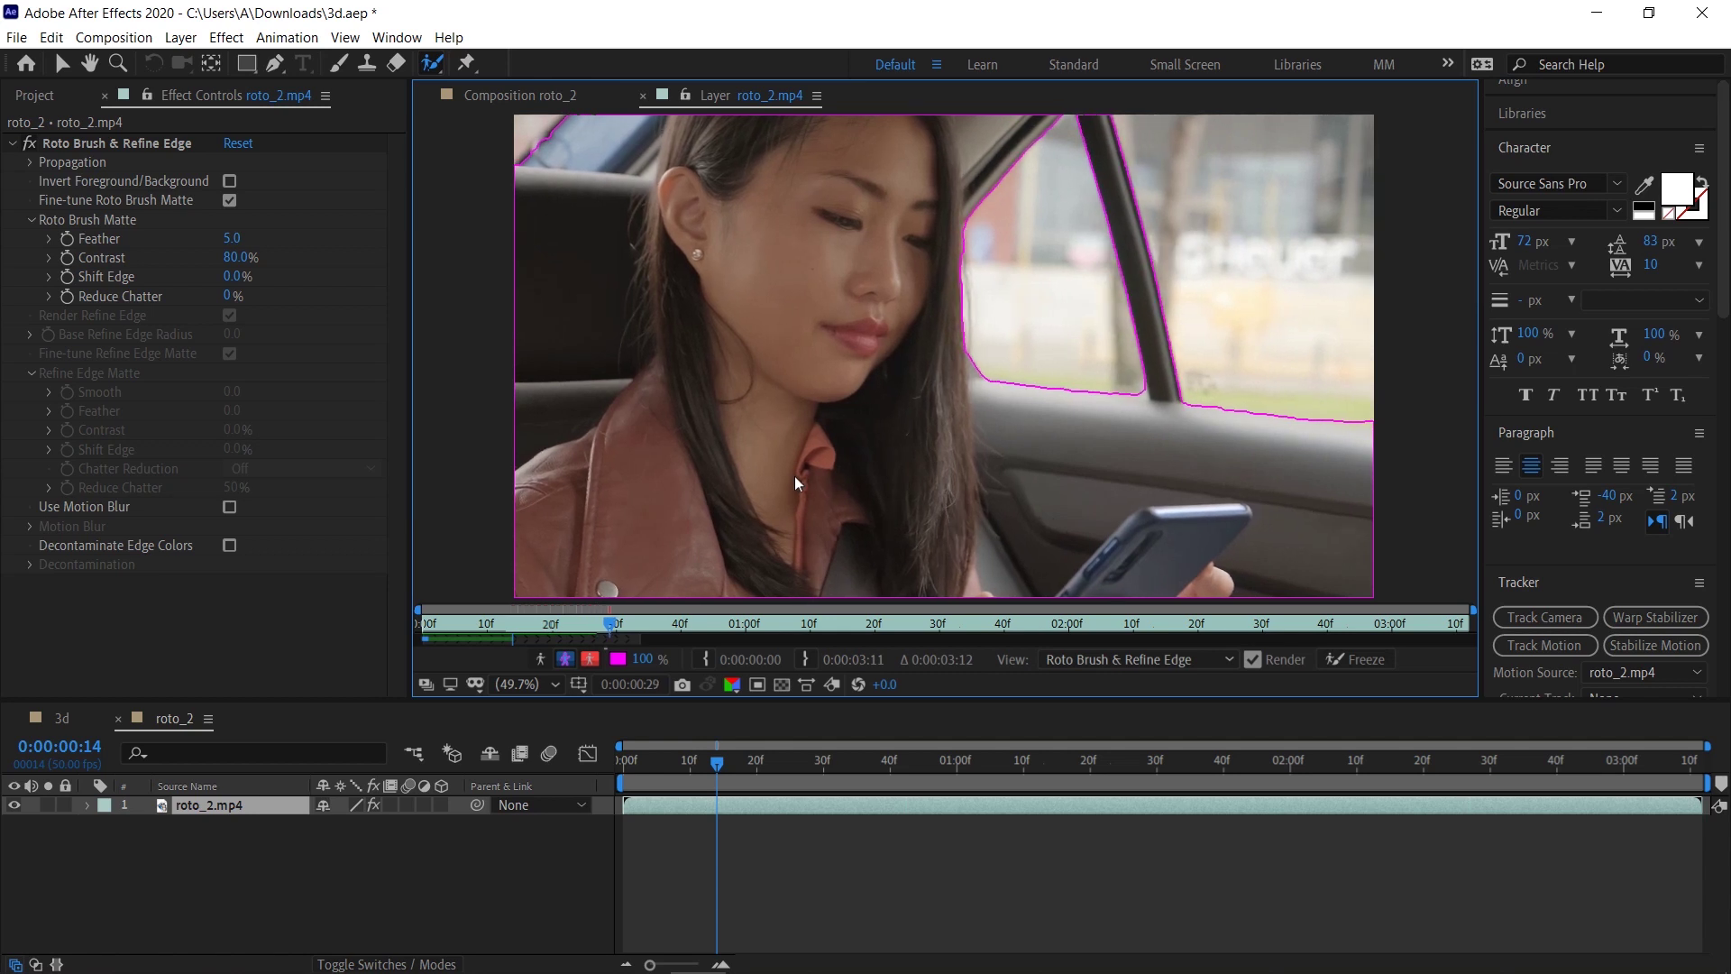
key("Page_Down")
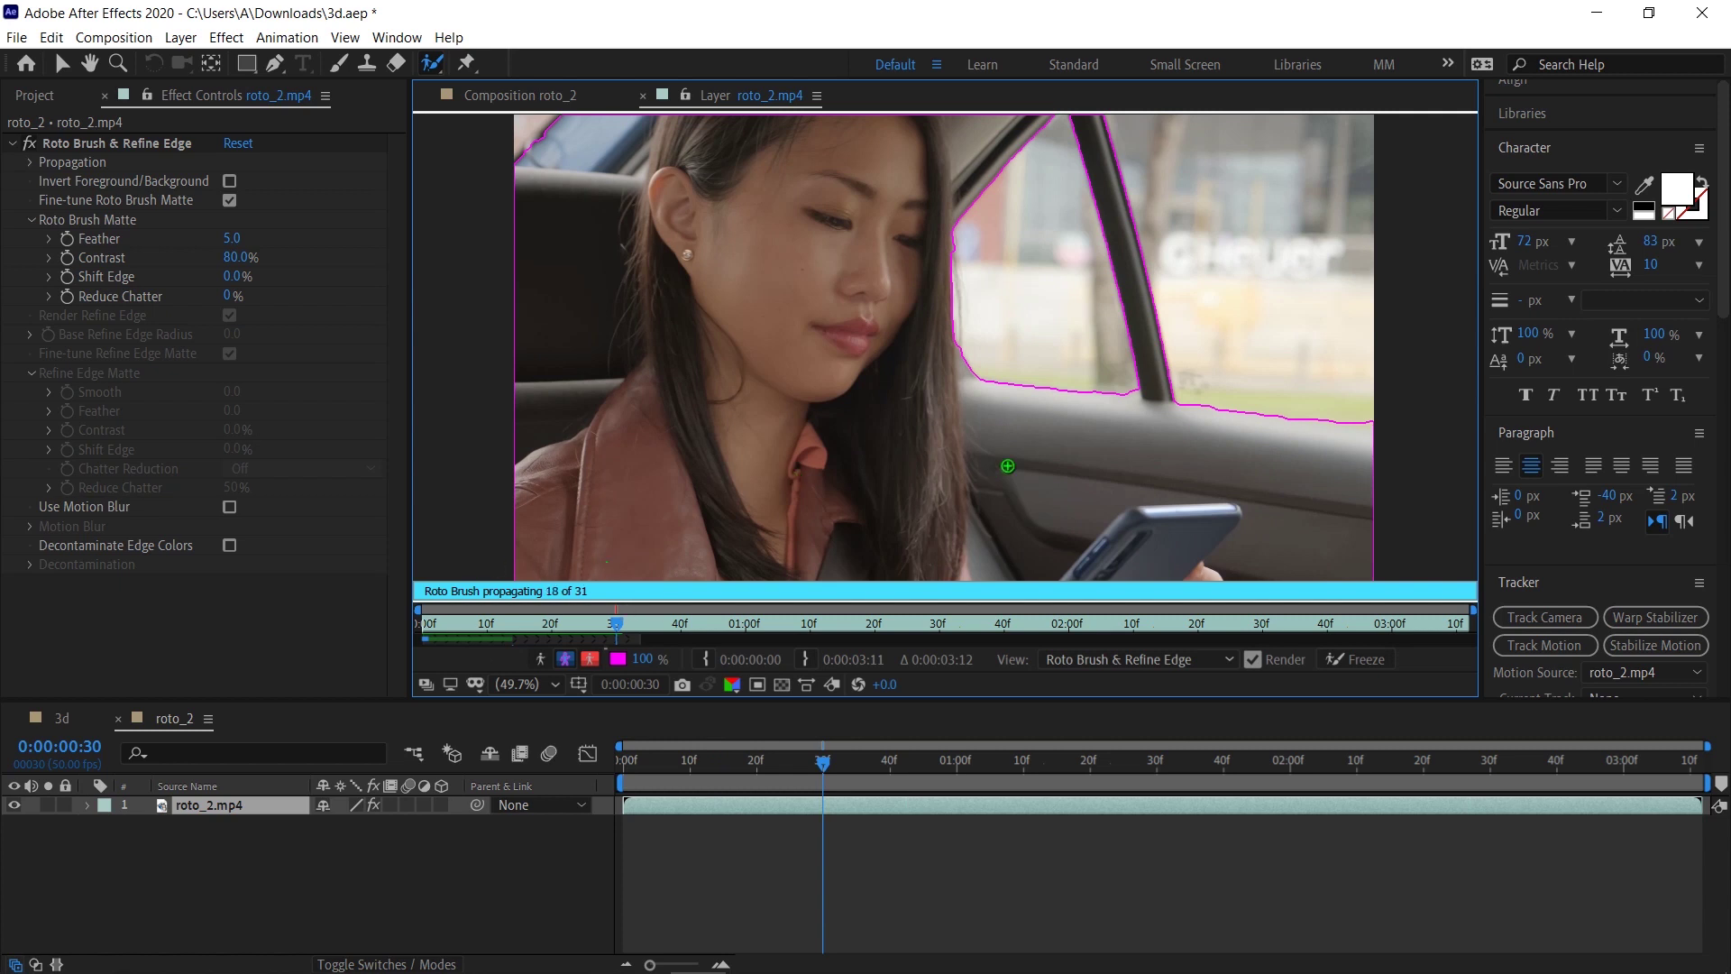
Switch to Premiere Pro and show the udemy_courses project's Effects panel with its categories.
key("alt+Tab")
key("Tab")
key("Tab")
key("Tab")
key("Tab")
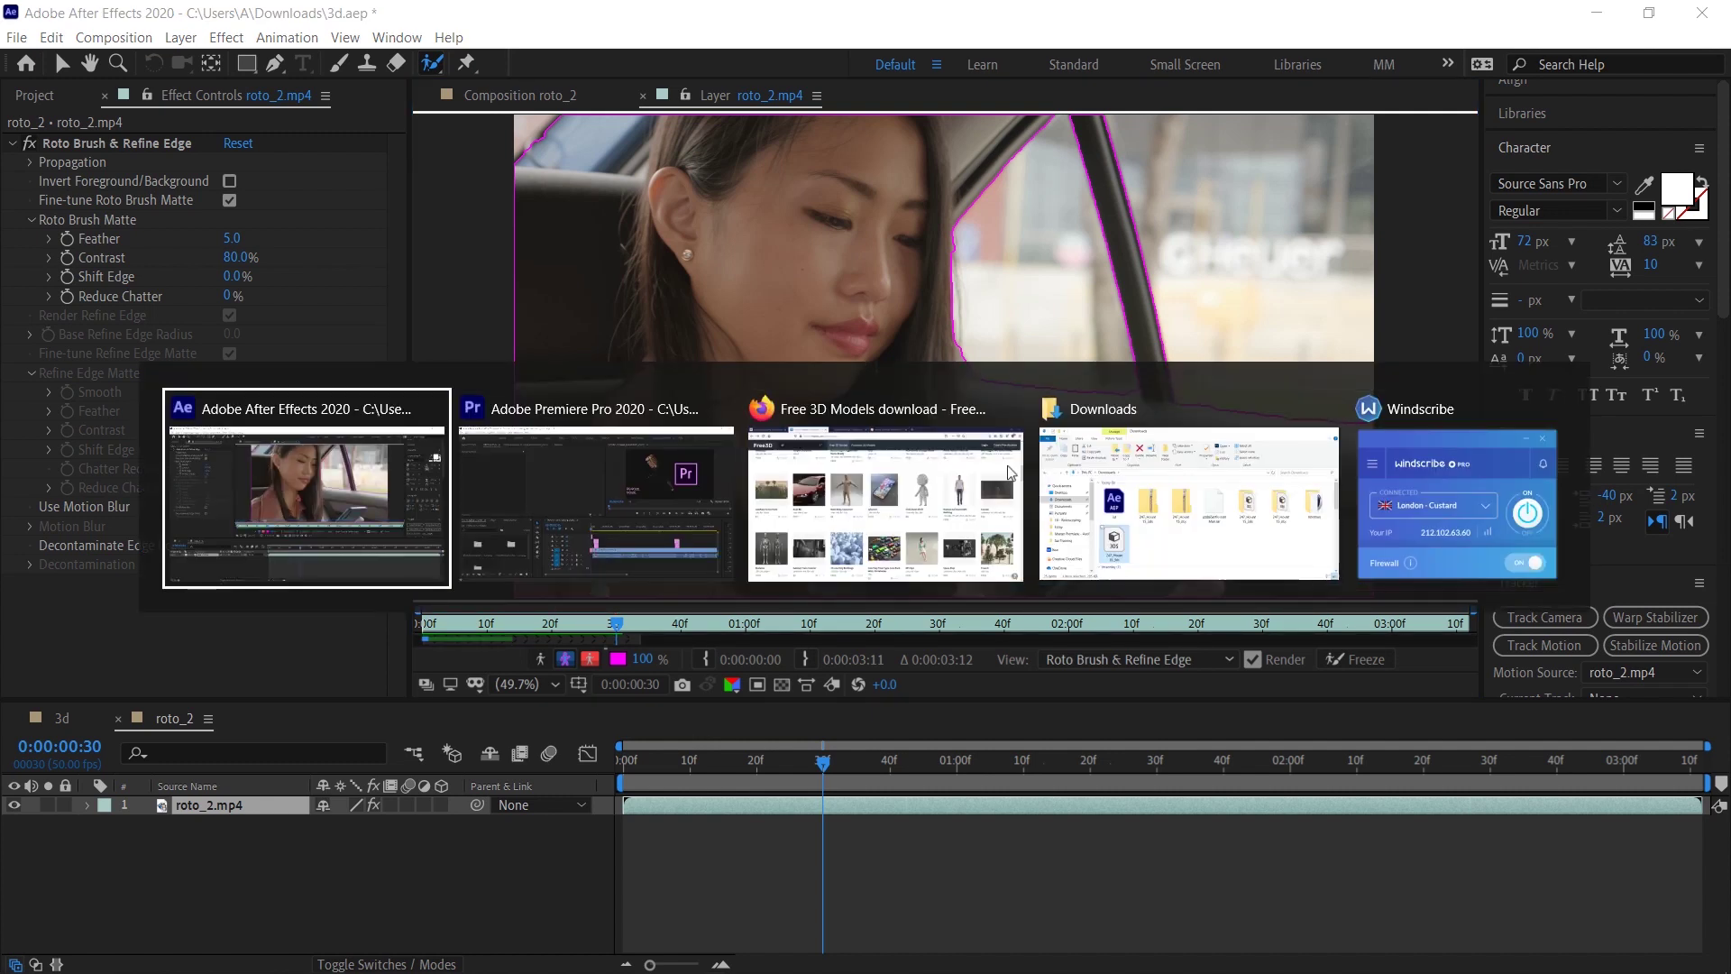
key("Tab")
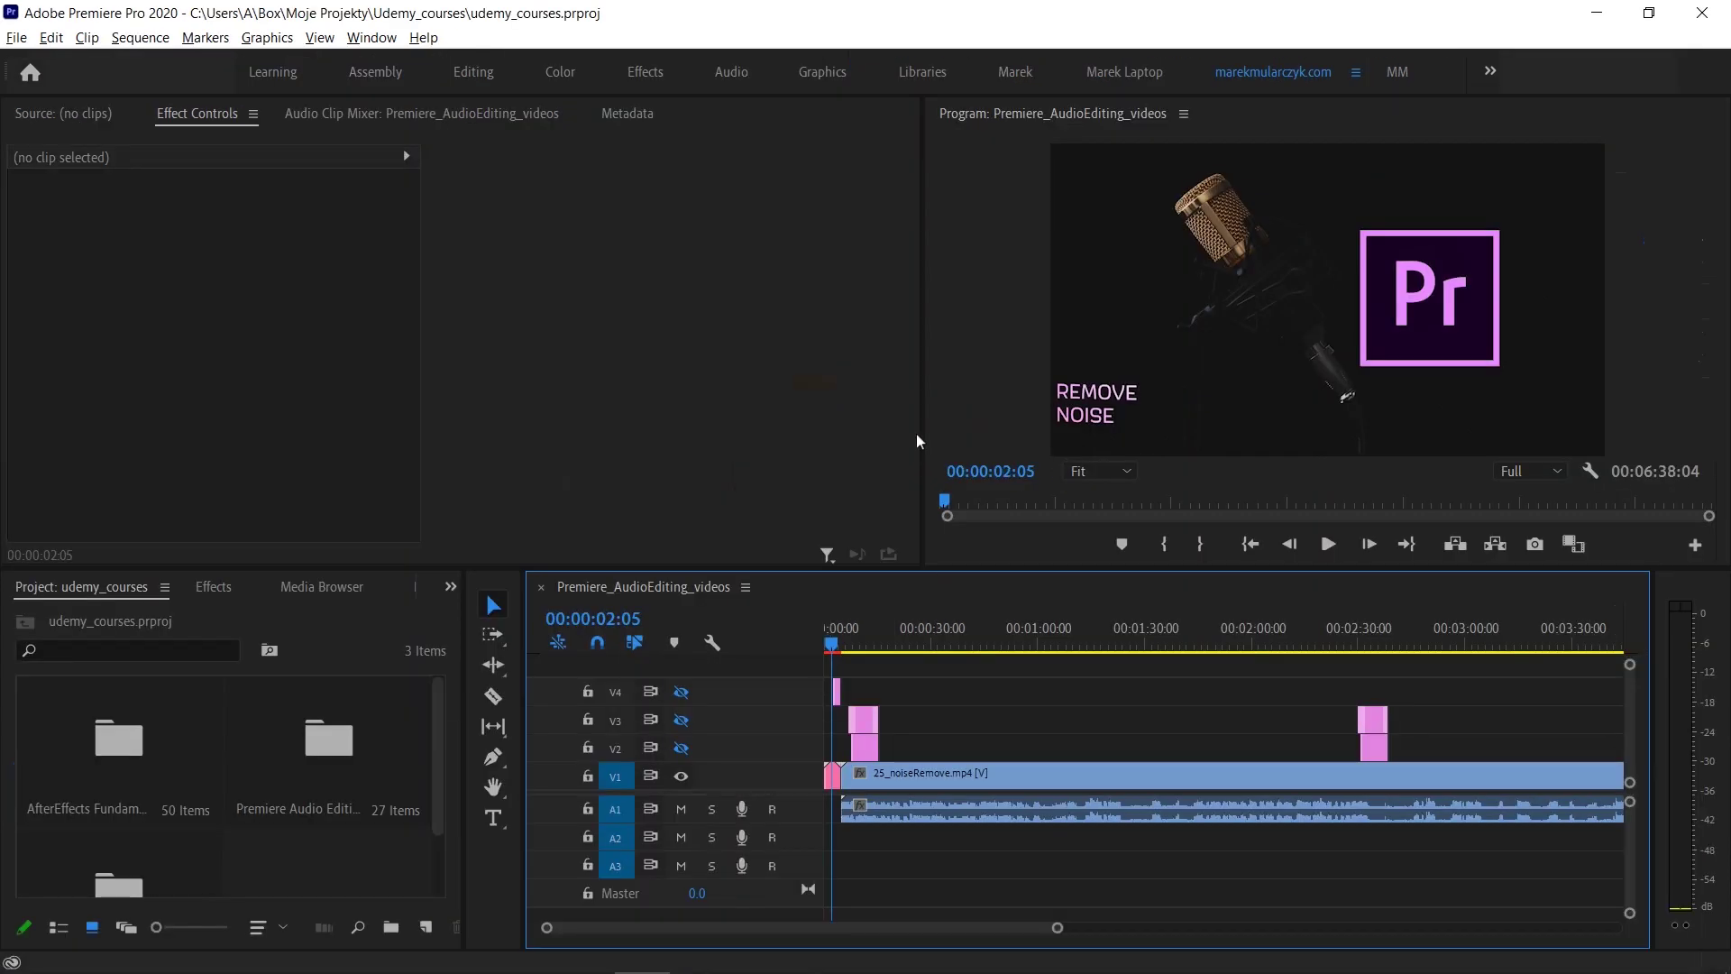
left_click(212, 587)
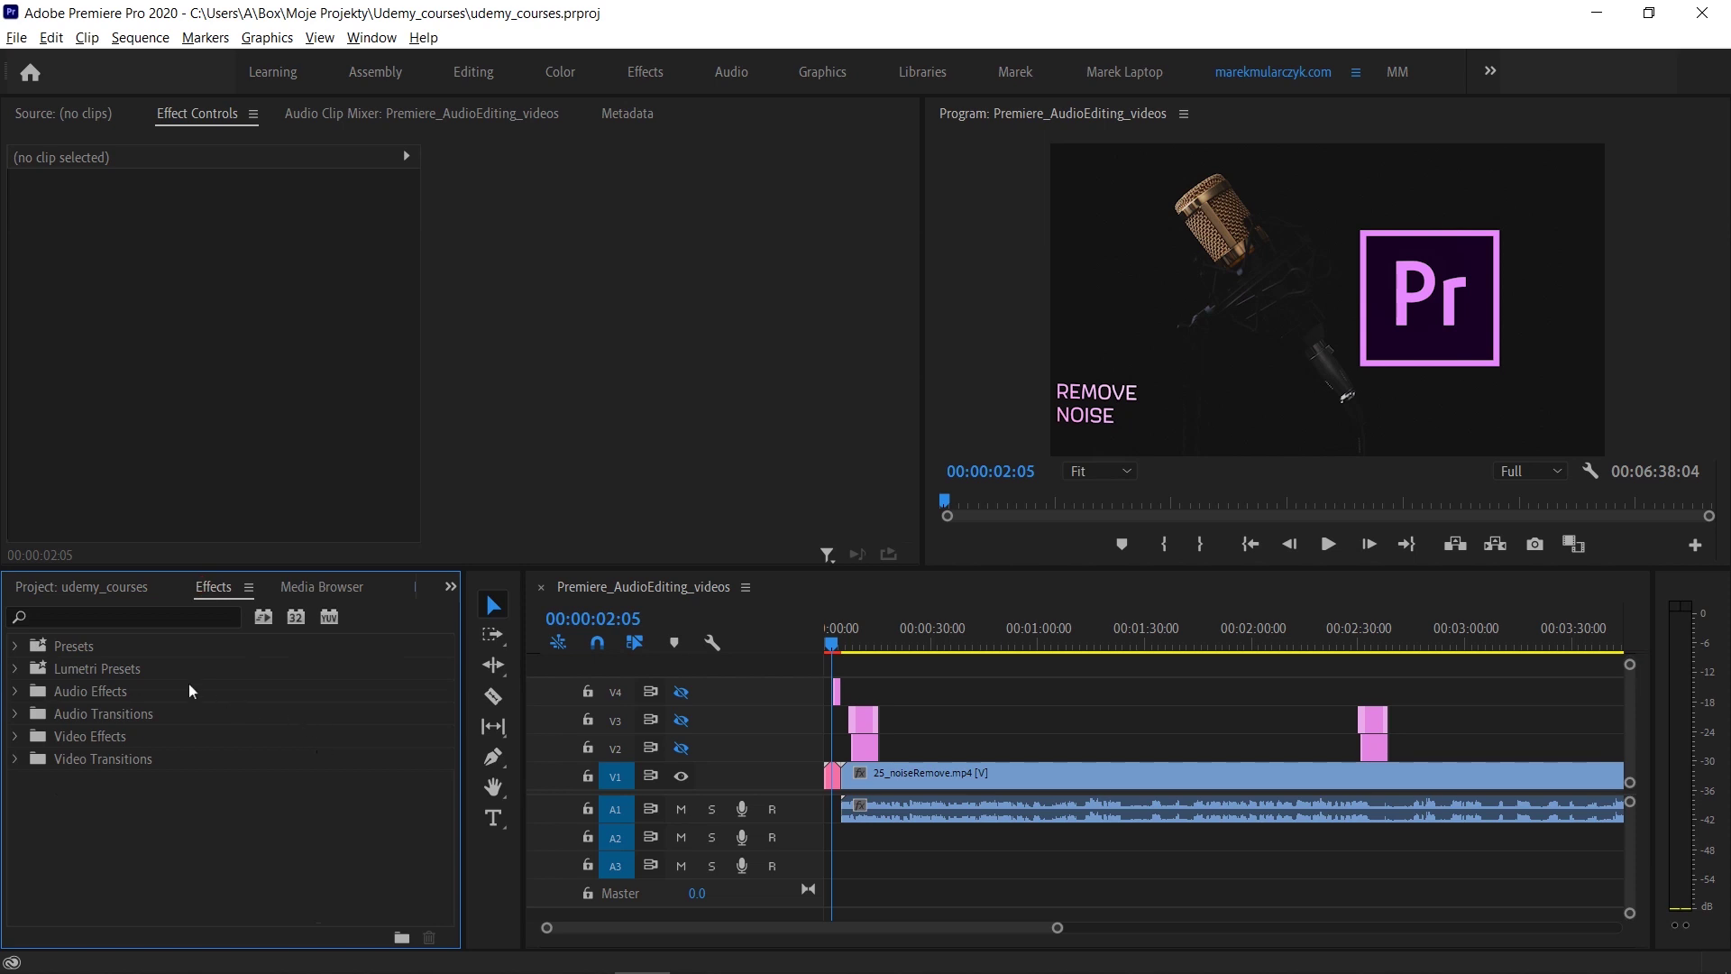
Return Premiere Pro to its project folders, then leave for Photoshop's Home screen.
left_click(90, 587)
key("alt+Tab")
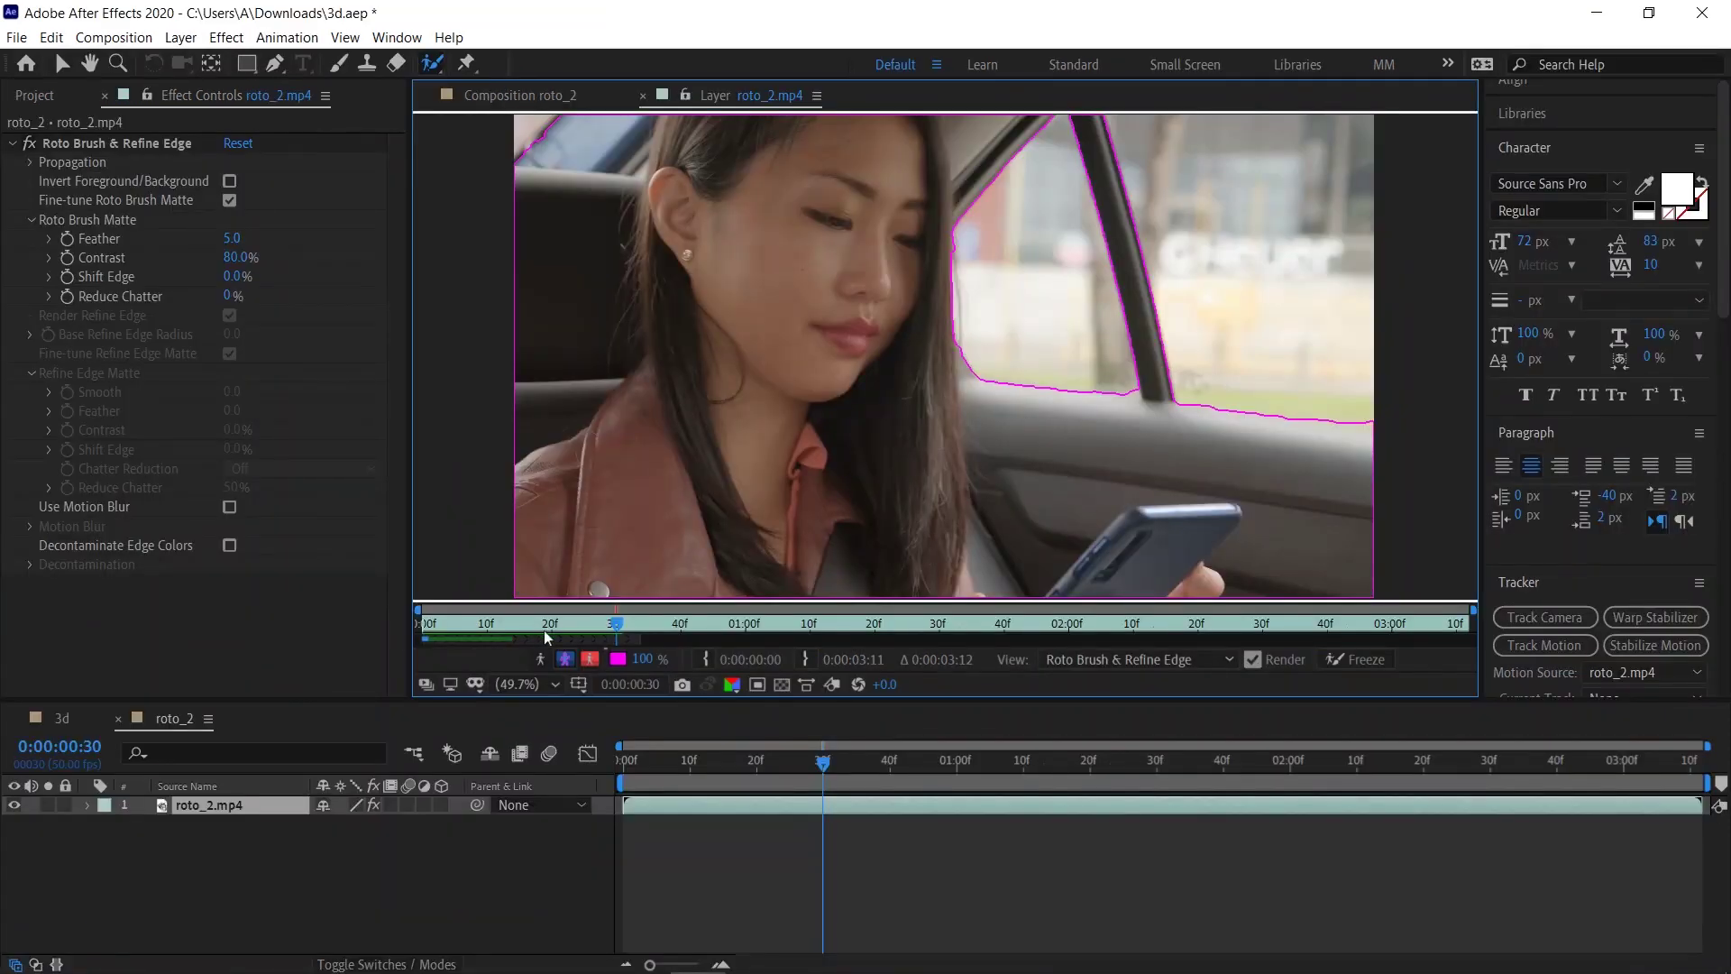
key("super")
key("super")
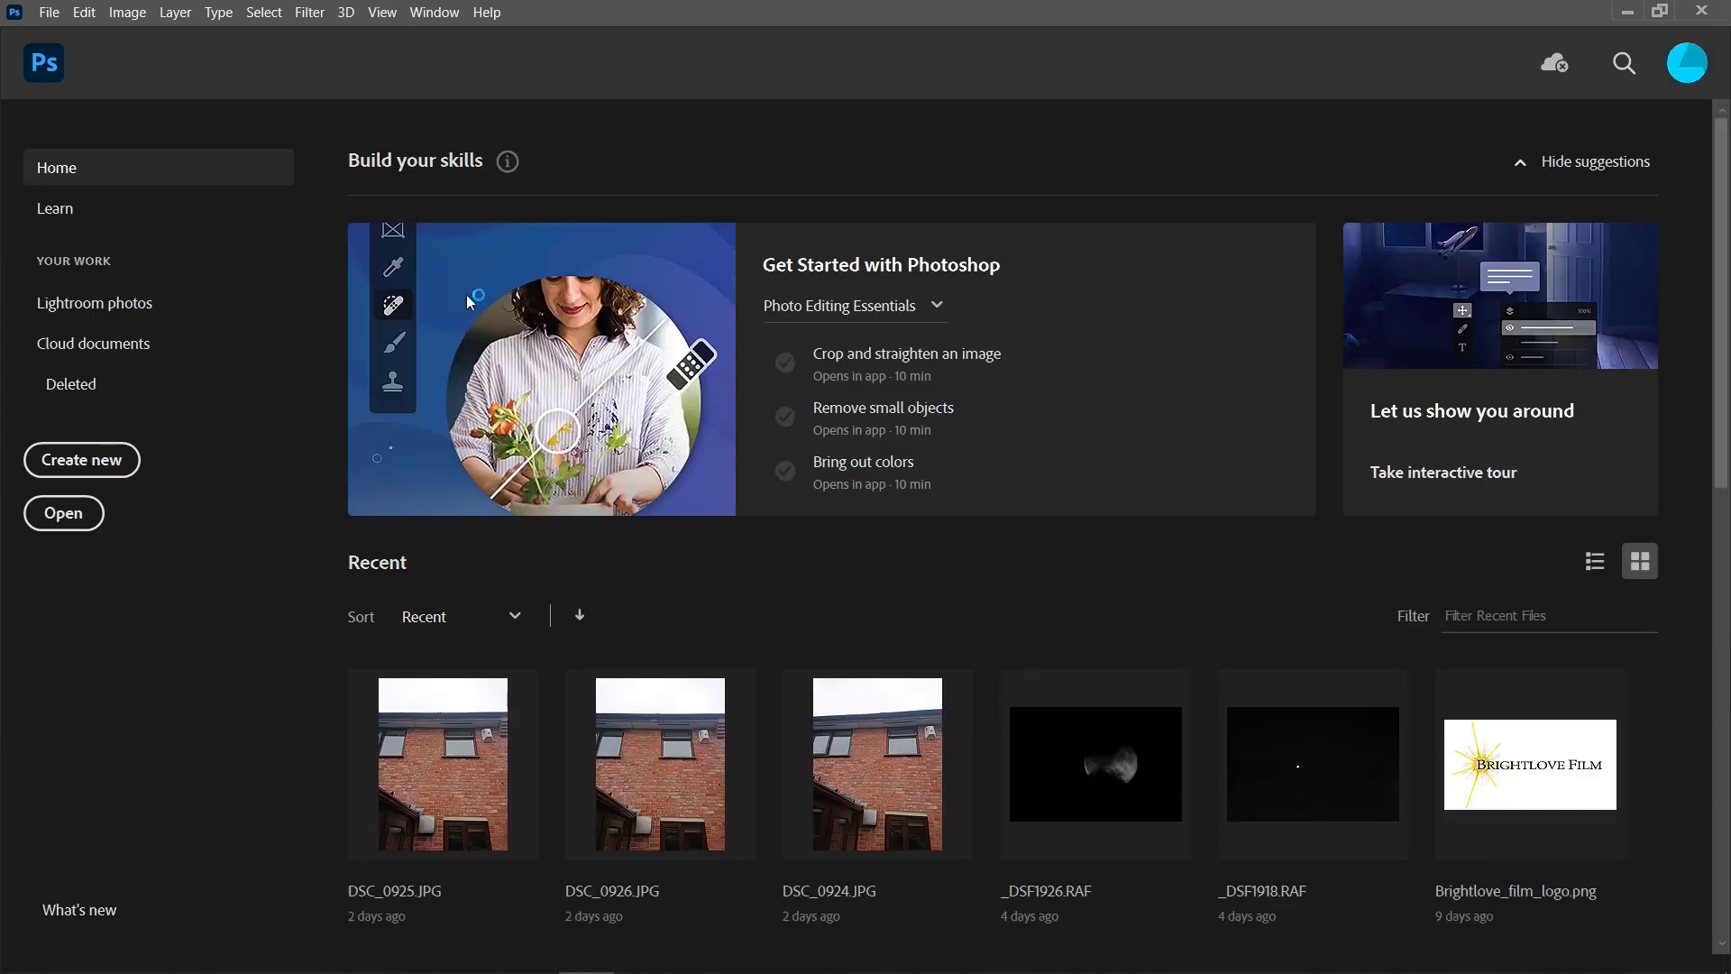
right_click(1111, 963)
left_click(1209, 849)
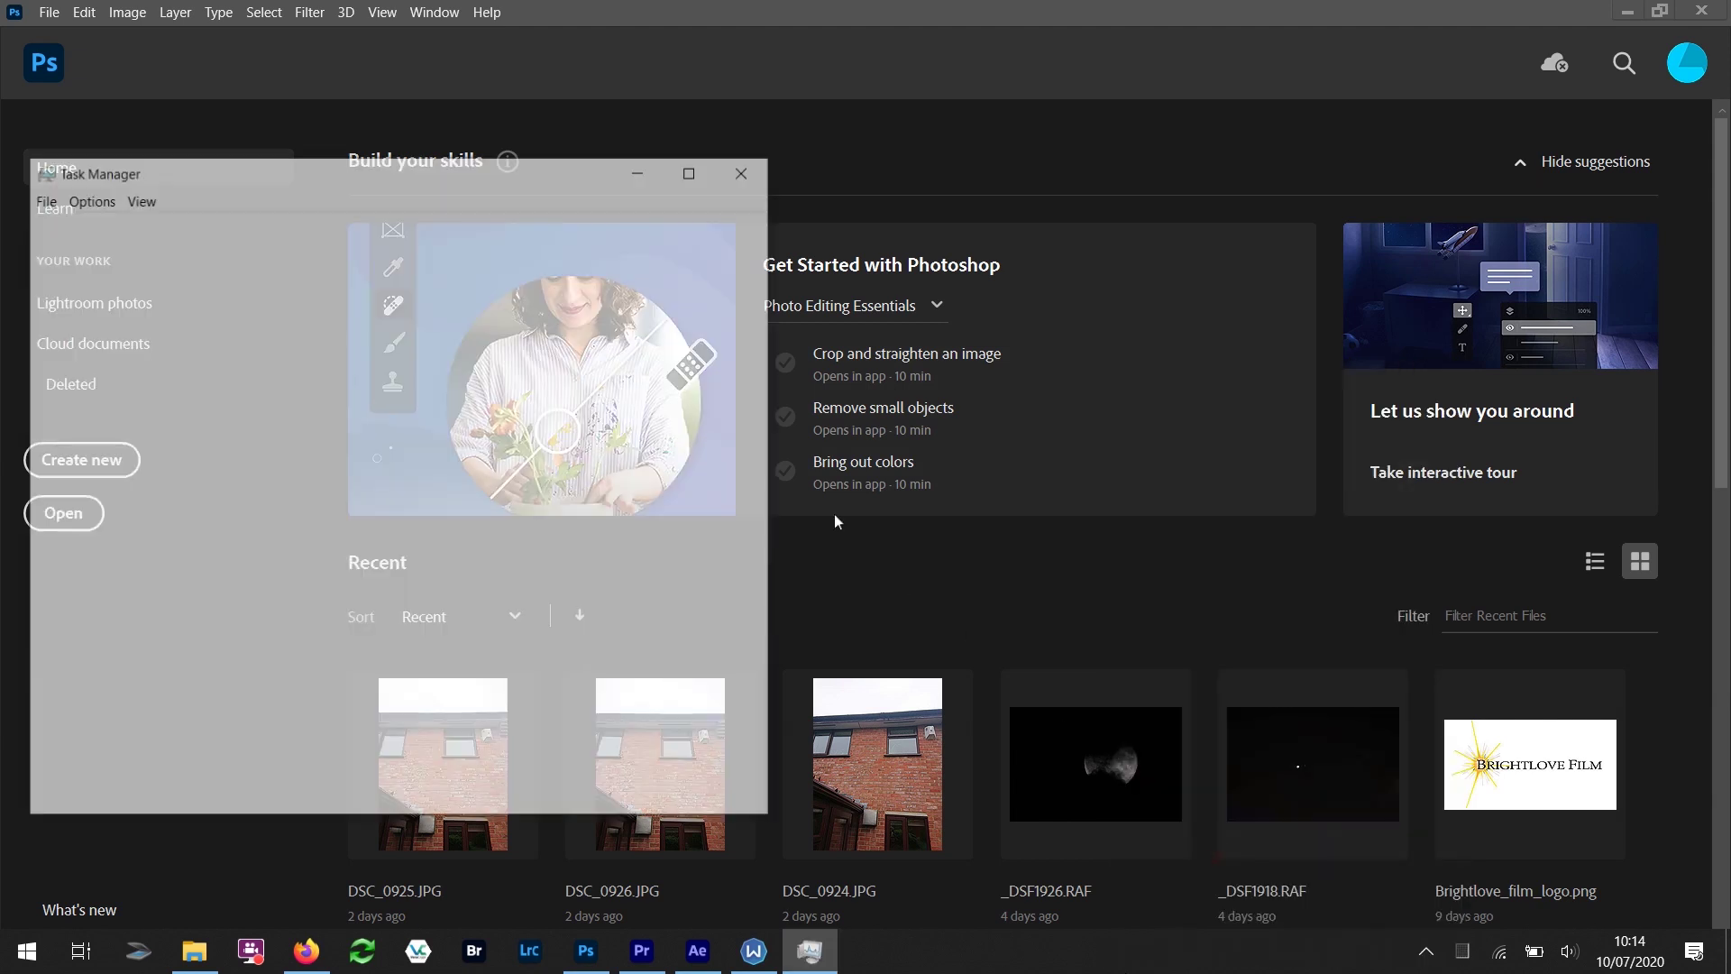
left_click_drag(532, 173, 974, 121)
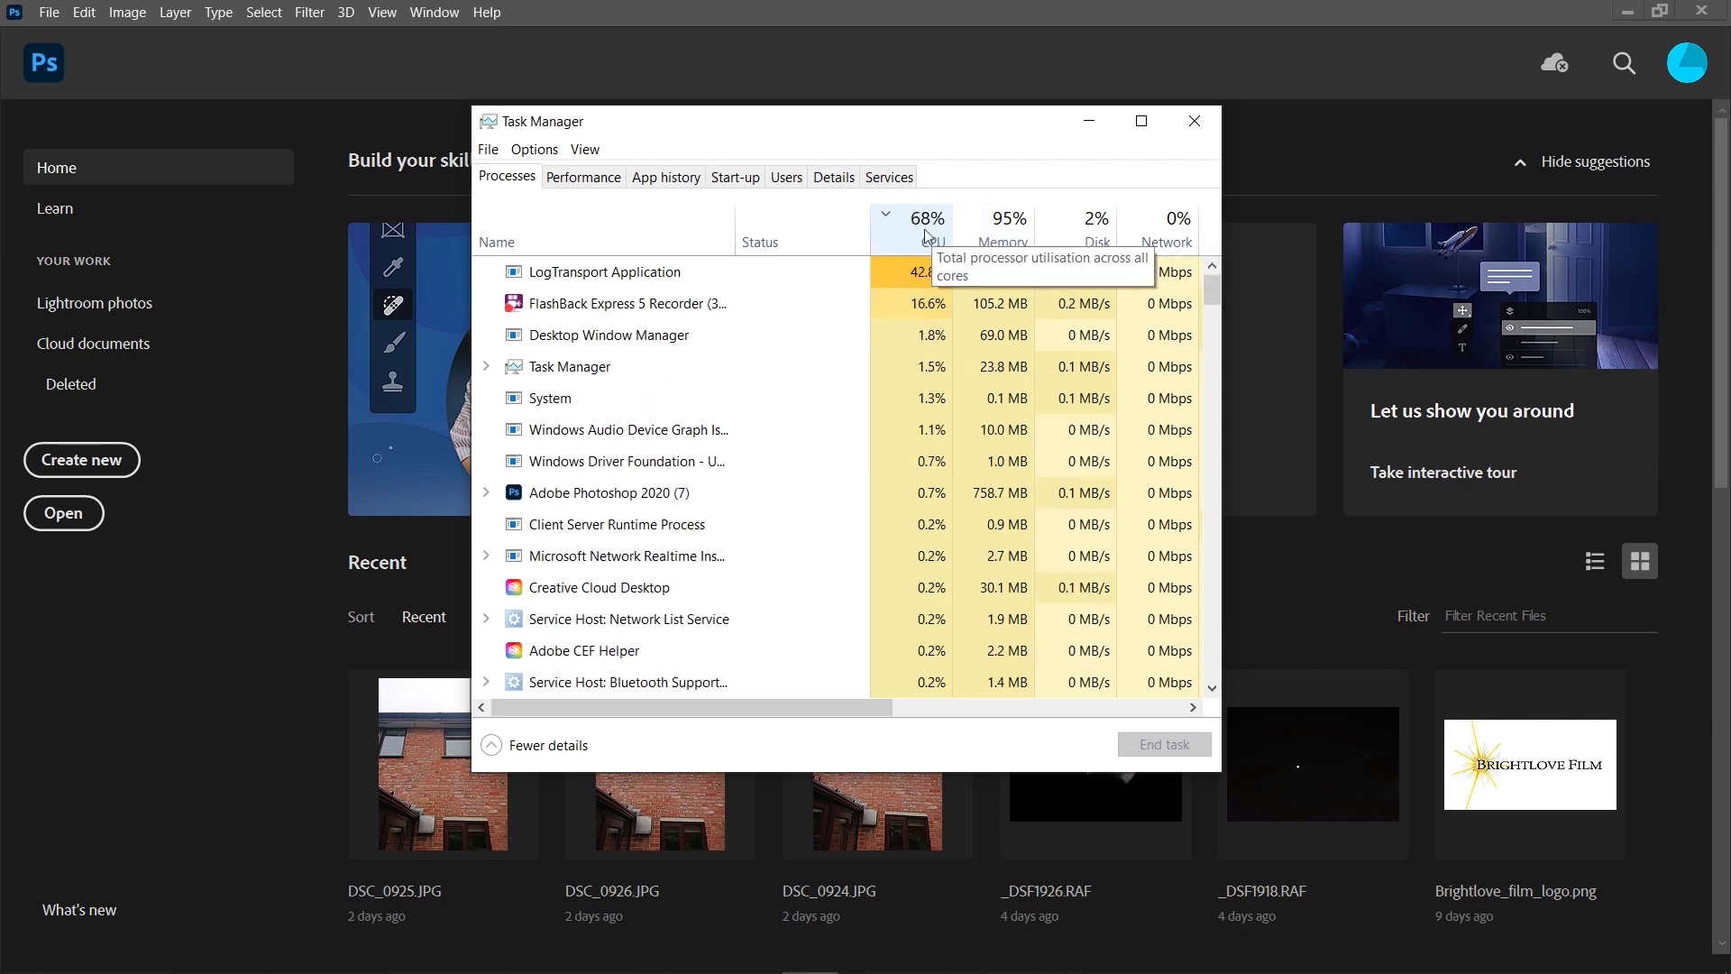
left_click(635, 281)
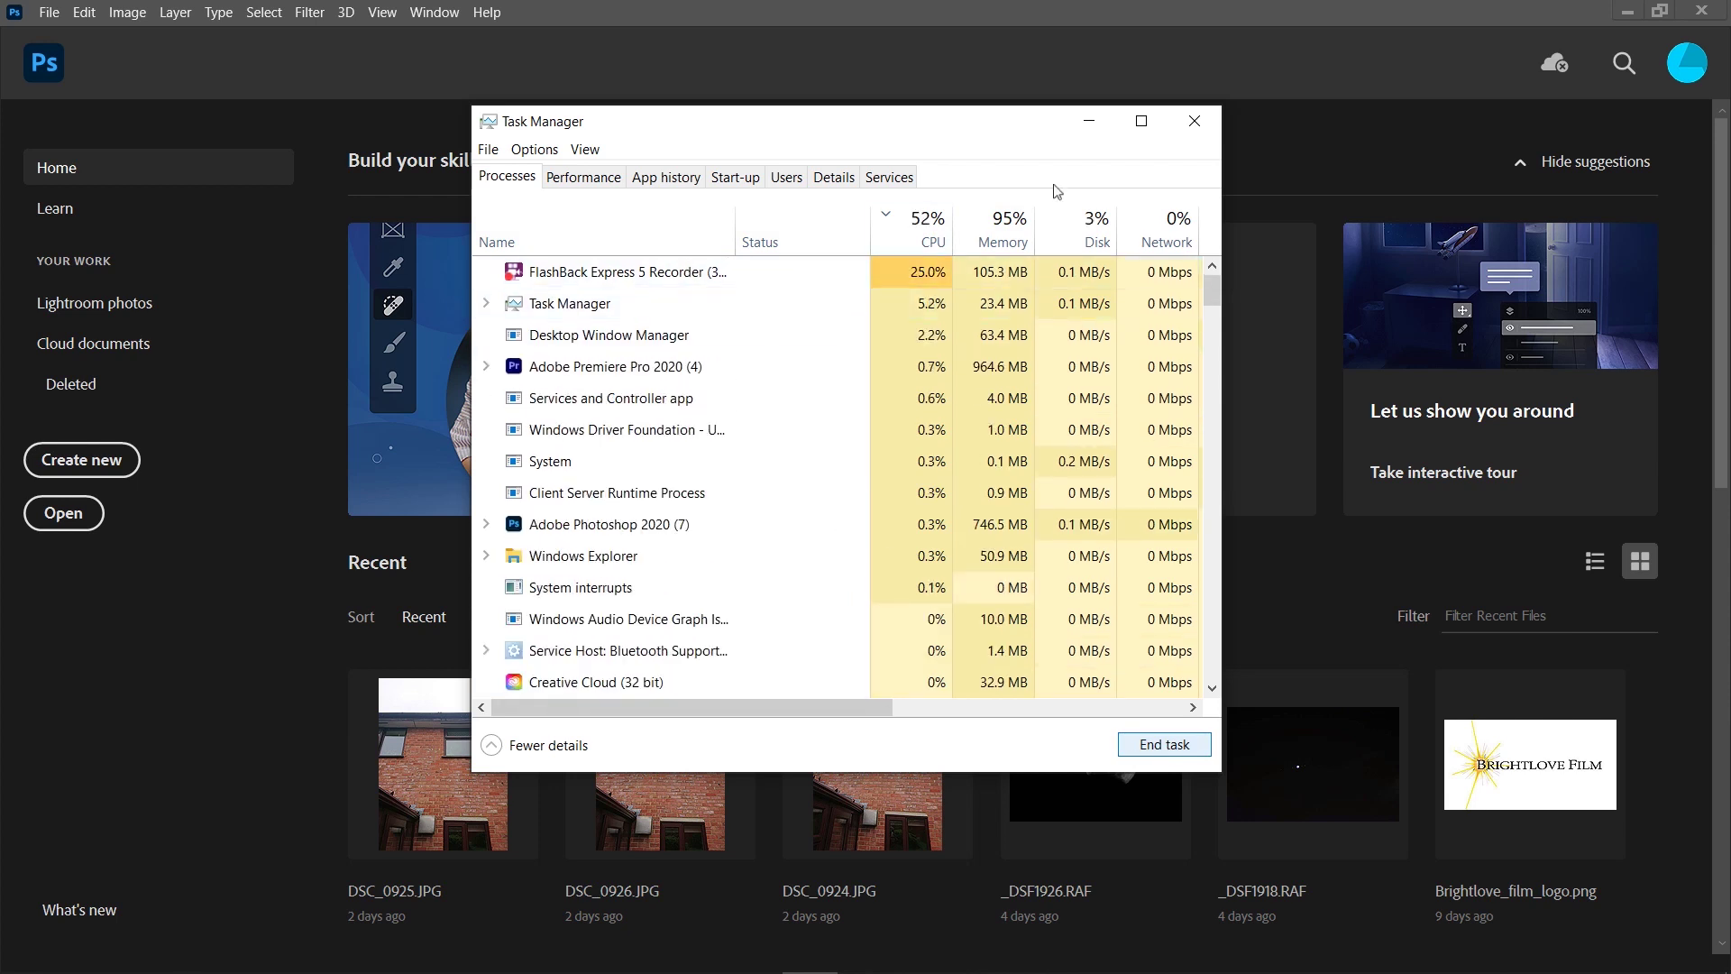
left_click_drag(965, 119, 897, 195)
left_click(963, 287)
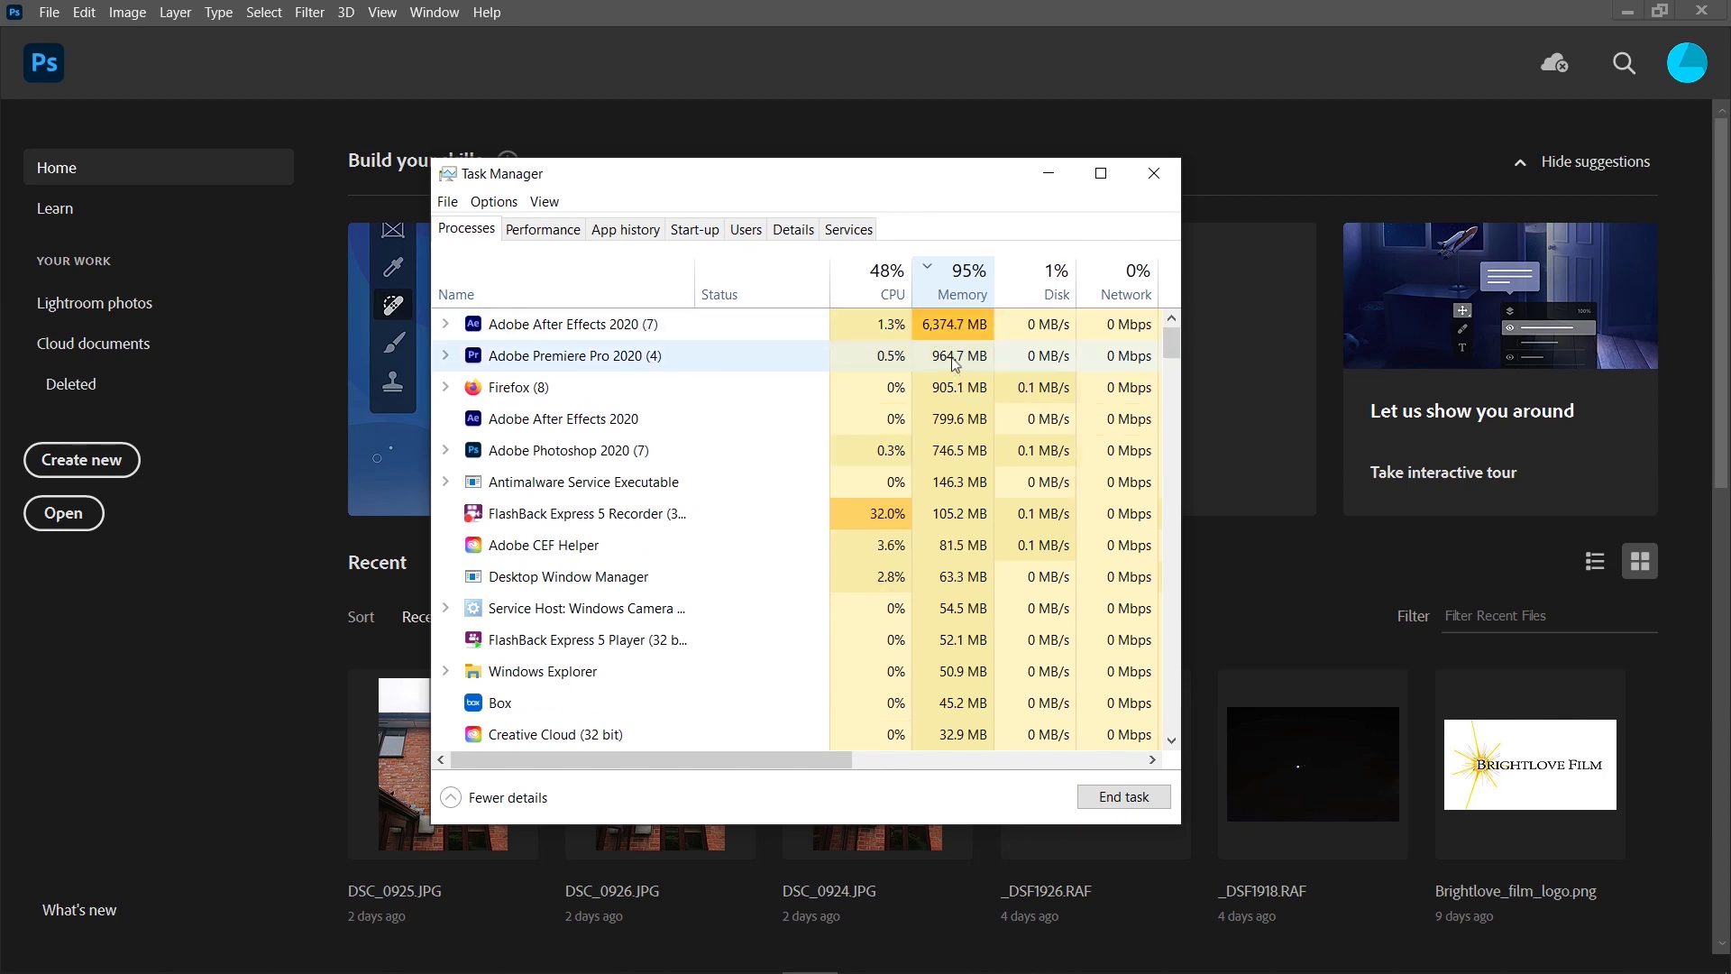
left_click(1155, 173)
Open domheel2020_08.jpg from the Downloads > Zdjecia domu folder.
left_click(65, 513)
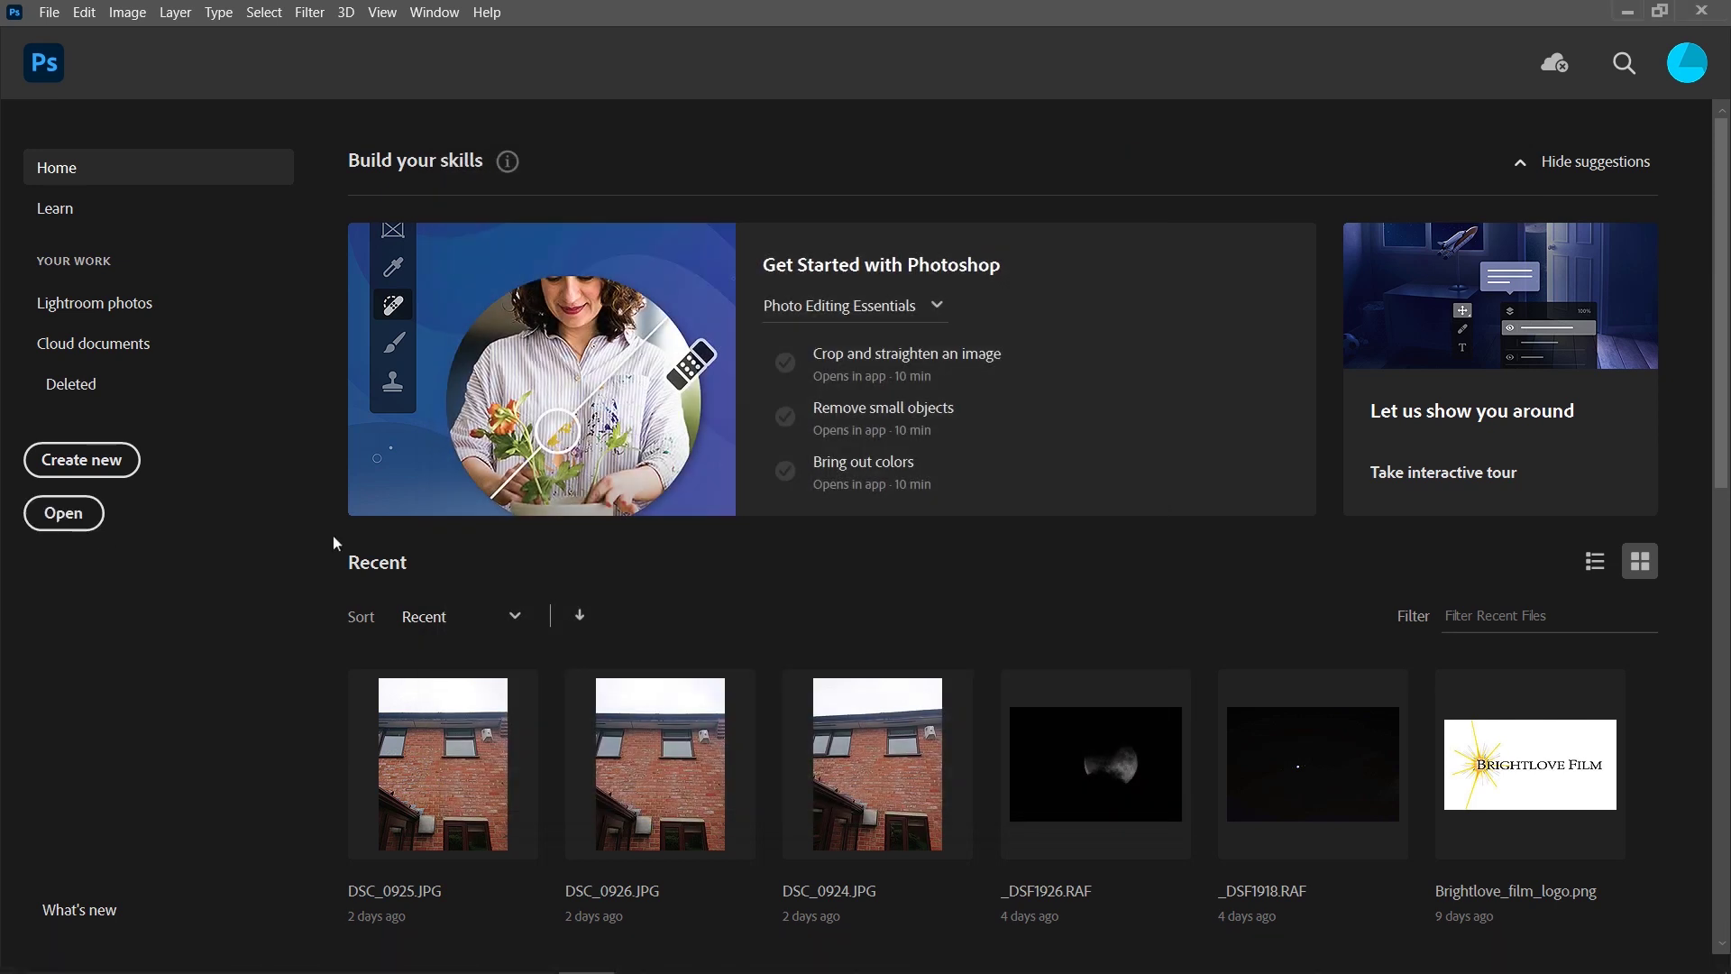
left_click(81, 511)
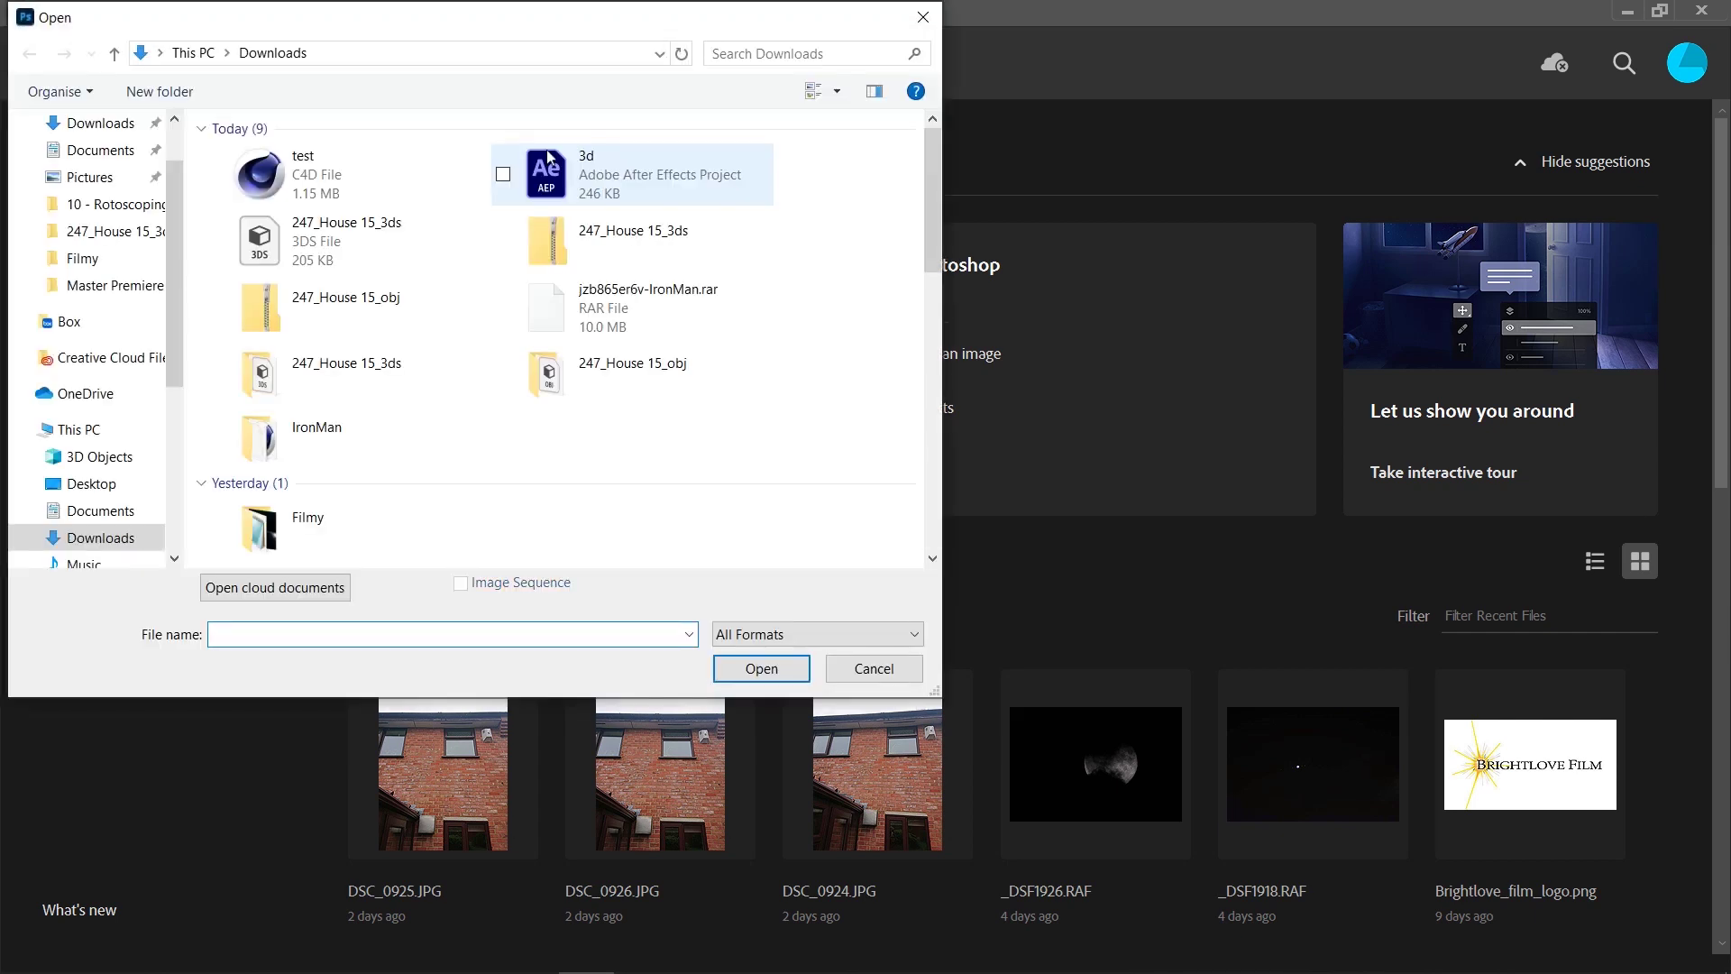
left_click_drag(528, 18, 847, 104)
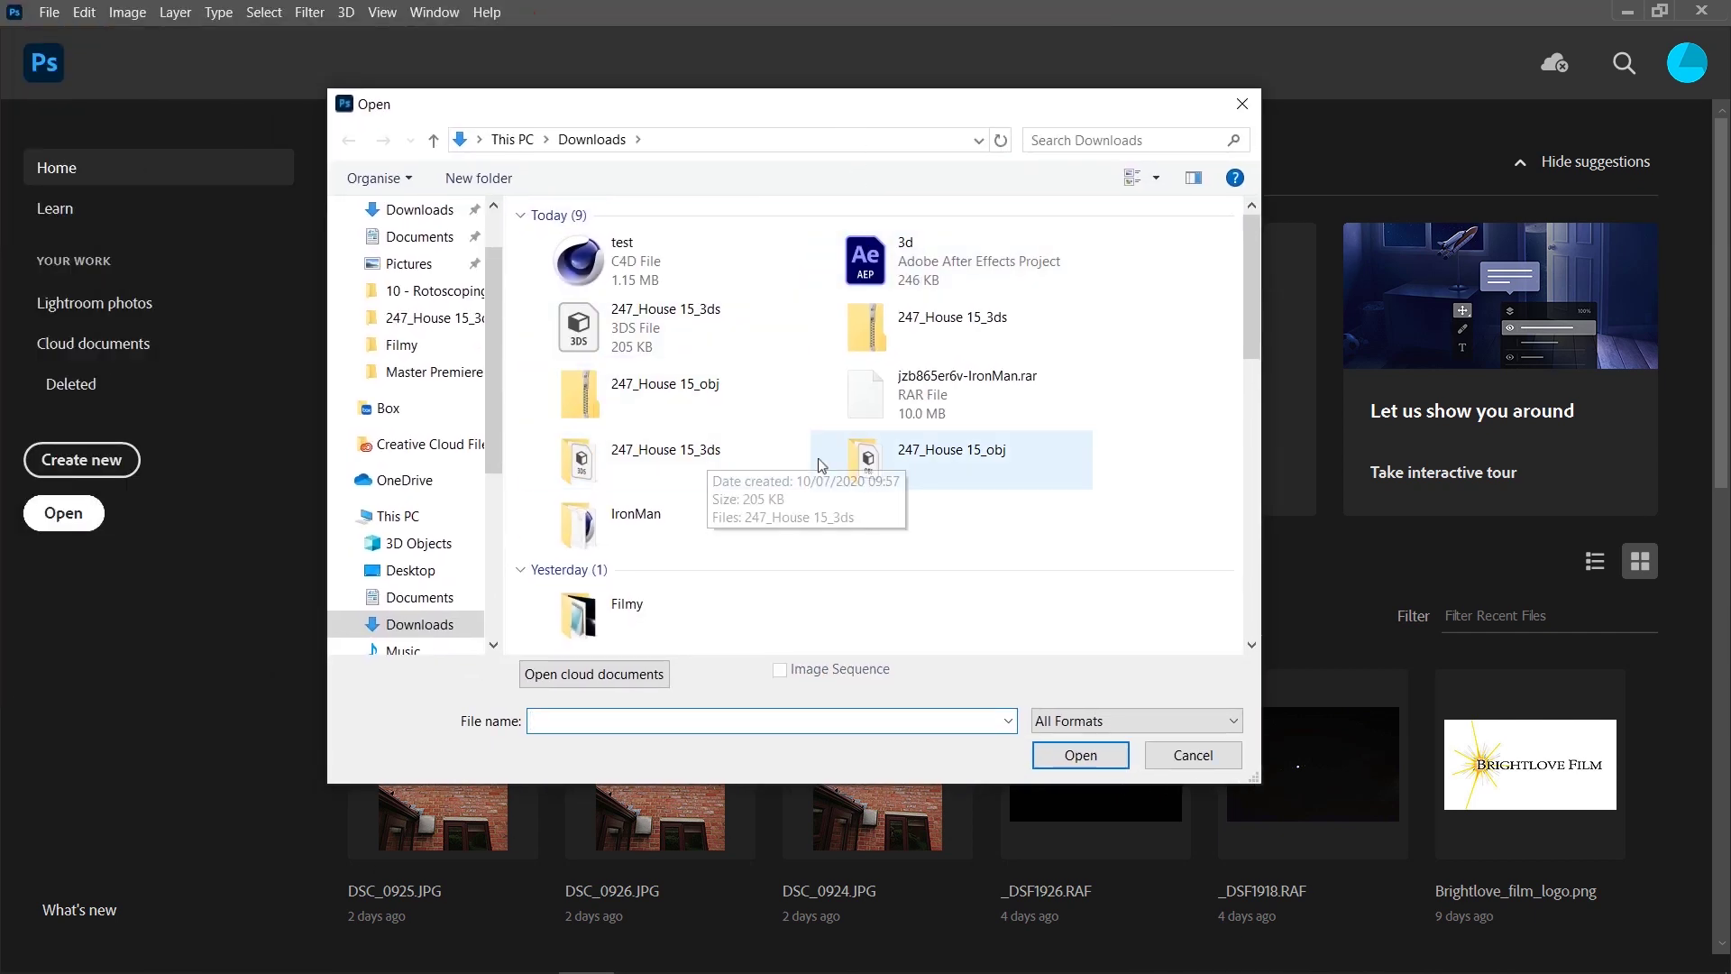
scroll(835, 459, "down", 5)
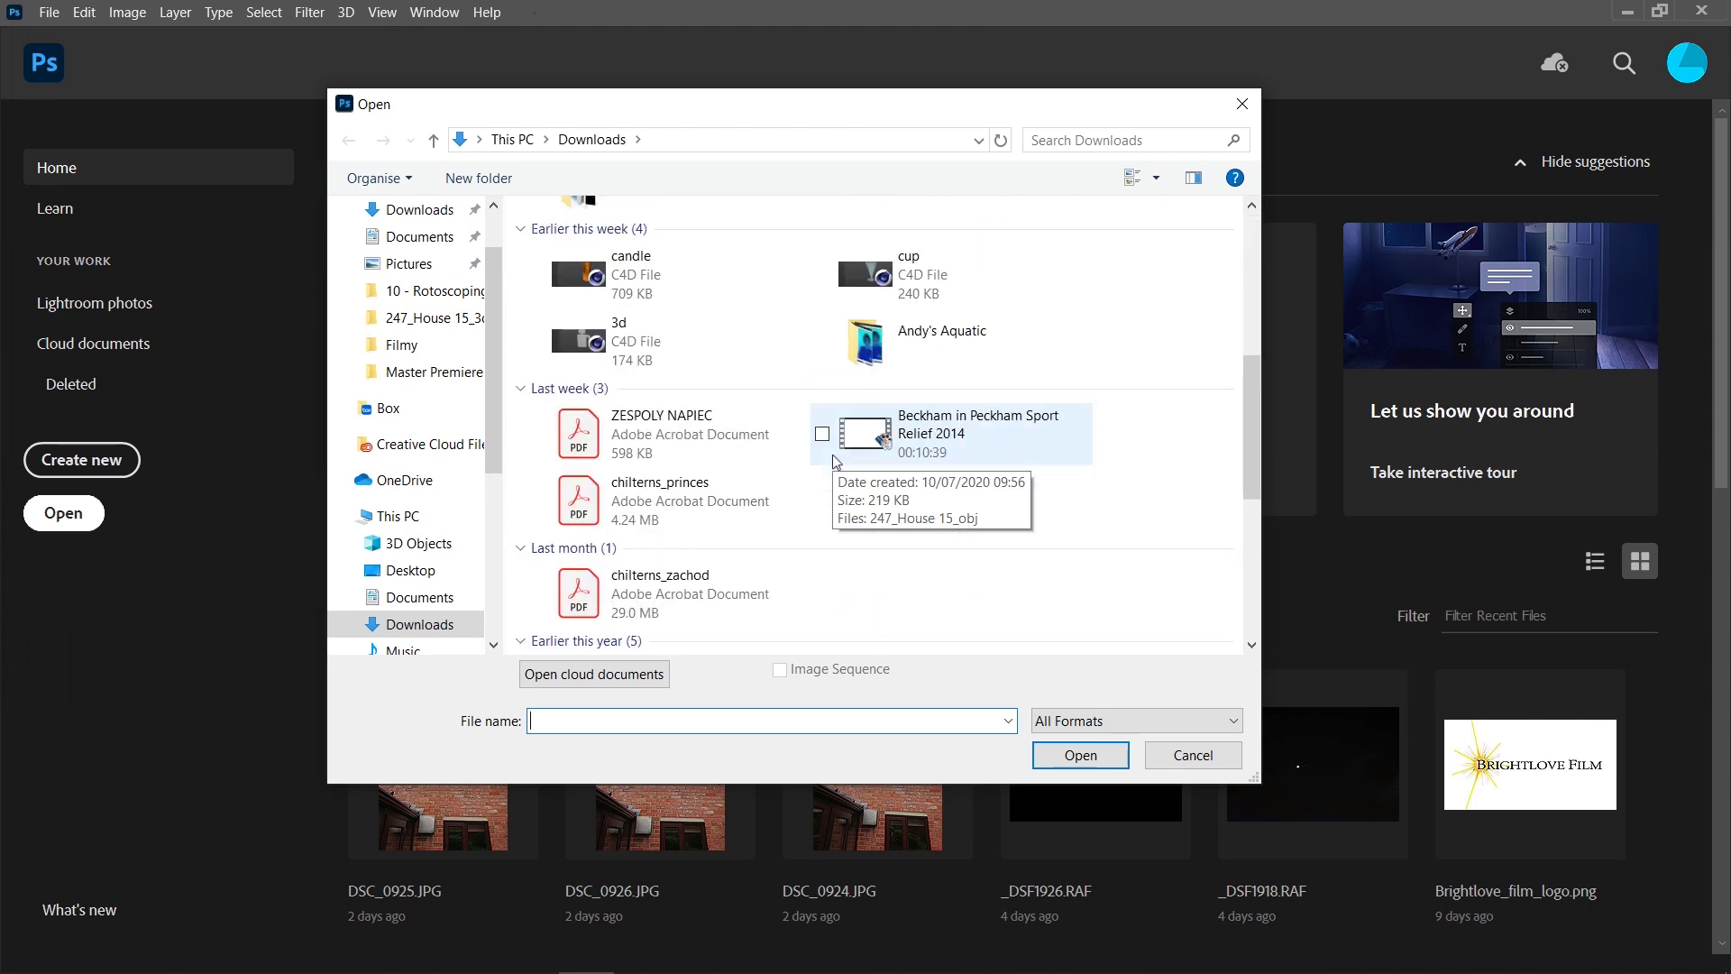
scroll(835, 460, "down", 5)
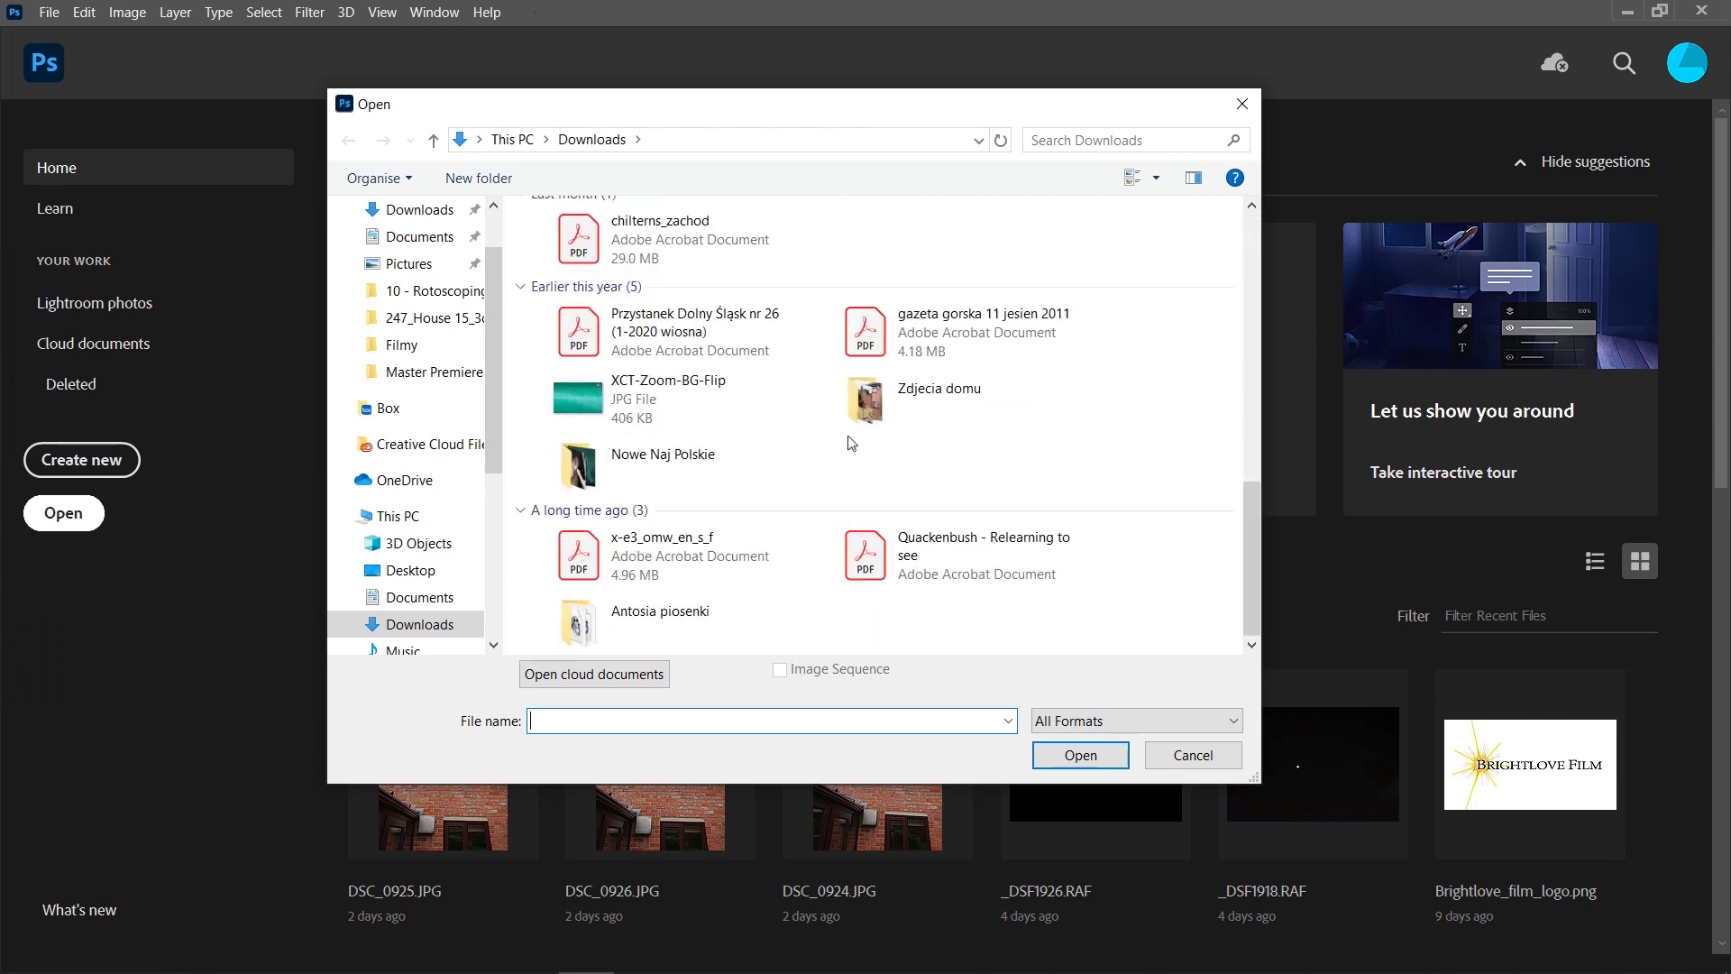
left_click(858, 413)
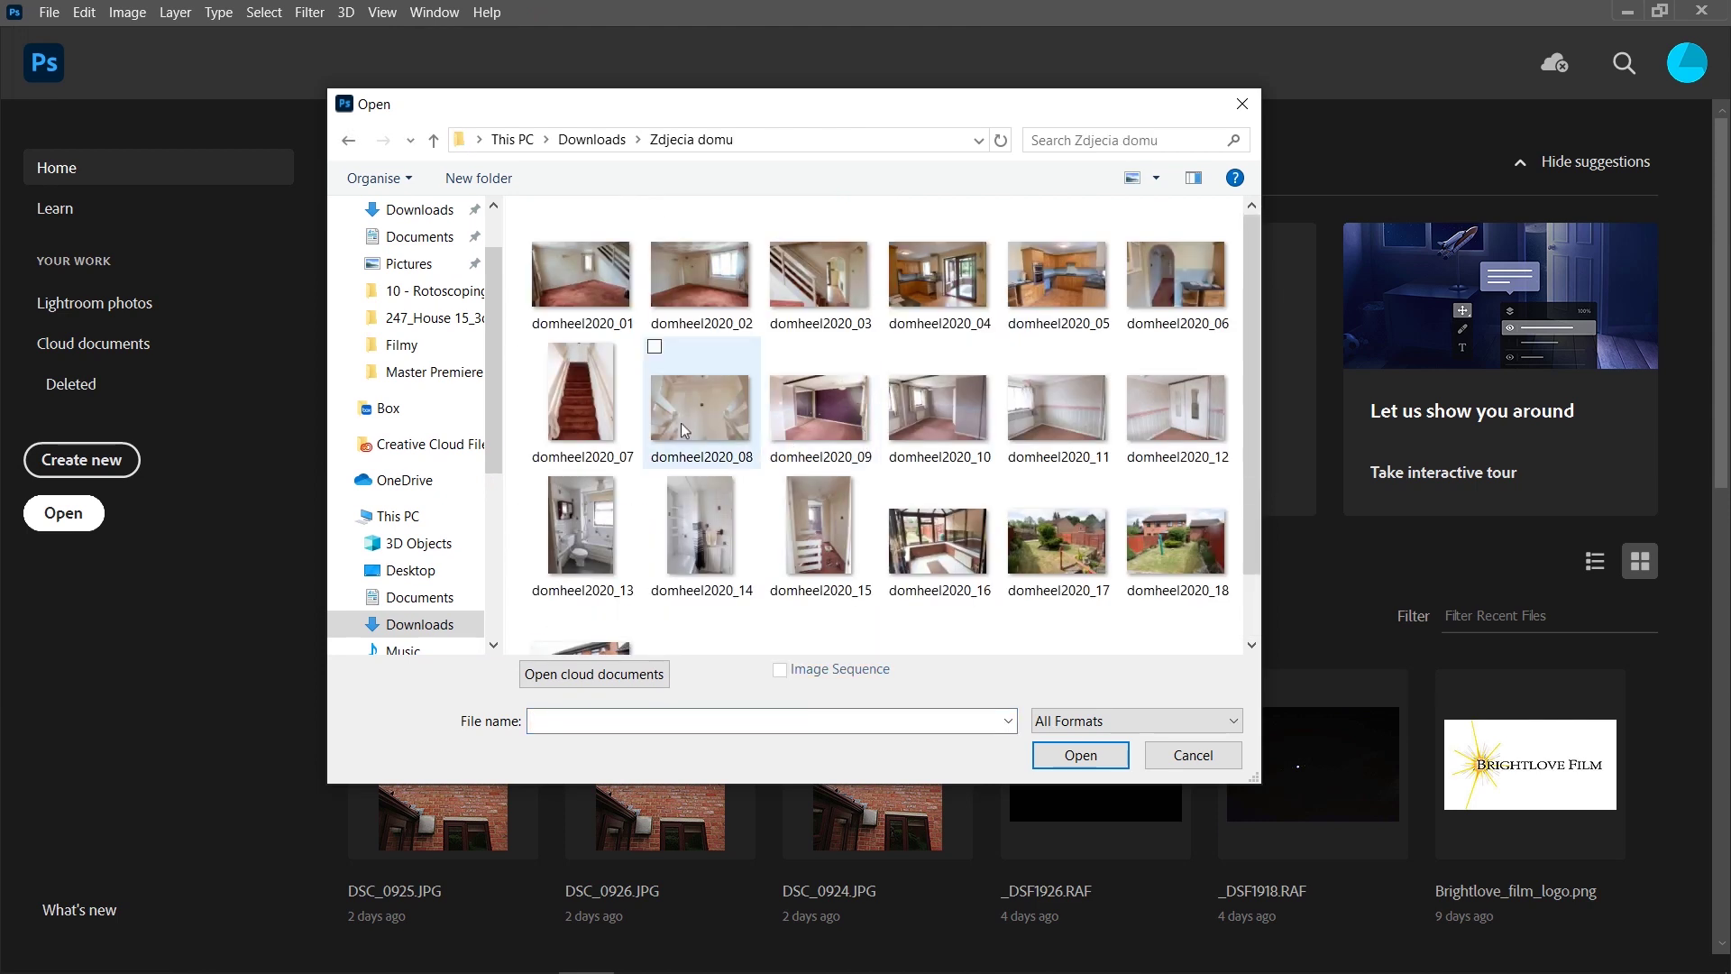
double_click(683, 428)
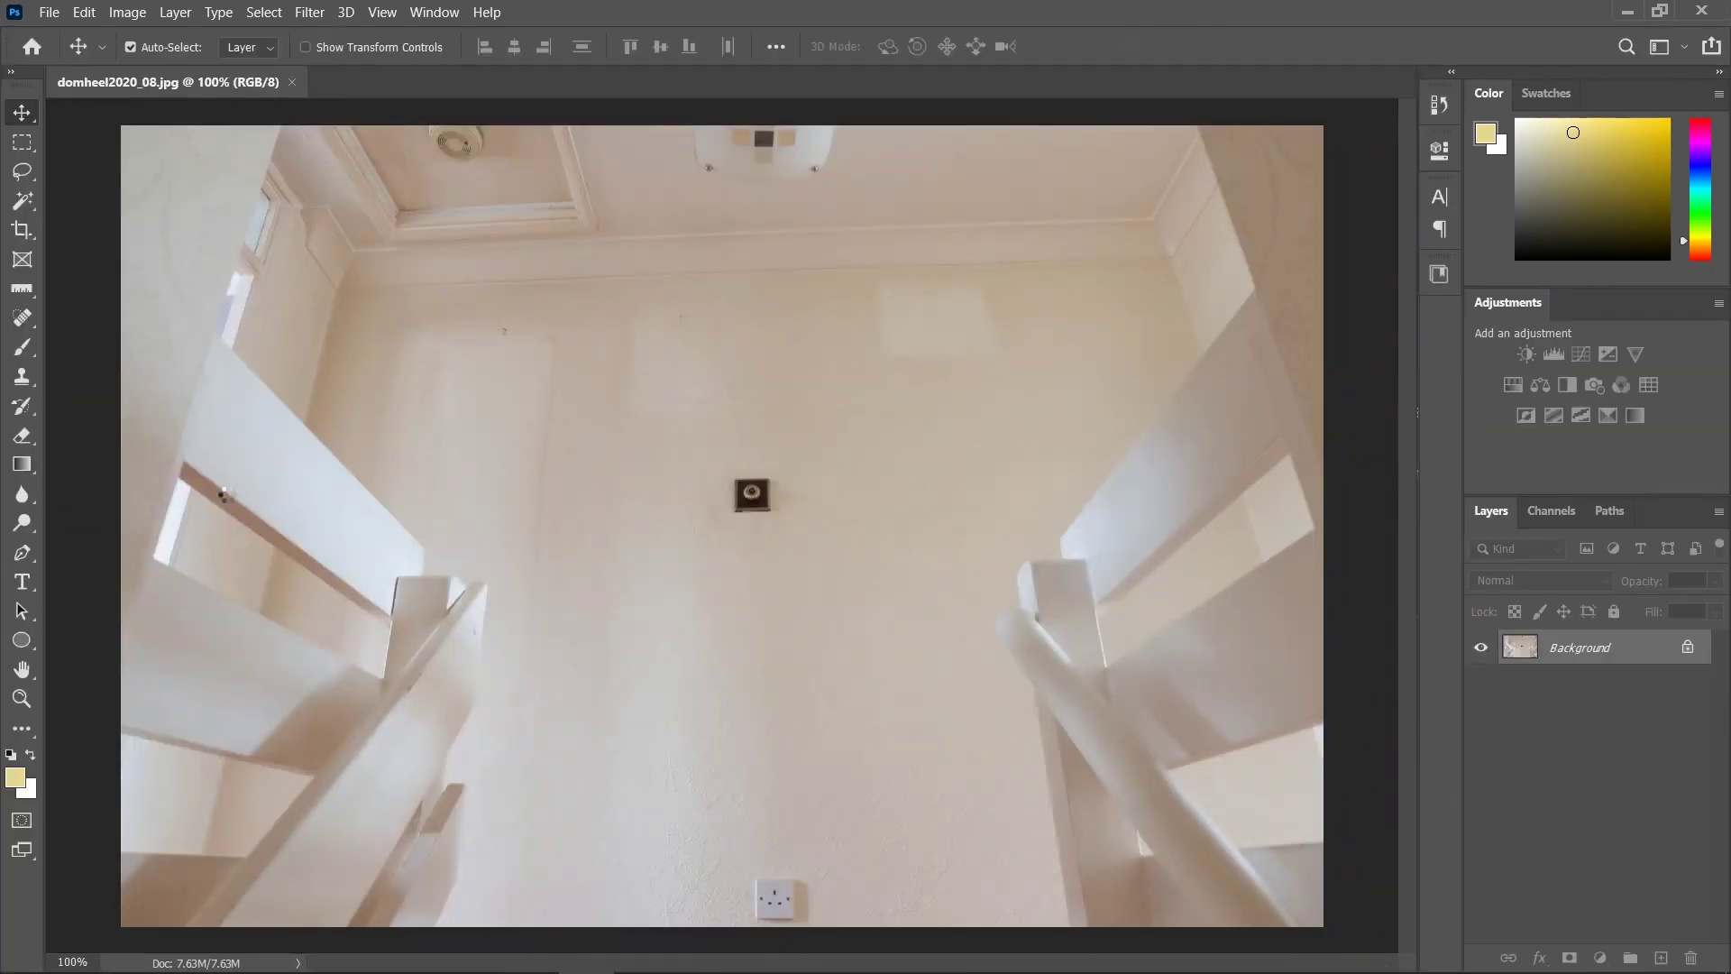
Create a new white 800 x 400 px document from the Blog preset.
left_click(49, 11)
left_click(57, 35)
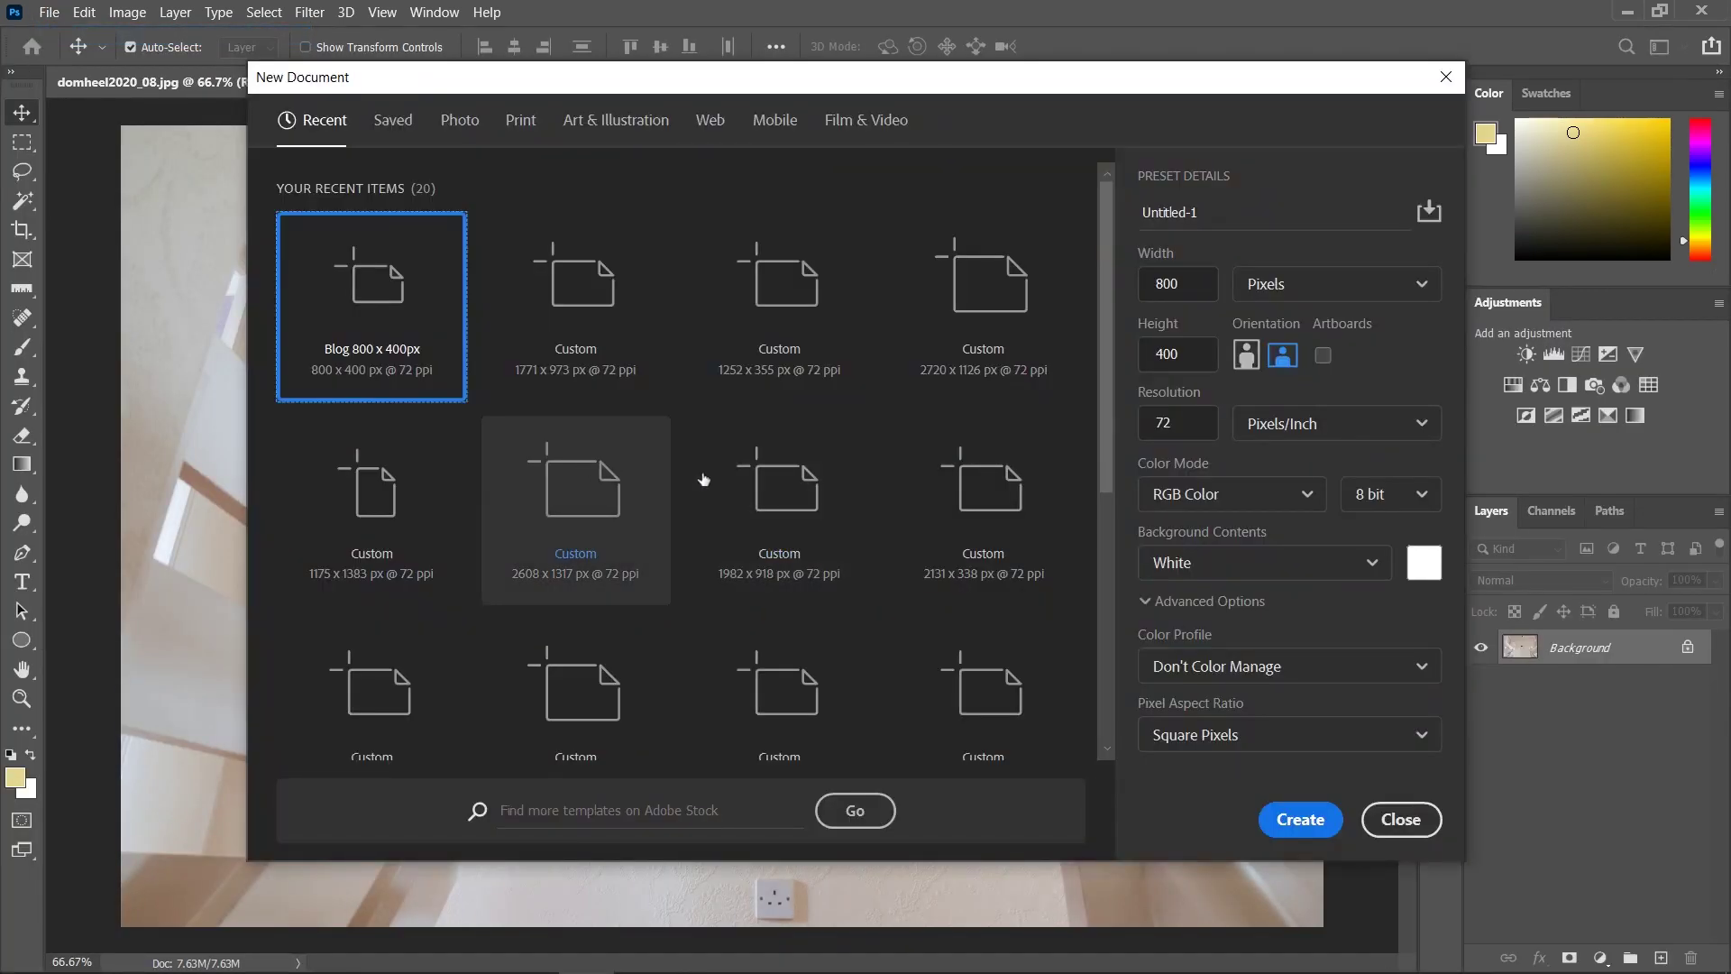
left_click(1303, 821)
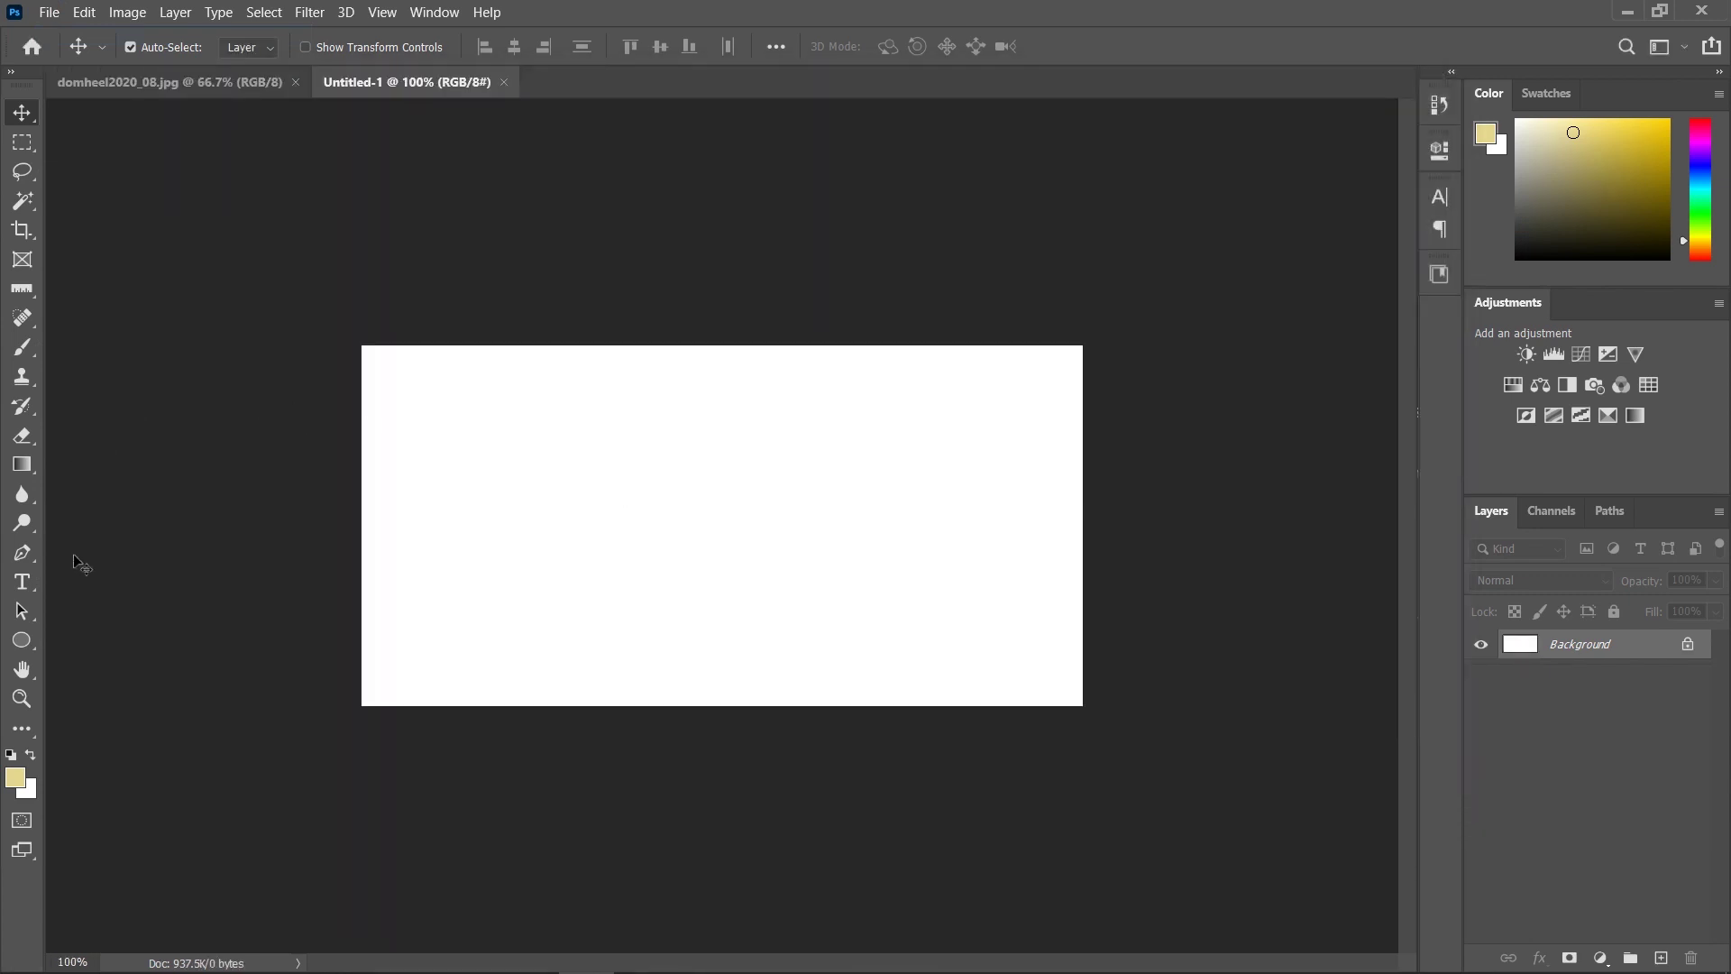
Draw an unfilled ellipse with a red 5 px outline near the canvas centre.
left_click(22, 641)
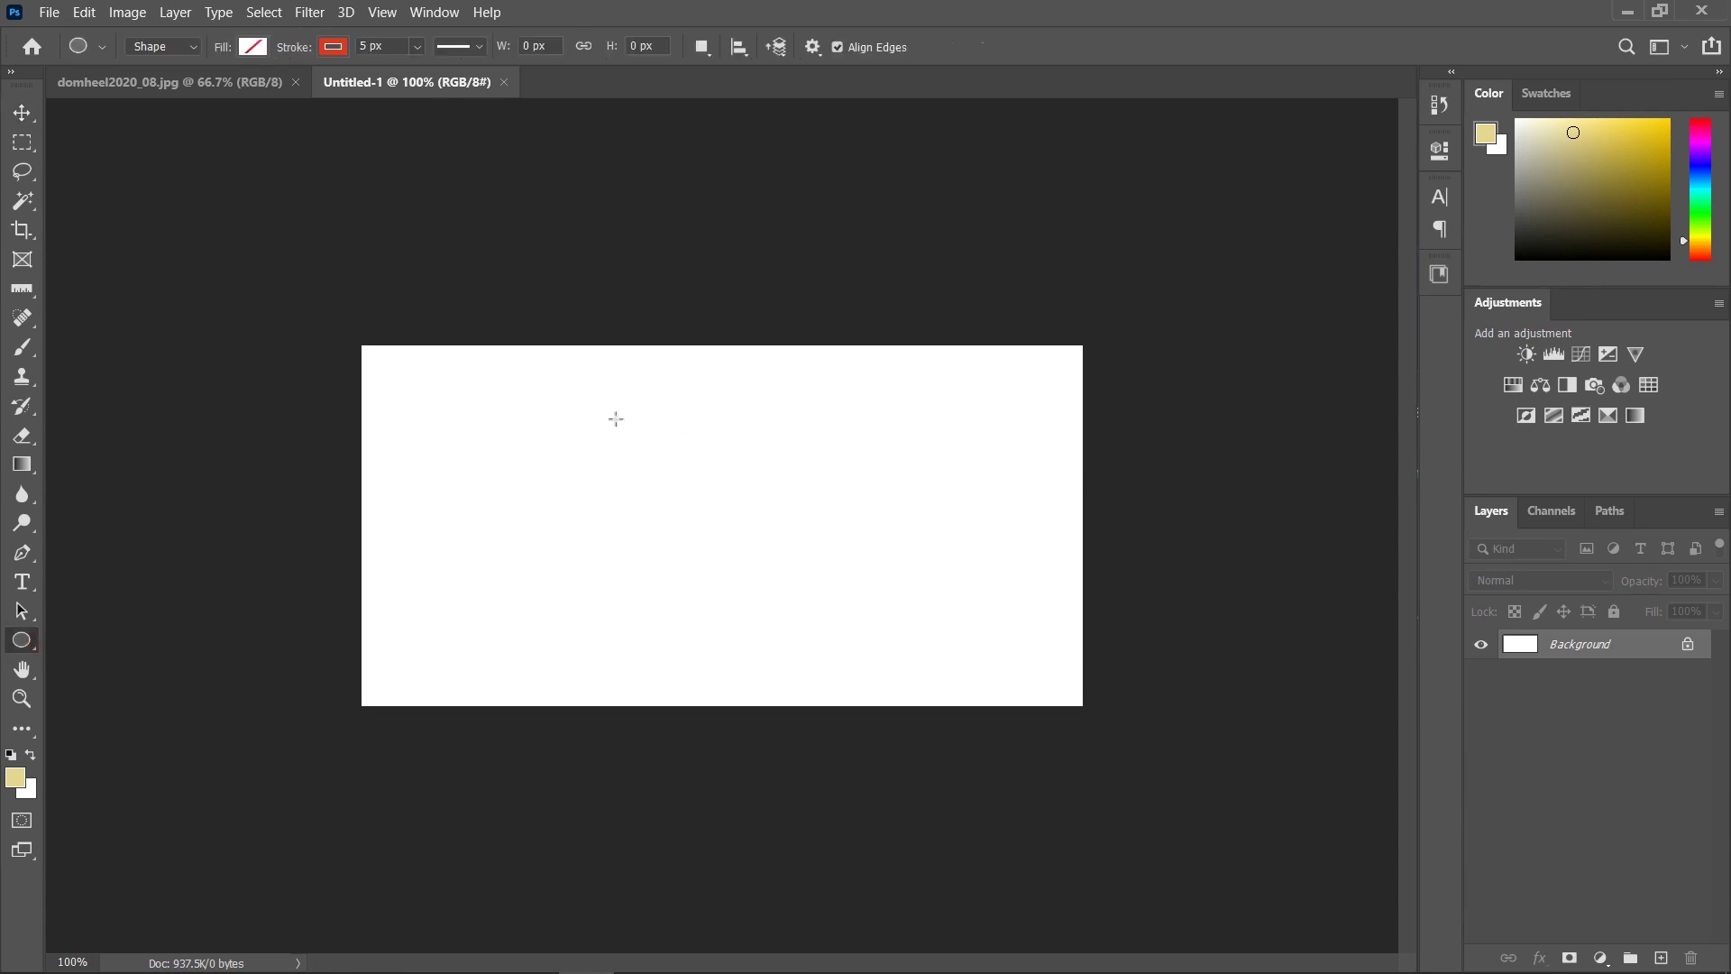
left_click_drag(610, 418, 806, 572)
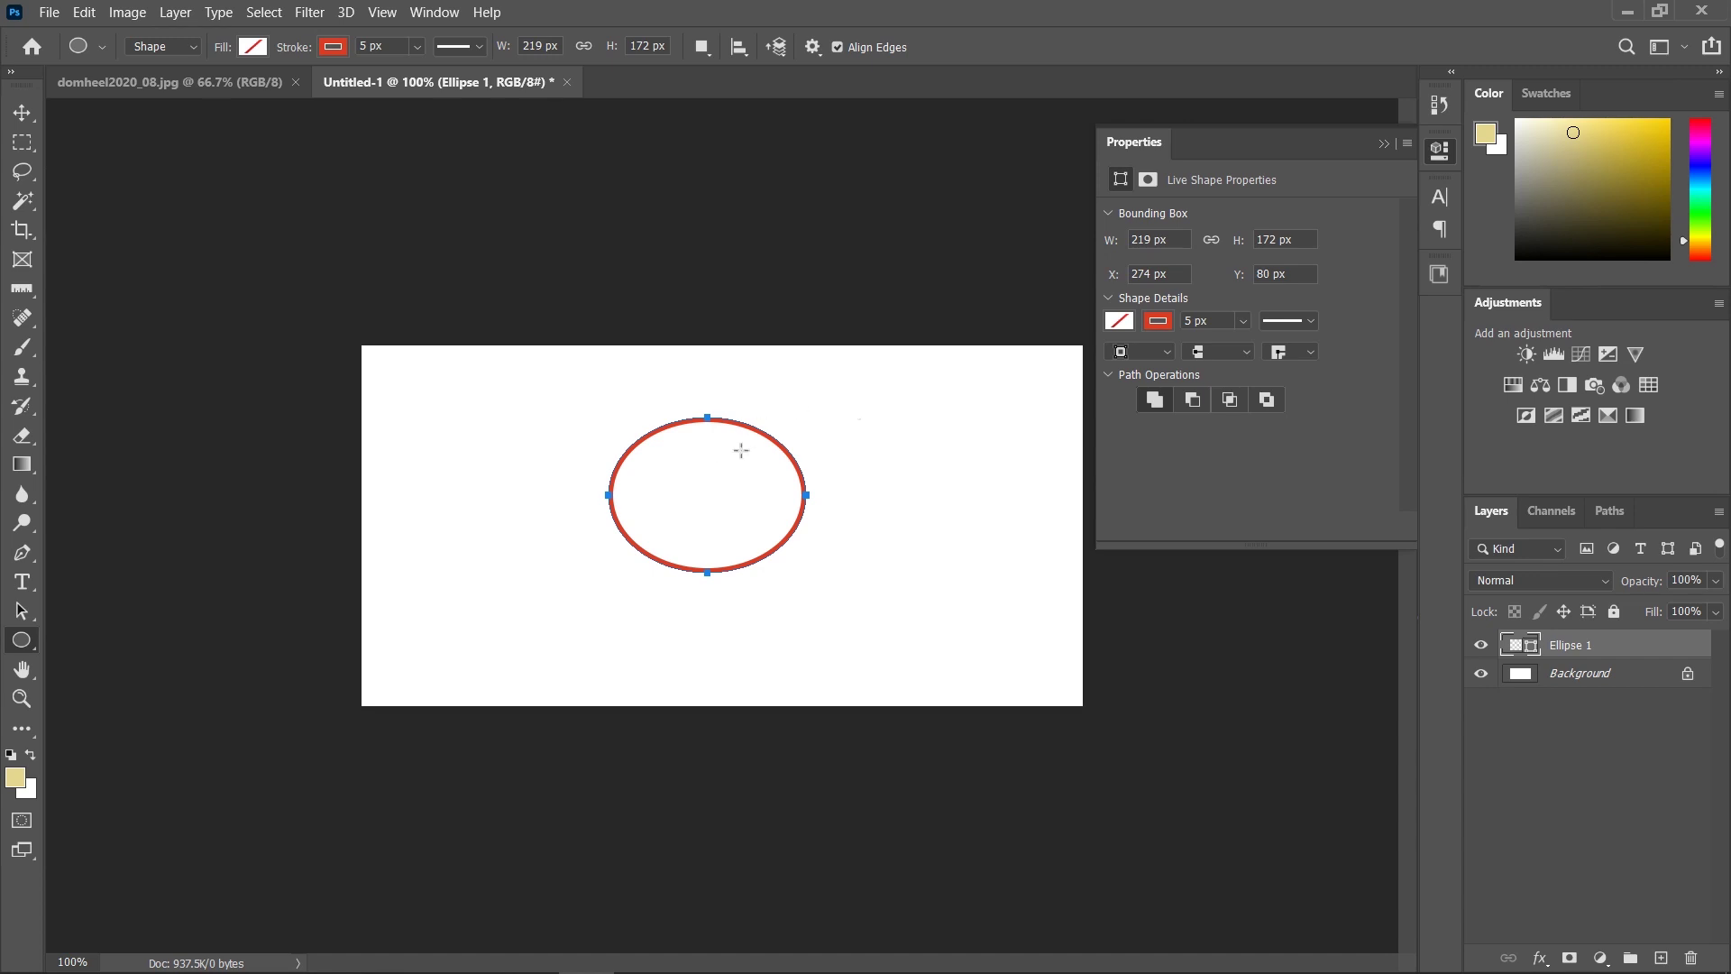
scroll(741, 450, "up", 5)
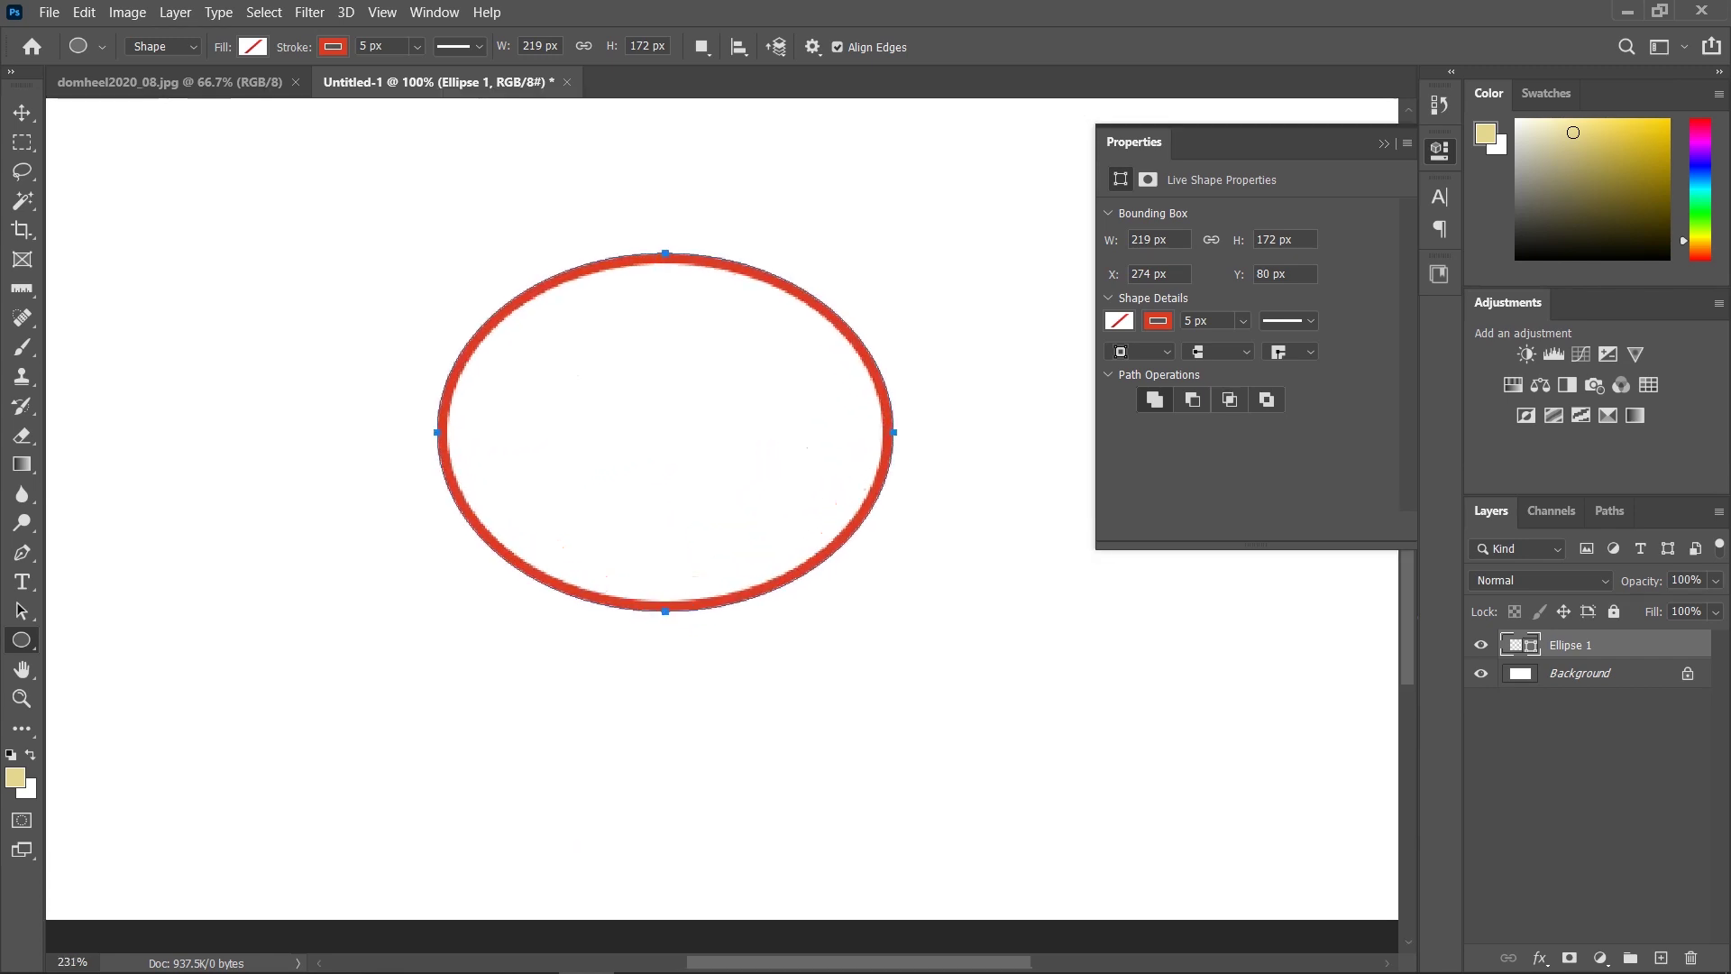
scroll(676, 451, "down", 4)
scroll(676, 451, "up", 4)
scroll(669, 439, "up", 3)
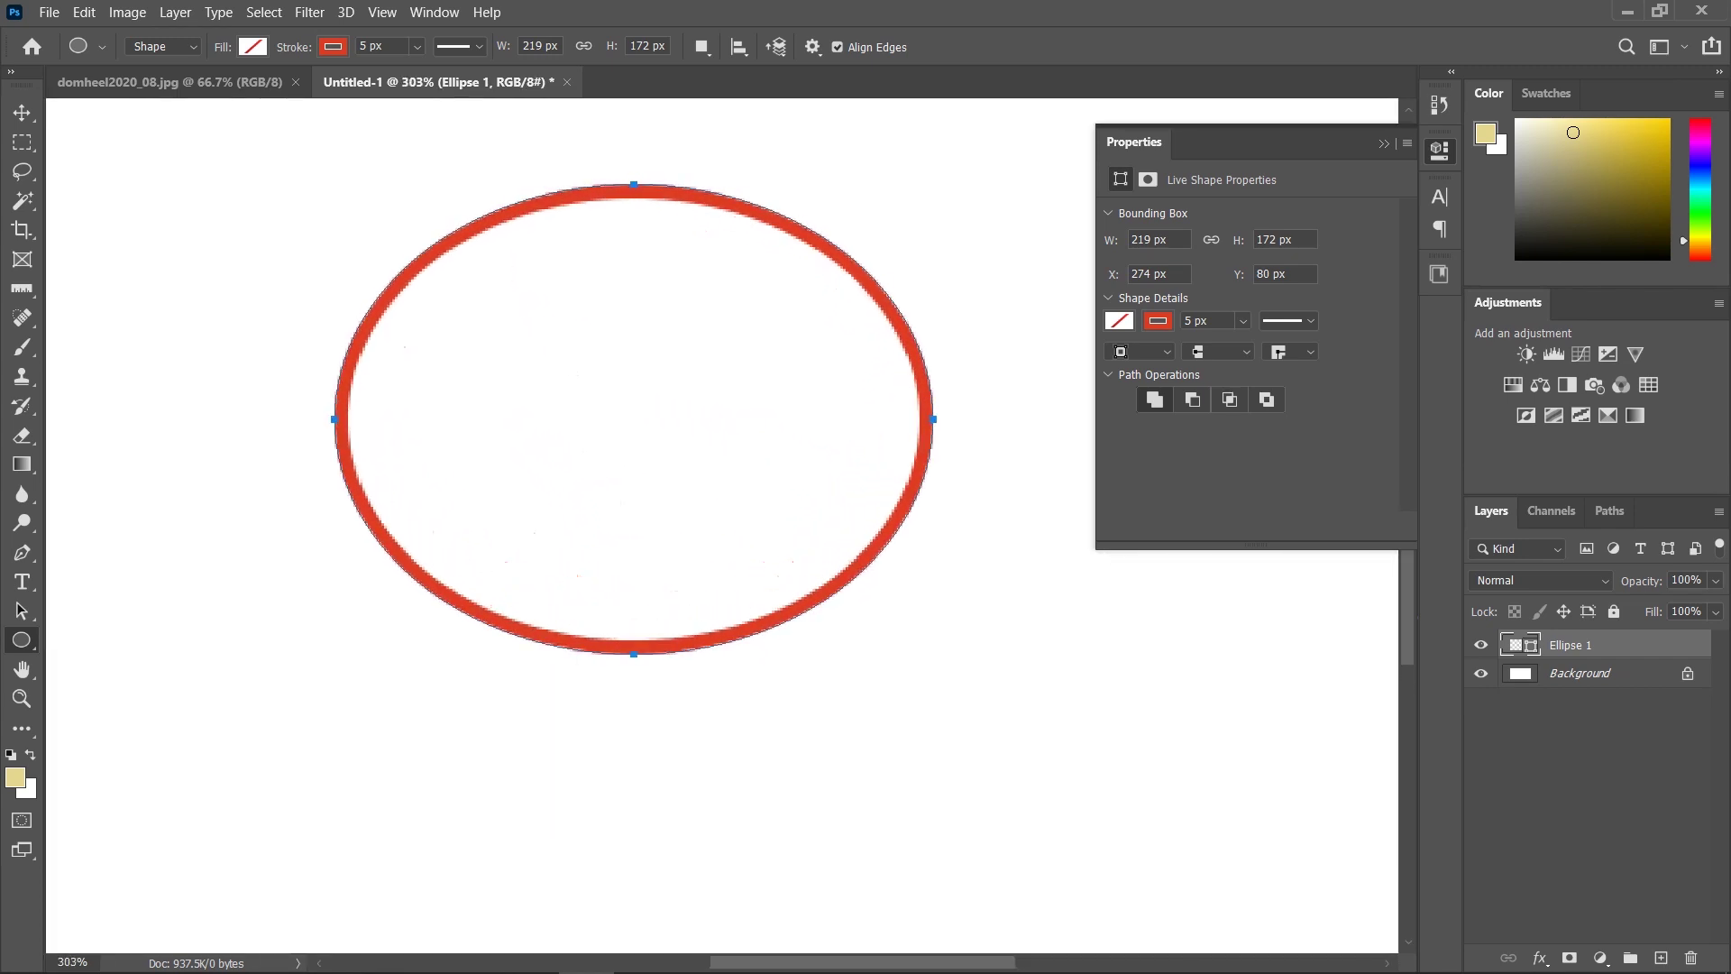
left_click_drag(722, 253, 922, 342)
scroll(749, 577, "up", 2)
scroll(748, 577, "down", 4)
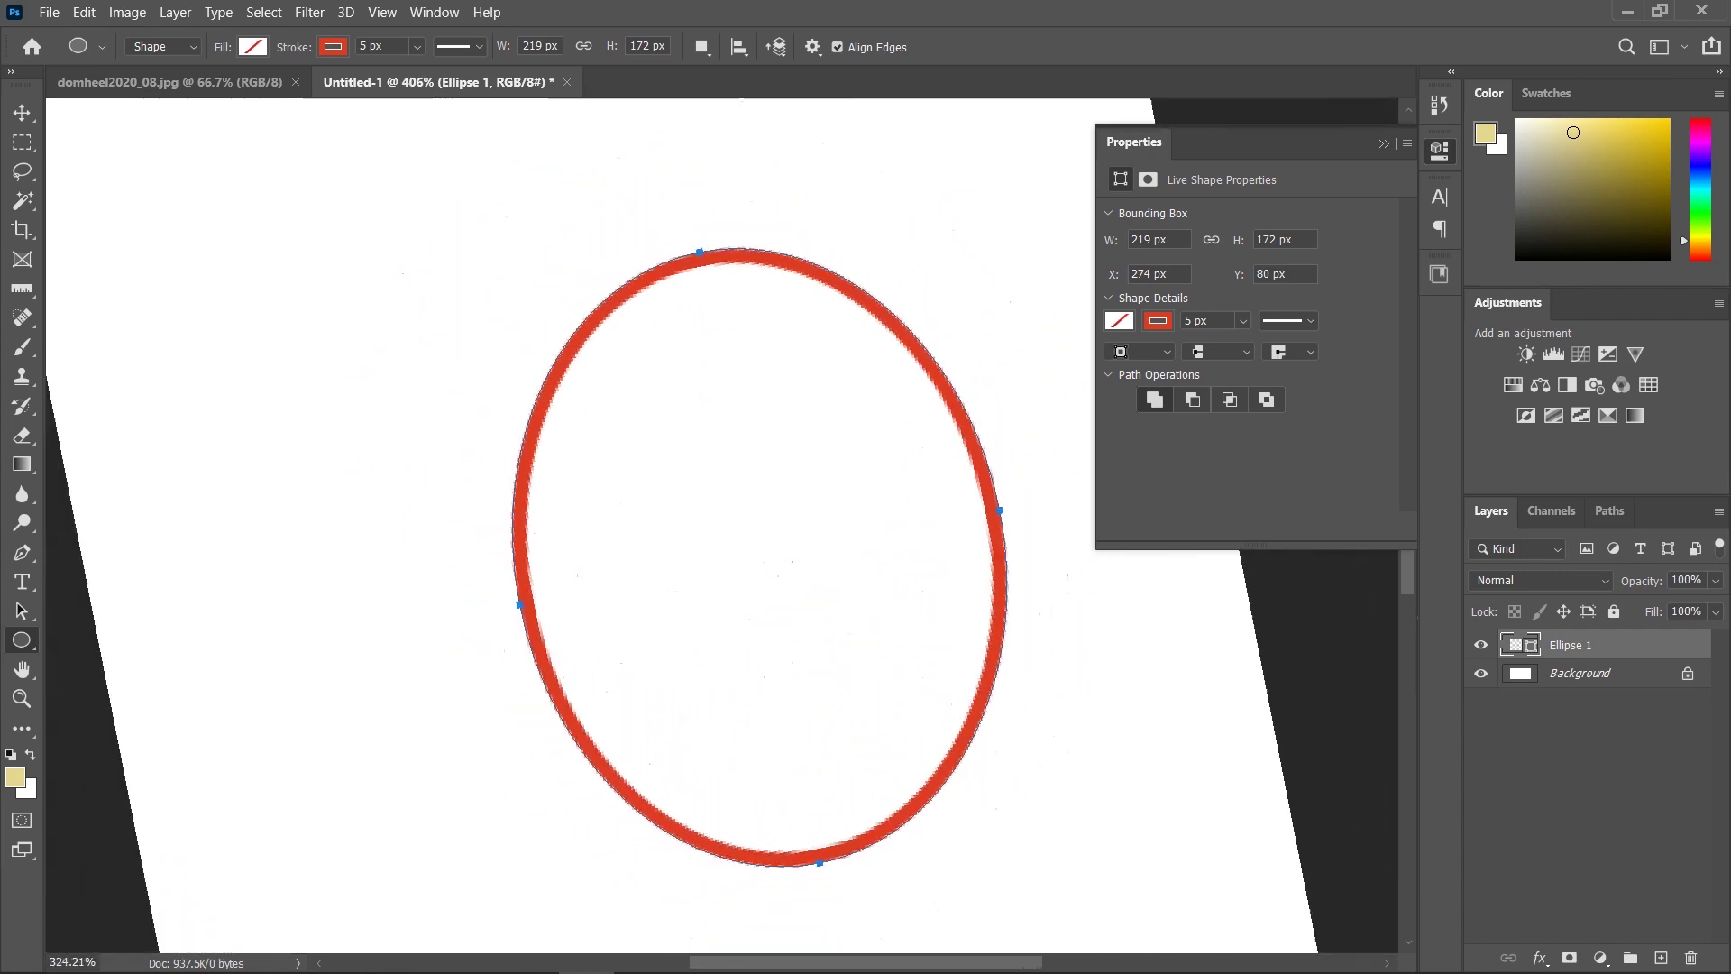
scroll(753, 569, "down", 1)
left_click_drag(923, 342, 568, 306)
Review the roto_2 layer in After Effects, then bring Firefox's Free3D models page to the front.
key("alt+Tab")
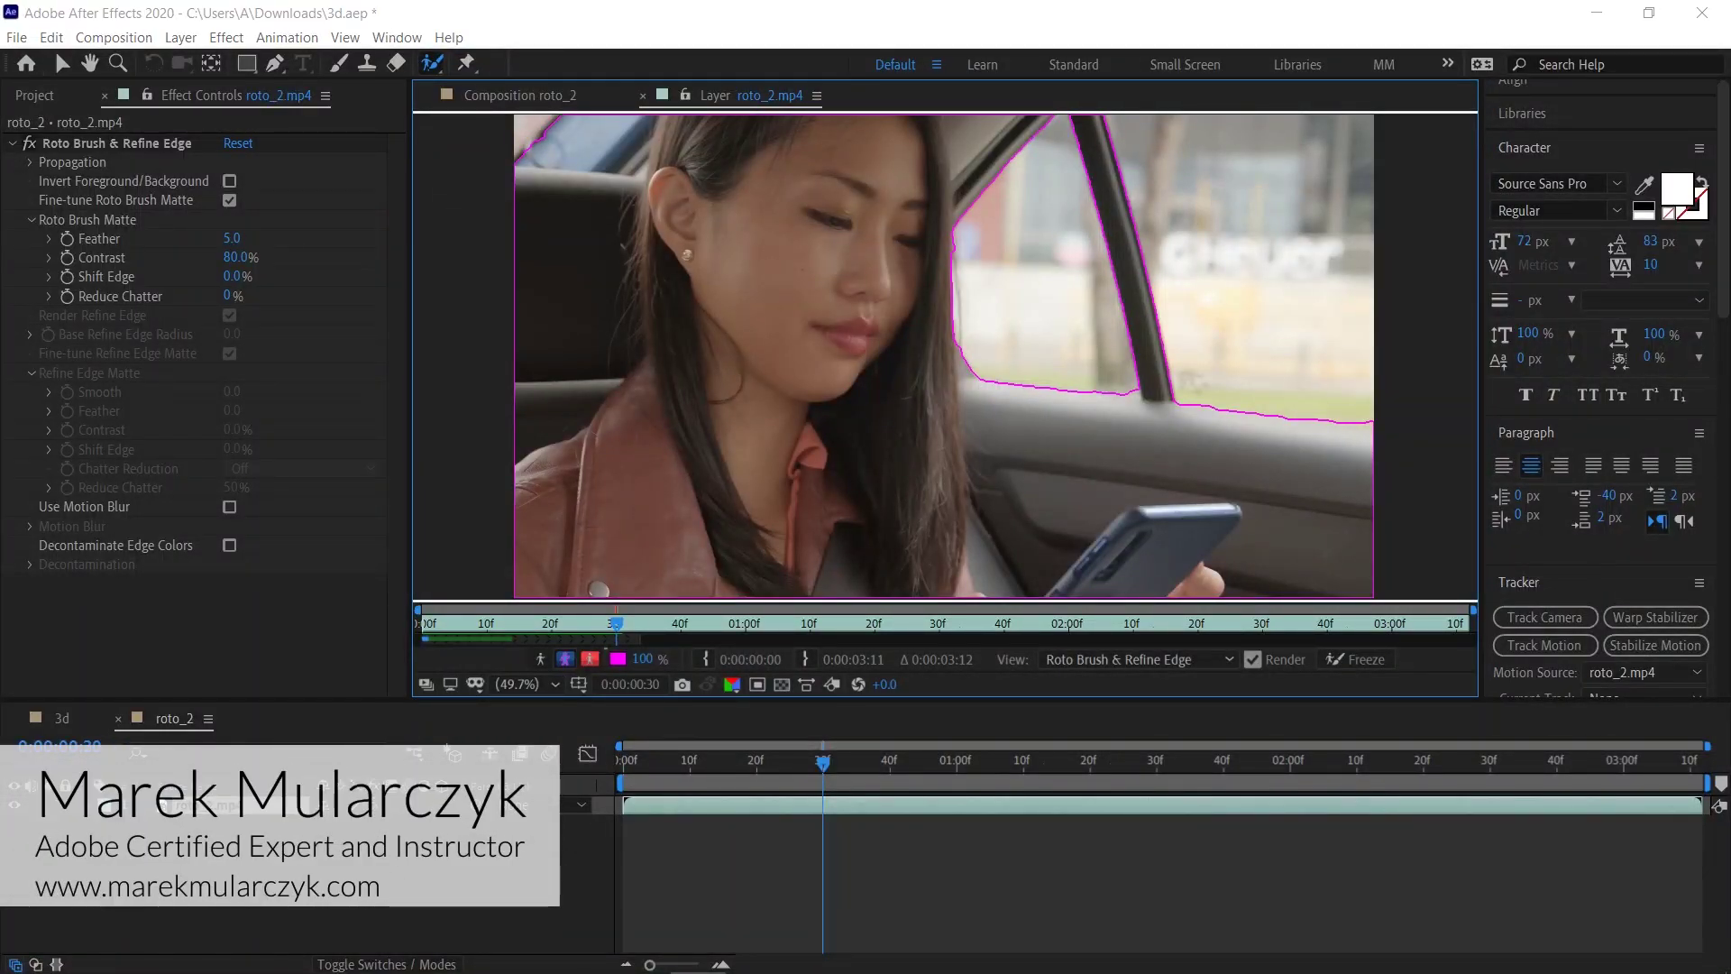
key("alt+Tab")
key("alt+Tab")
key("alt+Tab")
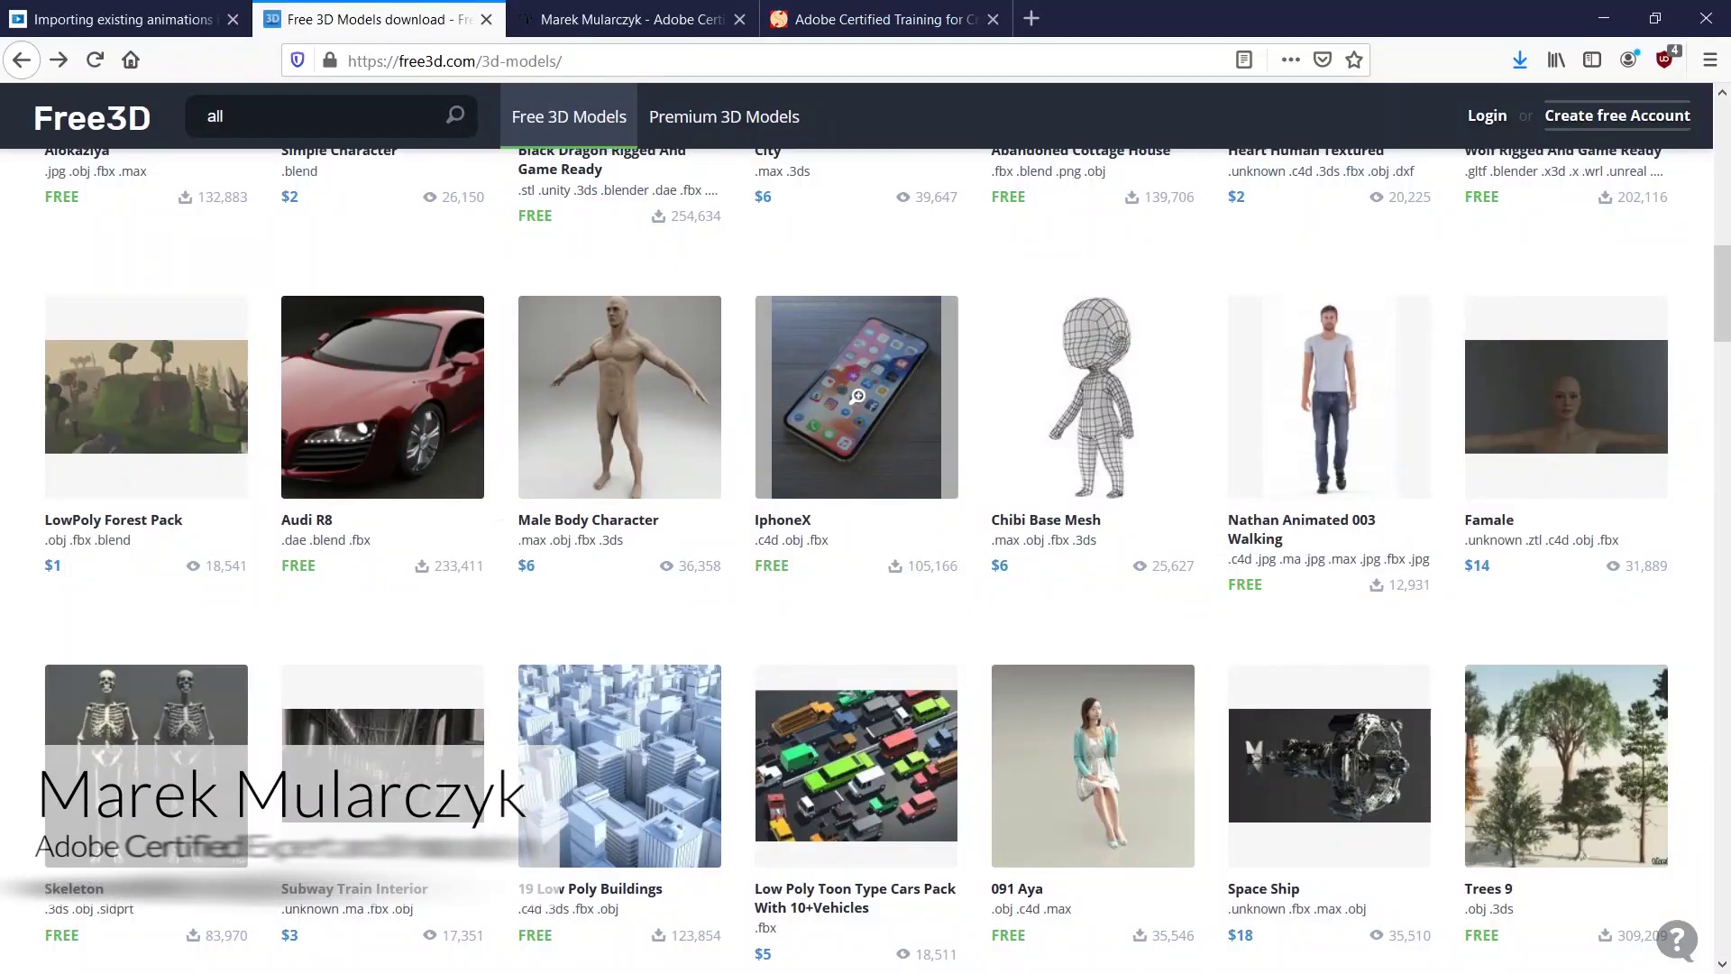
Show the Adobe Certified Training page and scroll down to its Adobe course tiles.
left_click(870, 19)
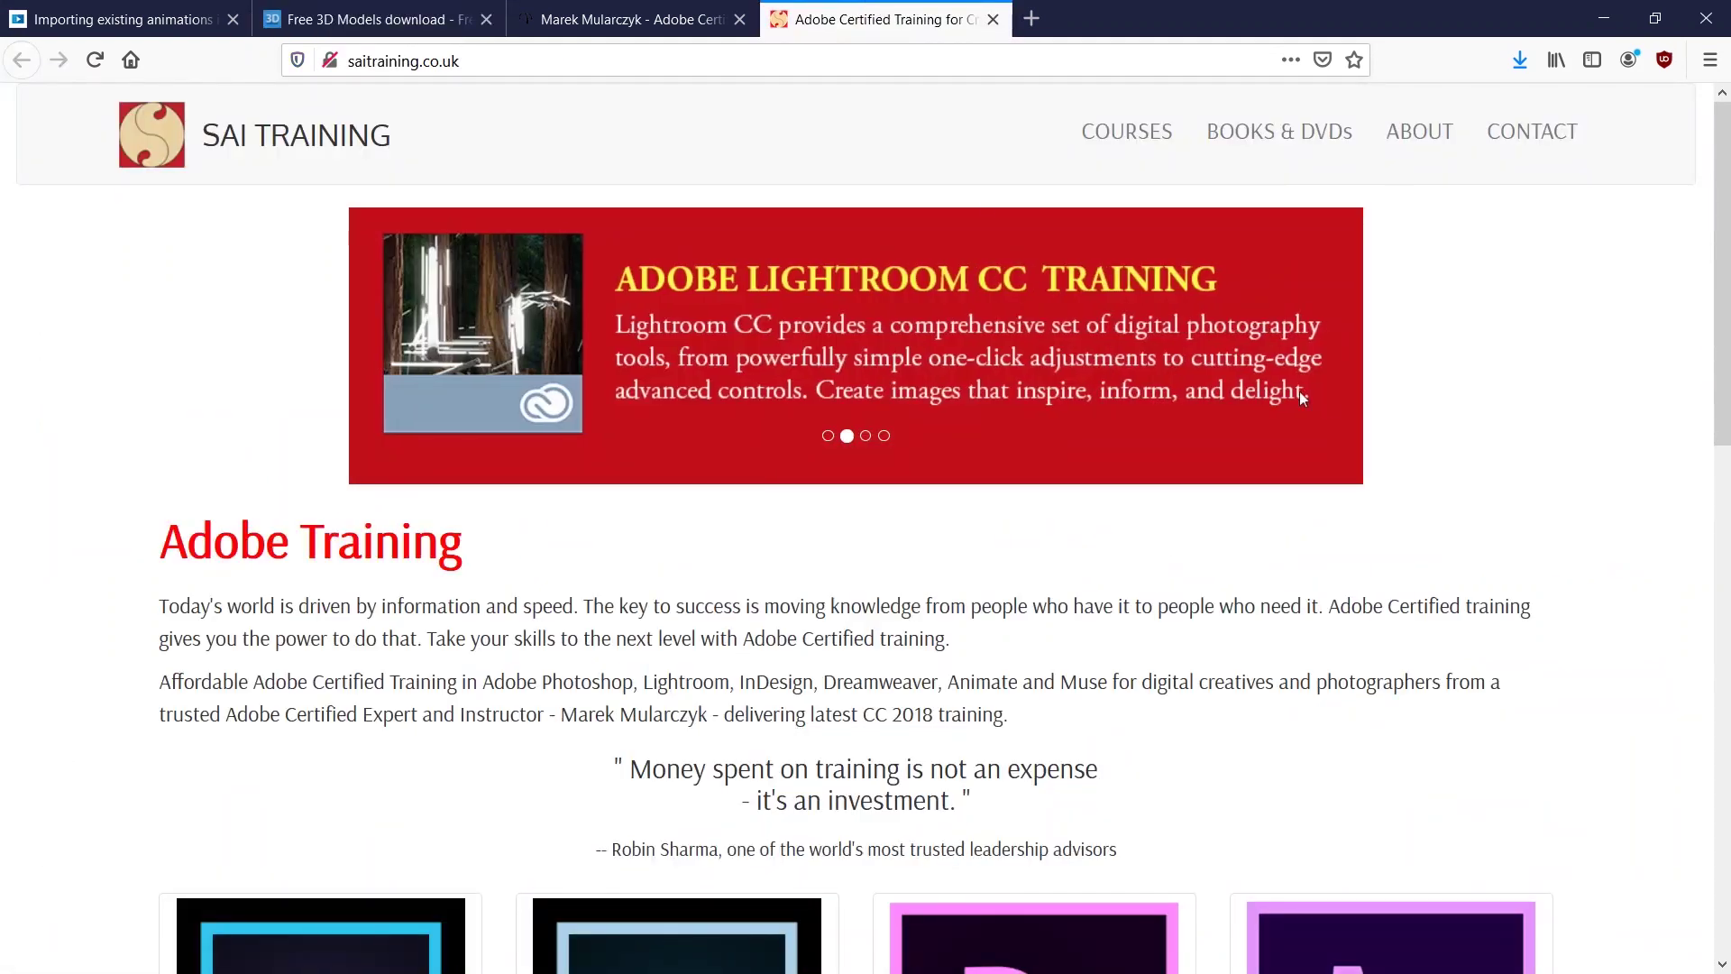
scroll(1326, 402, "down", 3)
scroll(1530, 349, "down", 2)
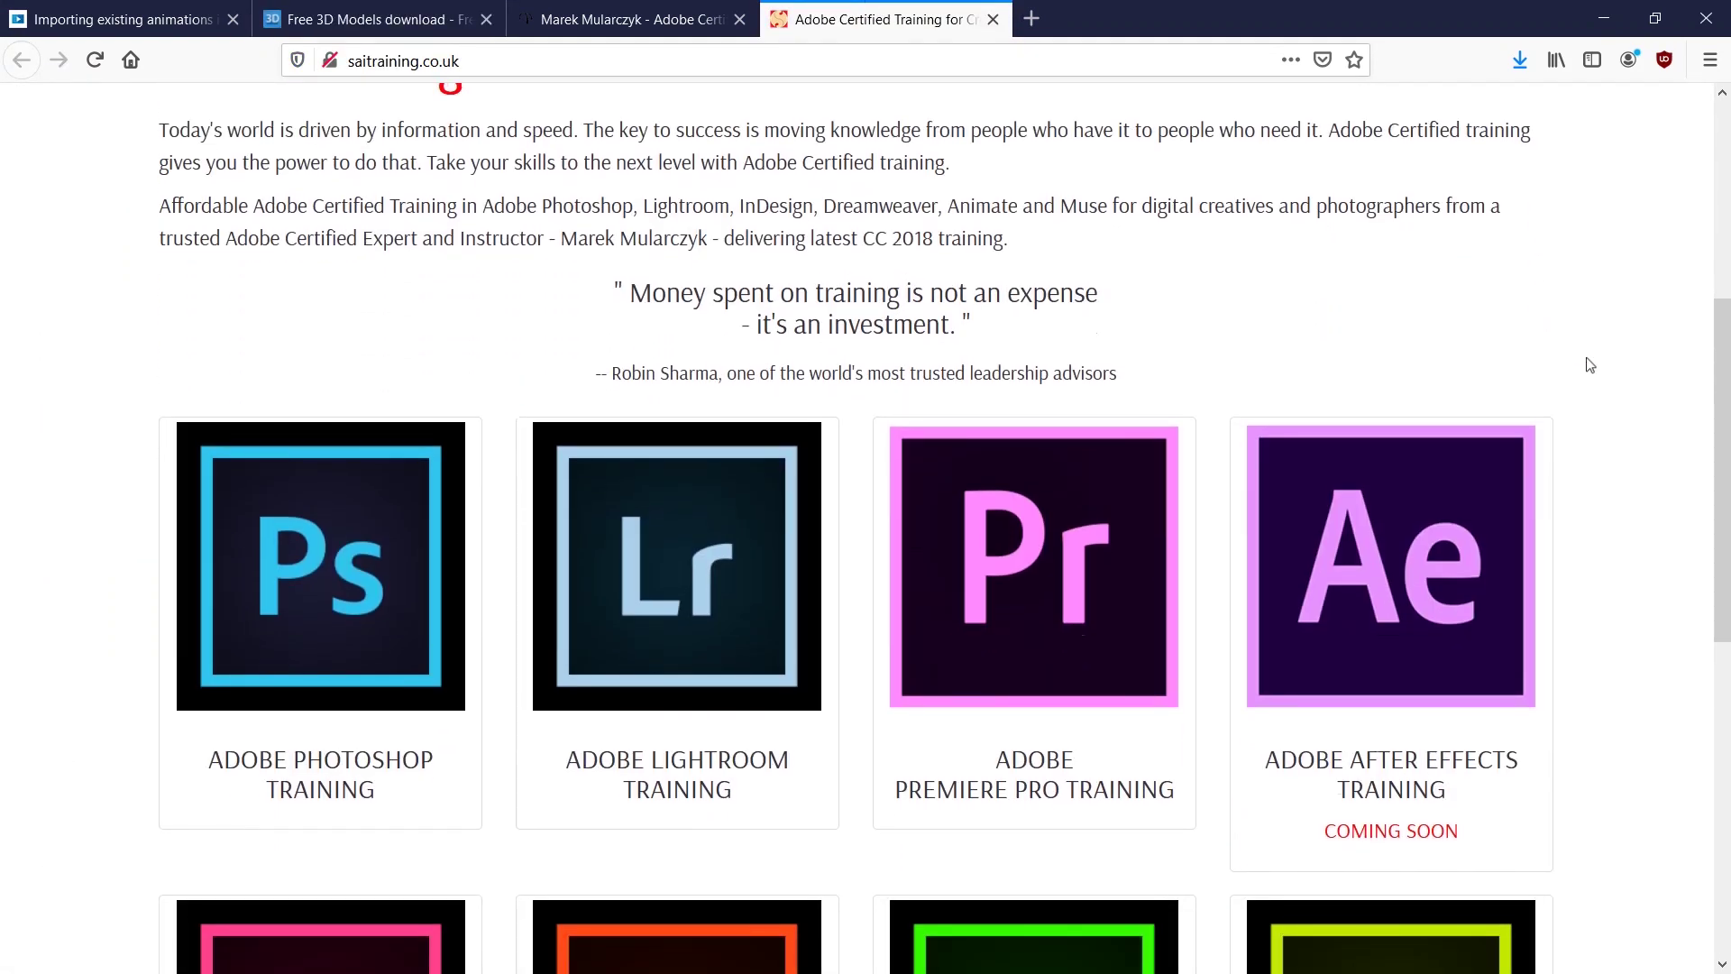
scroll(1591, 364, "down", 3)
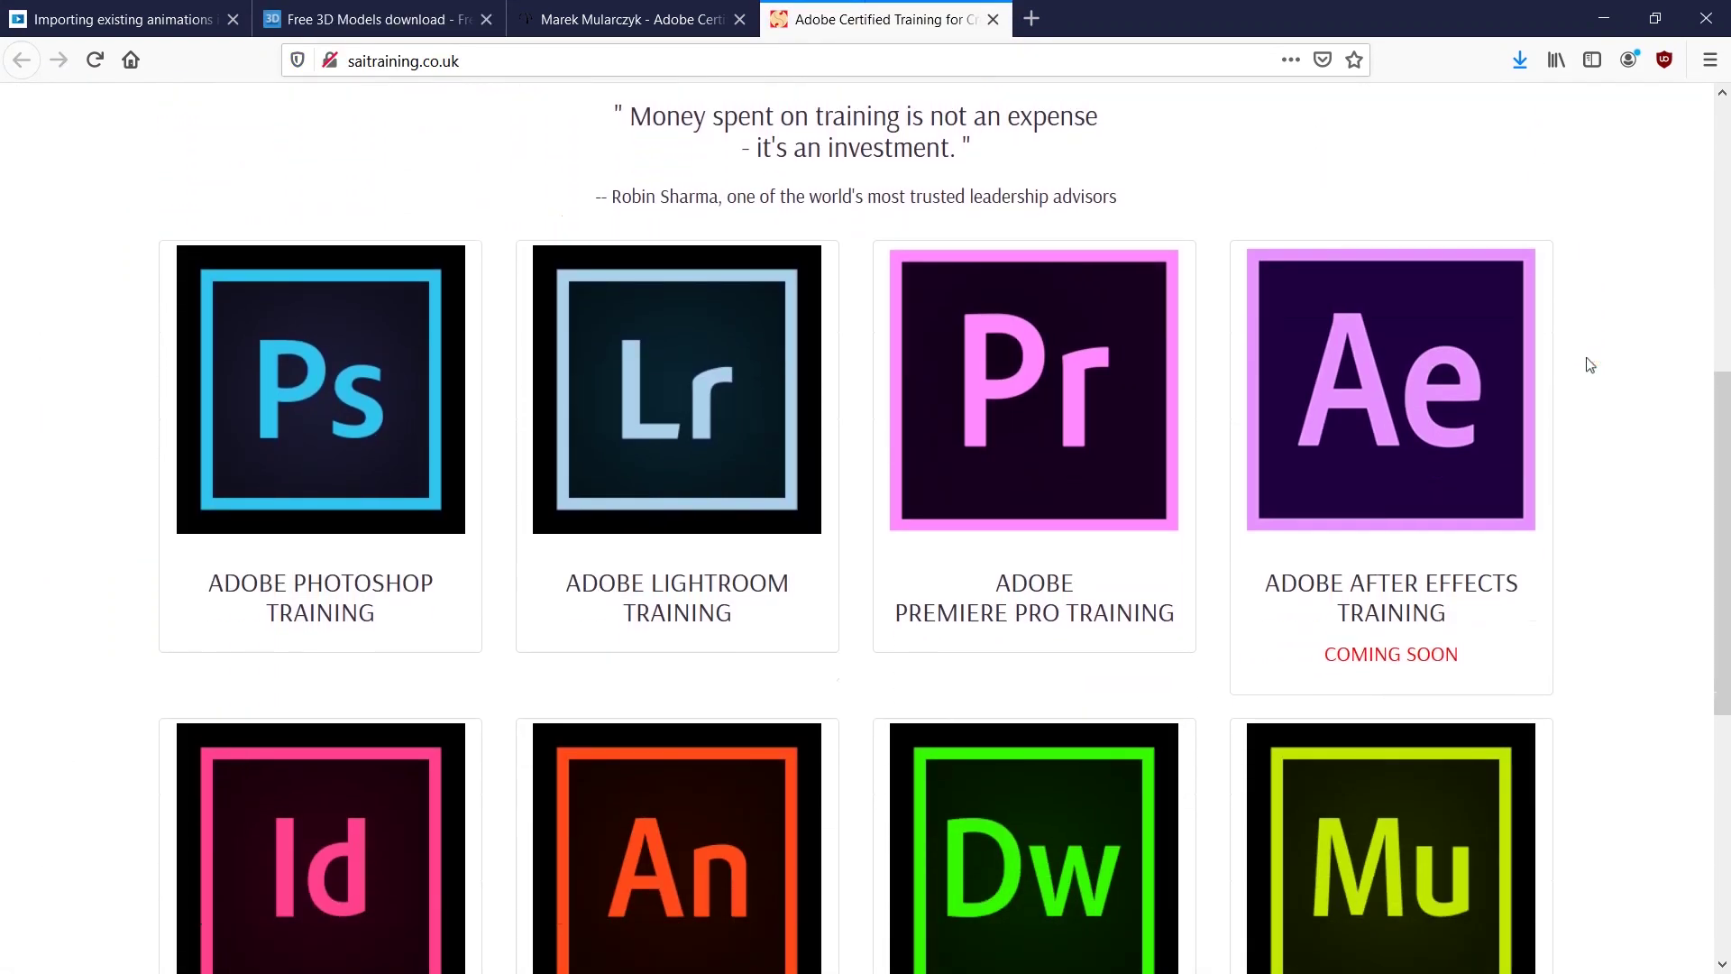